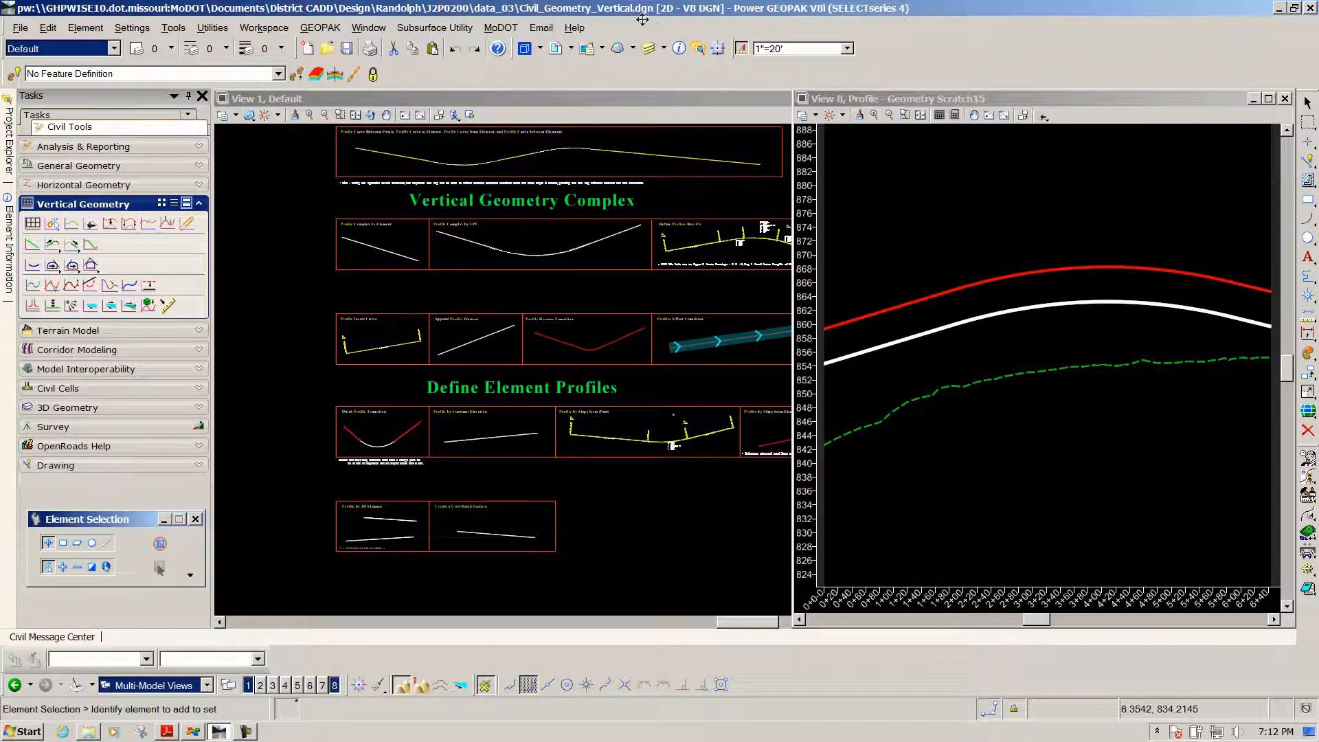
Examine the Quick Profile Transition and Project Extended Profile examples and their notes in the plan view.
{"action": "scroll", "coordinate": [519, 281], "scroll_direction": "down", "scroll_amount": 1}
{"action": "scroll", "coordinate": [468, 377], "scroll_direction": "up", "scroll_amount": 2}
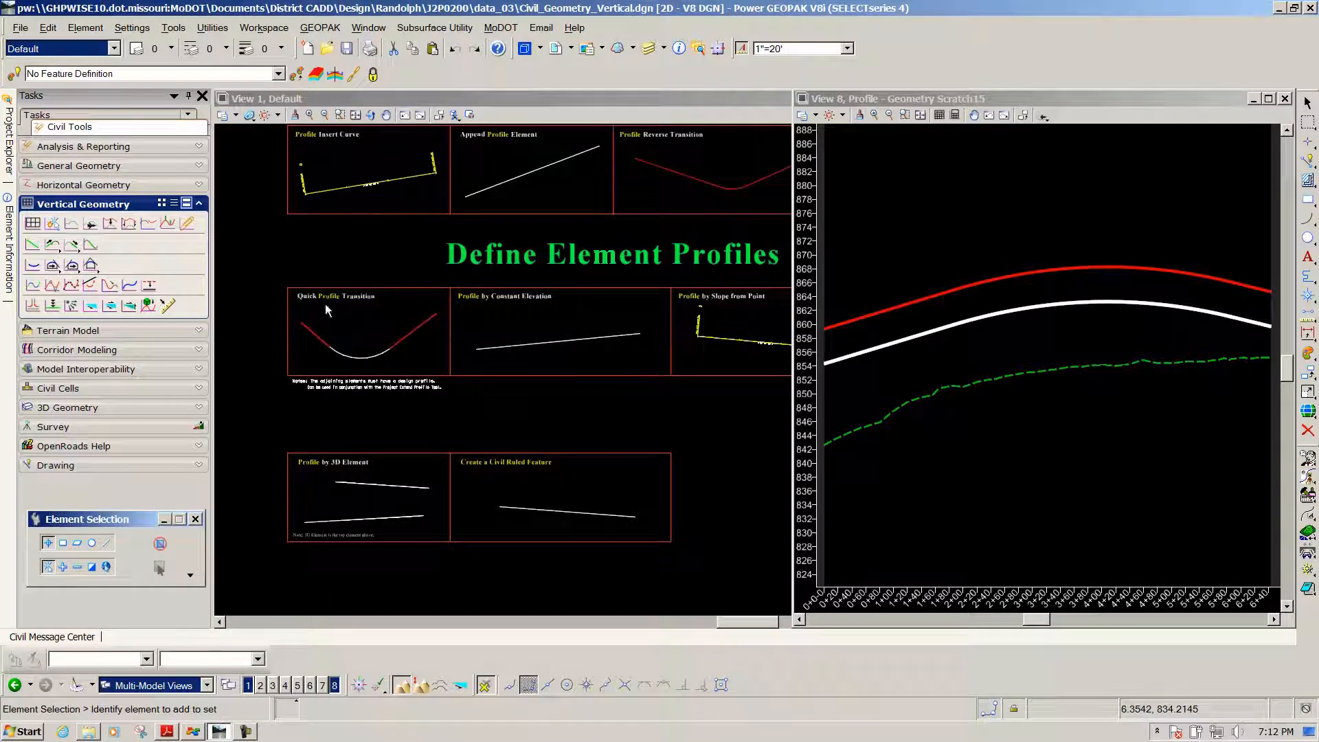
{"action": "scroll", "coordinate": [324, 304], "scroll_direction": "up", "scroll_amount": 2}
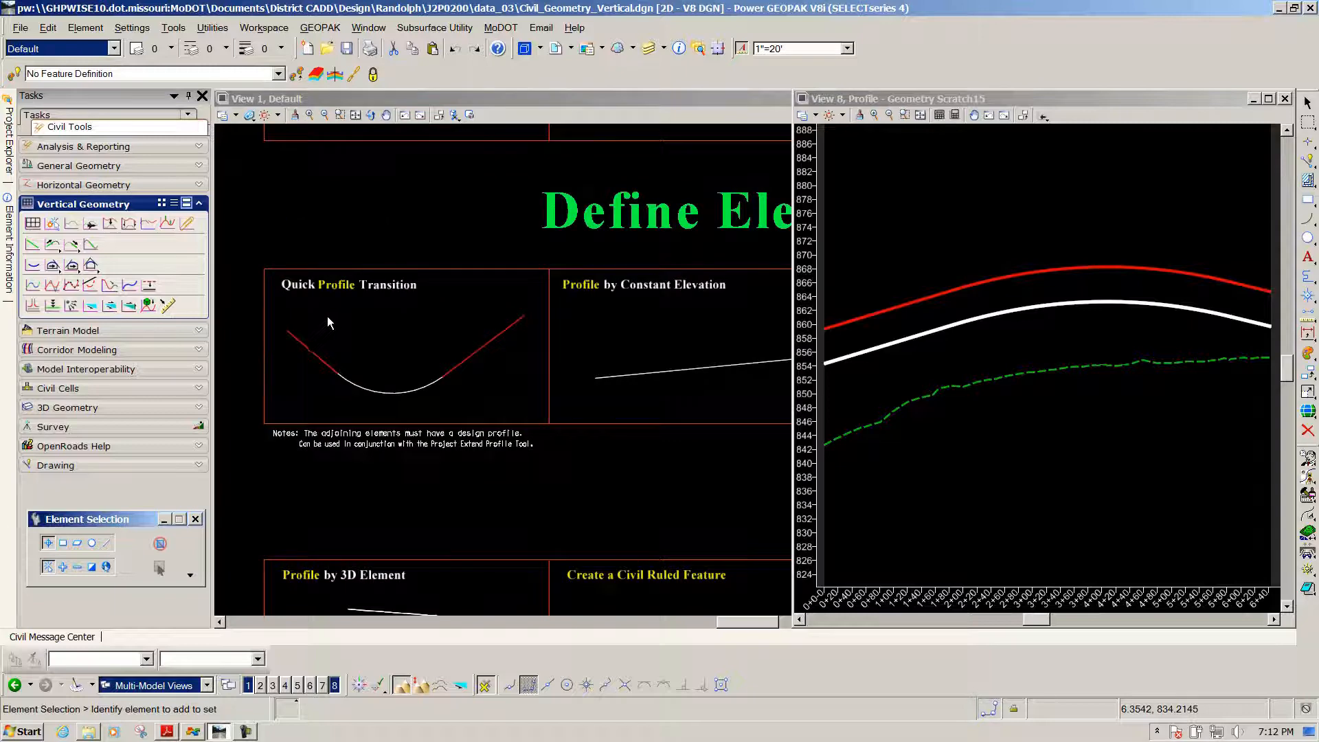
{"action": "scroll", "coordinate": [328, 319], "scroll_direction": "up", "scroll_amount": 2}
{"action": "scroll", "coordinate": [492, 336], "scroll_direction": "down", "scroll_amount": 2}
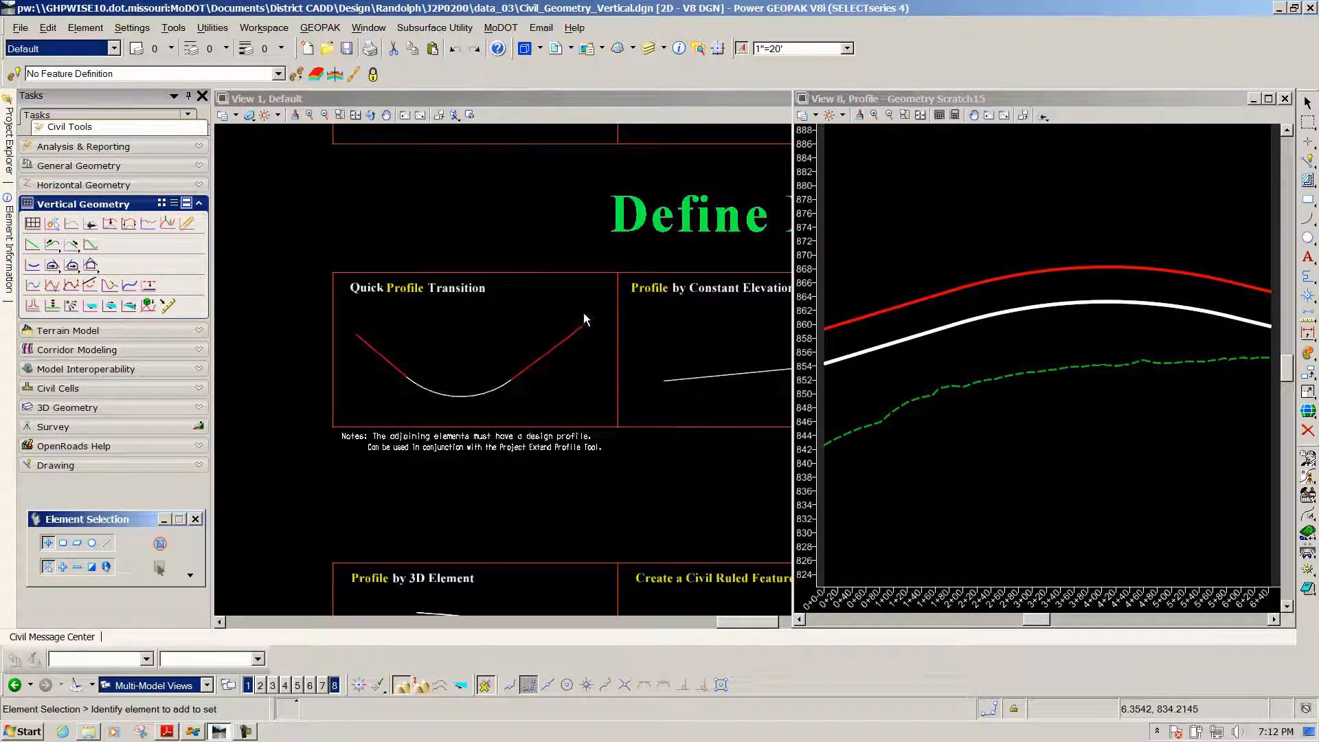
{"action": "scroll", "coordinate": [451, 364], "scroll_direction": "down", "scroll_amount": 5}
{"action": "scroll", "coordinate": [537, 202], "scroll_direction": "up", "scroll_amount": 3}
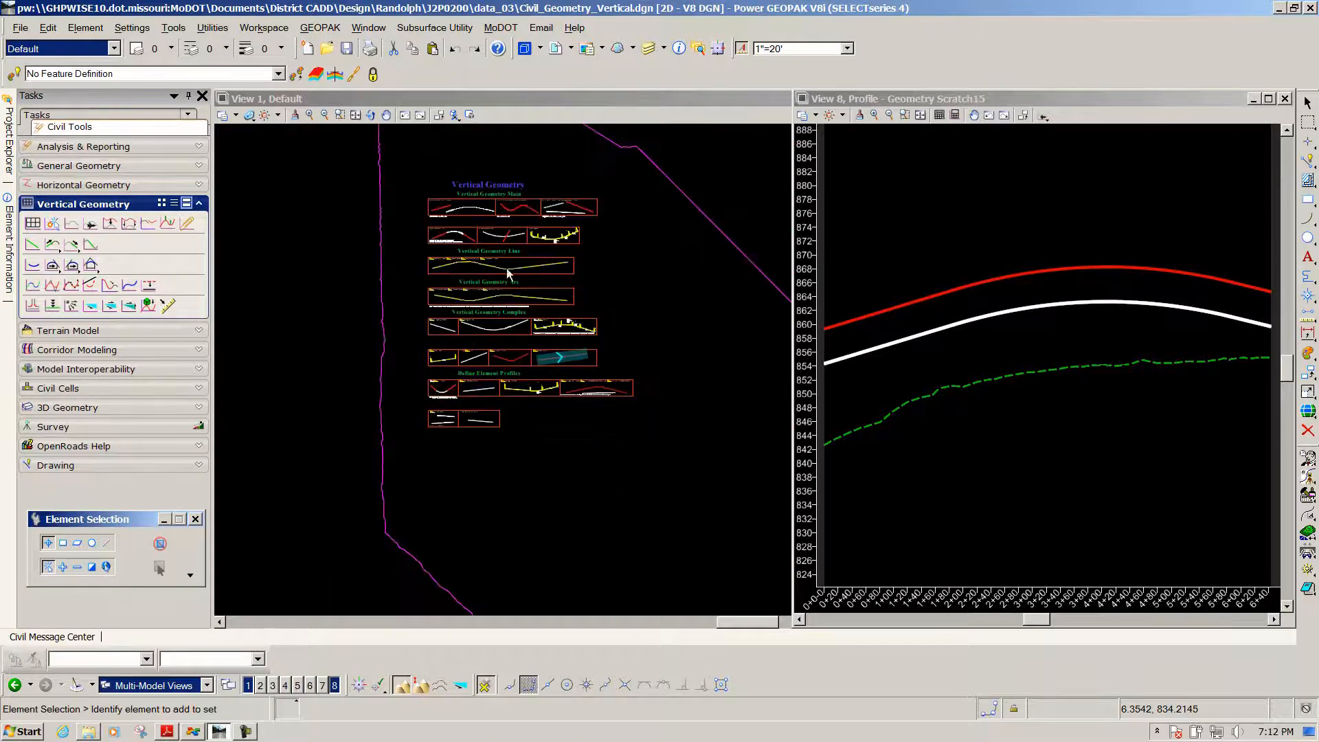
{"action": "scroll", "coordinate": [545, 185], "scroll_direction": "up", "scroll_amount": 2}
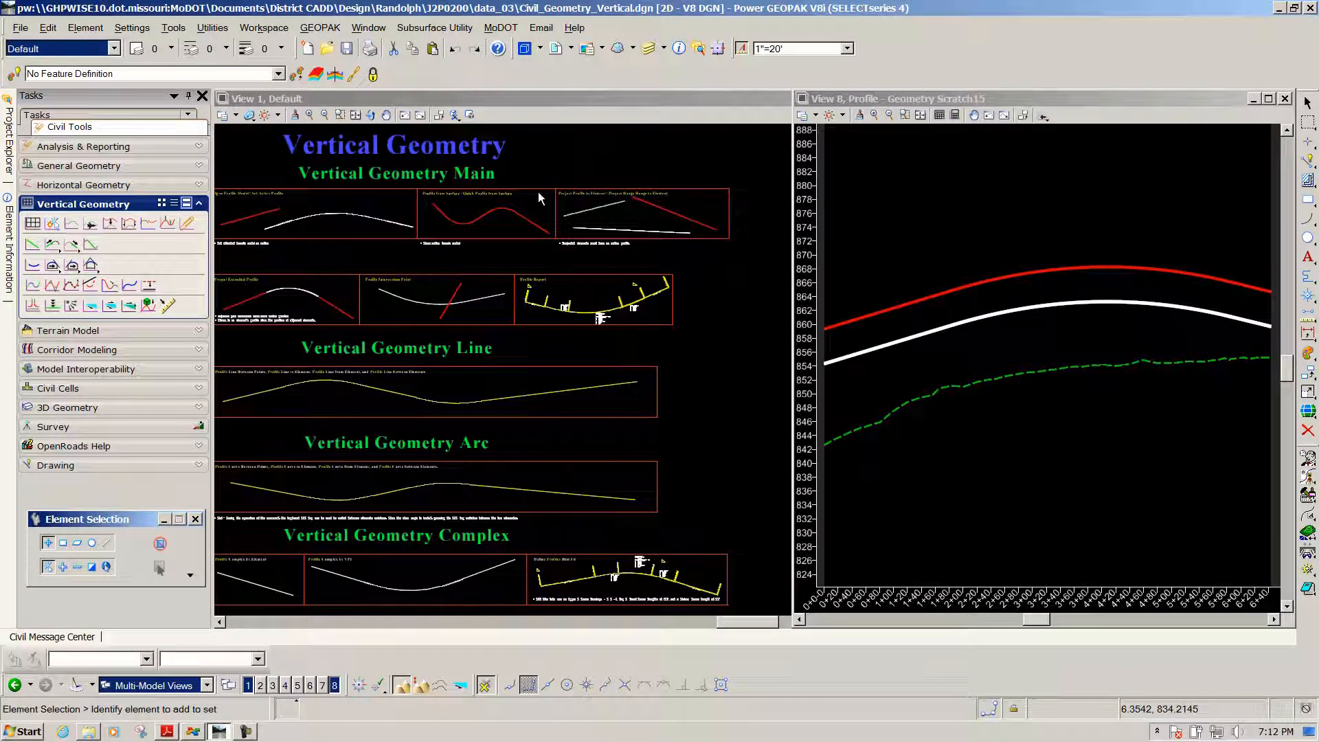
{"action": "scroll", "coordinate": [554, 200], "scroll_direction": "down", "scroll_amount": 2}
{"action": "scroll", "coordinate": [397, 254], "scroll_direction": "up", "scroll_amount": 4}
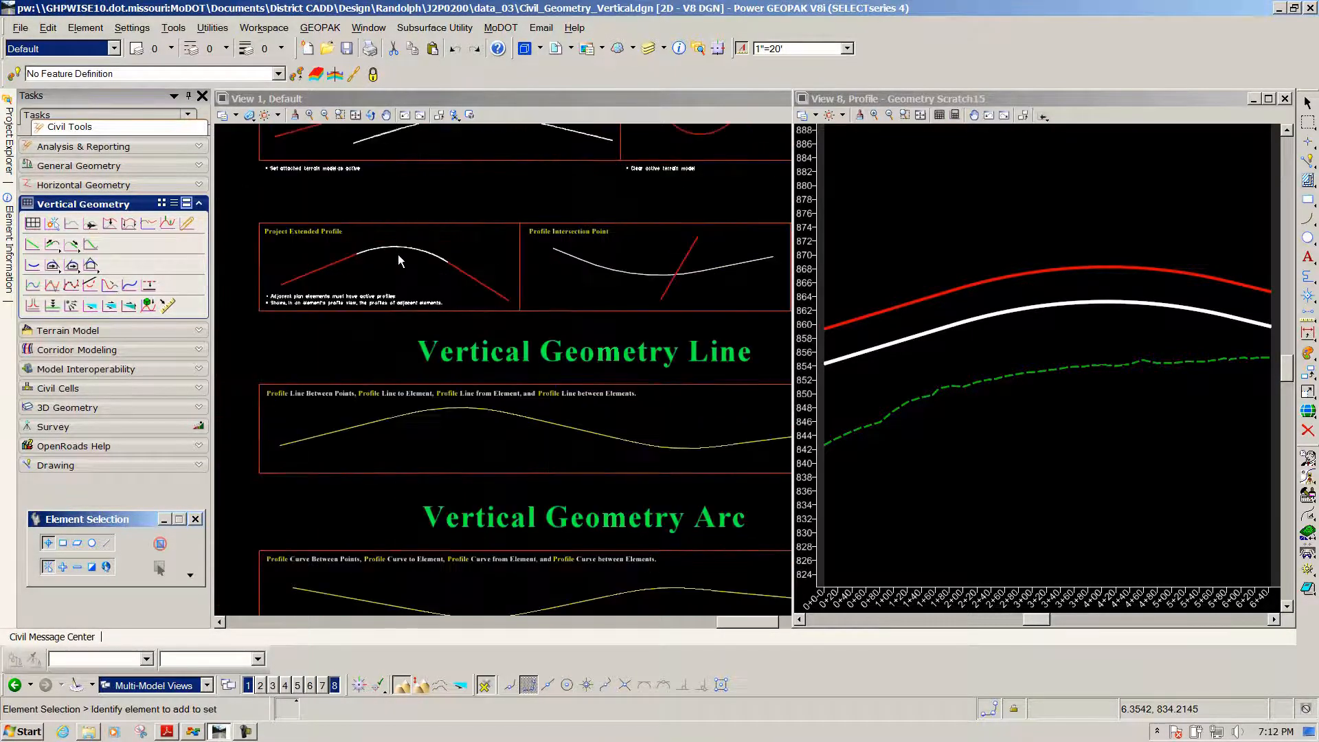
{"action": "scroll", "coordinate": [401, 260], "scroll_direction": "down", "scroll_amount": 2}
{"action": "scroll", "coordinate": [441, 265], "scroll_direction": "up", "scroll_amount": 2}
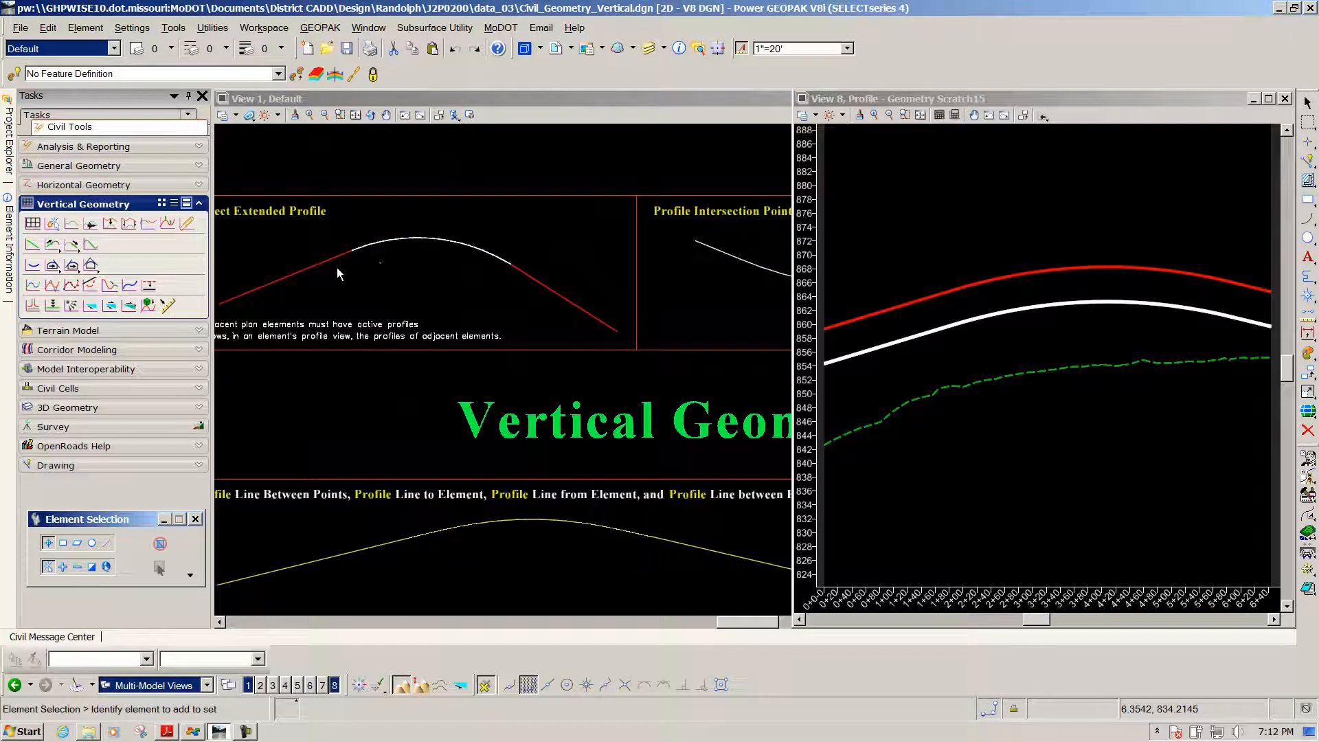
{"action": "scroll", "coordinate": [382, 276], "scroll_direction": "down", "scroll_amount": 2}
{"action": "scroll", "coordinate": [301, 274], "scroll_direction": "up", "scroll_amount": 2}
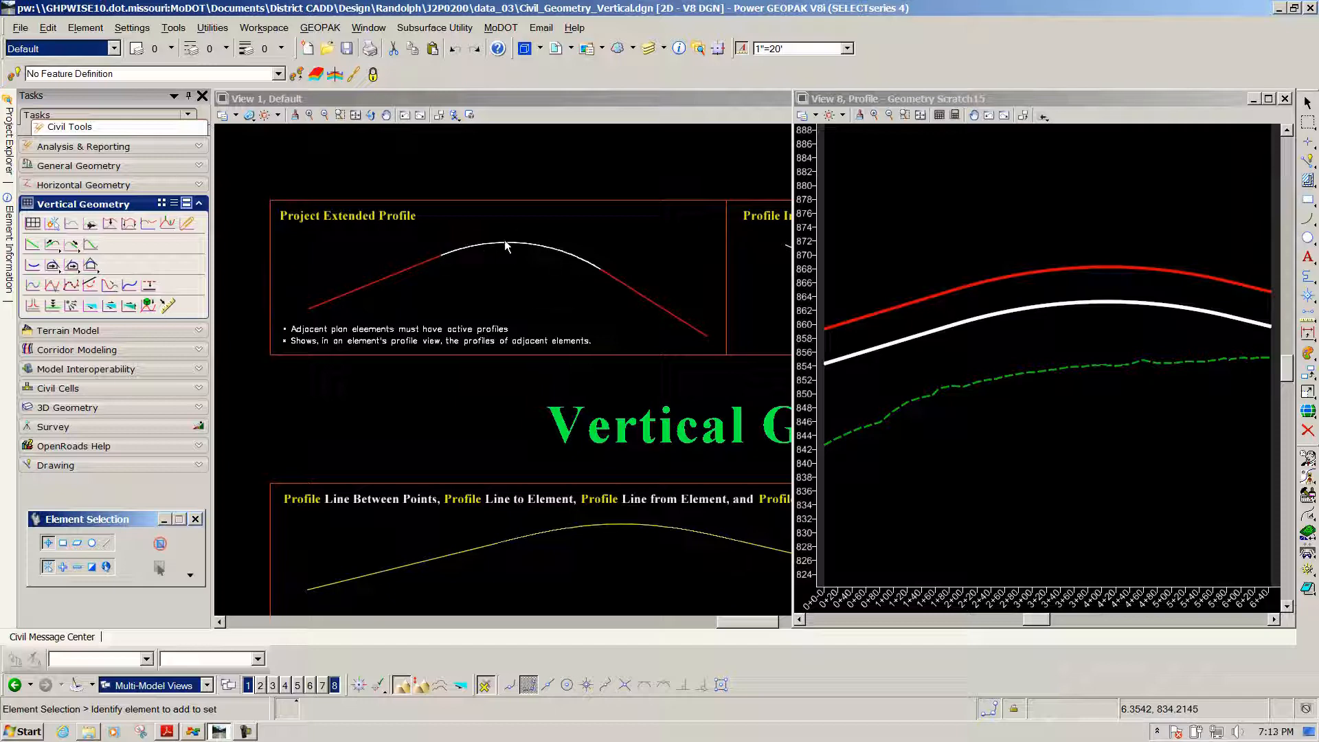
{"action": "scroll", "coordinate": [468, 227], "scroll_direction": "down", "scroll_amount": 5}
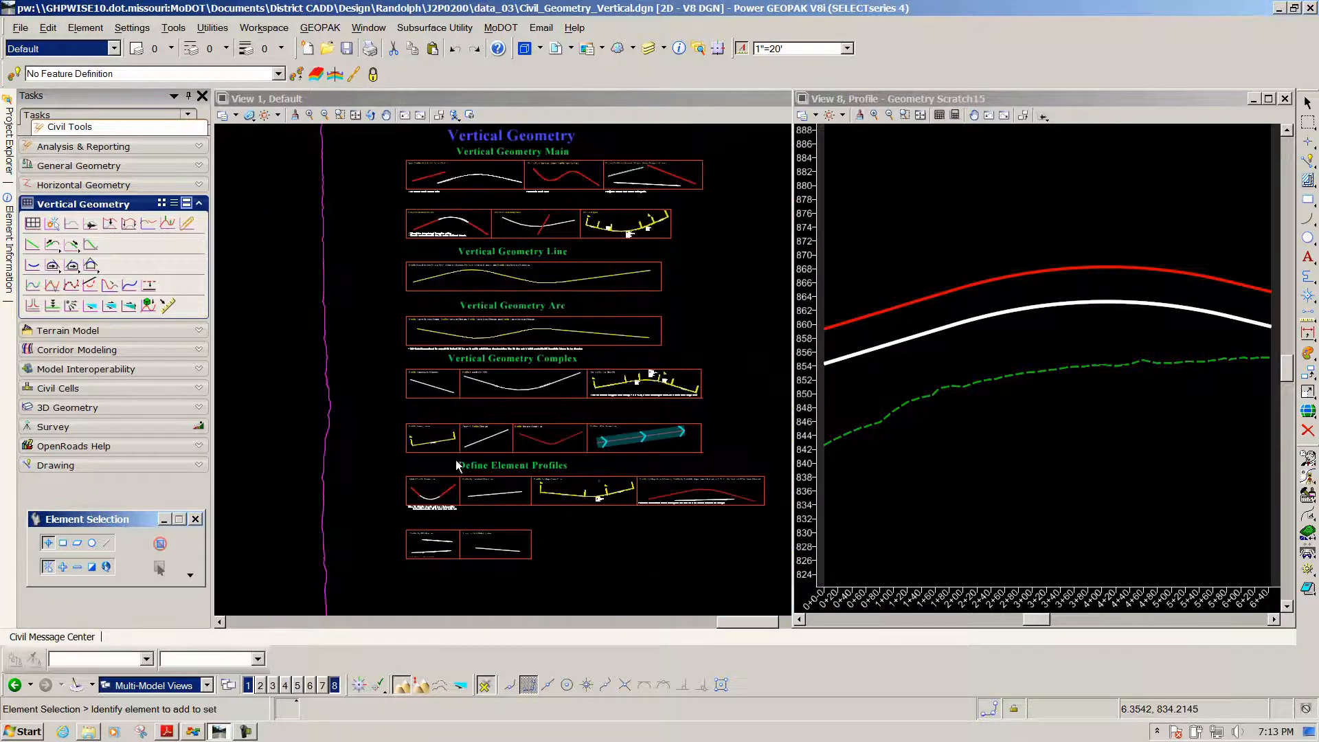
Open the profile of the curve in the Quick Profile Transition example in View 8.
{"action": "scroll", "coordinate": [419, 502], "scroll_direction": "up", "scroll_amount": 4}
{"action": "scroll", "coordinate": [418, 503], "scroll_direction": "up", "scroll_amount": 4}
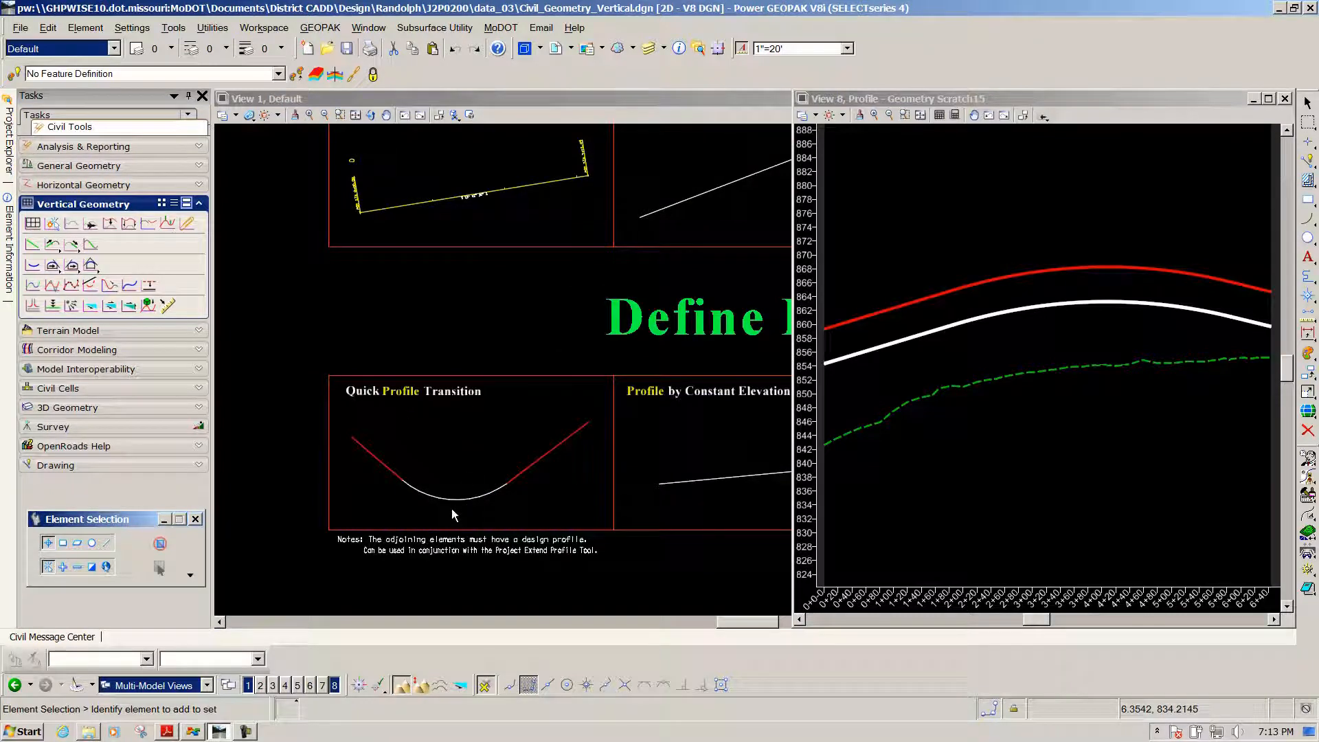
{"action": "scroll", "coordinate": [450, 501], "scroll_direction": "up", "scroll_amount": 2}
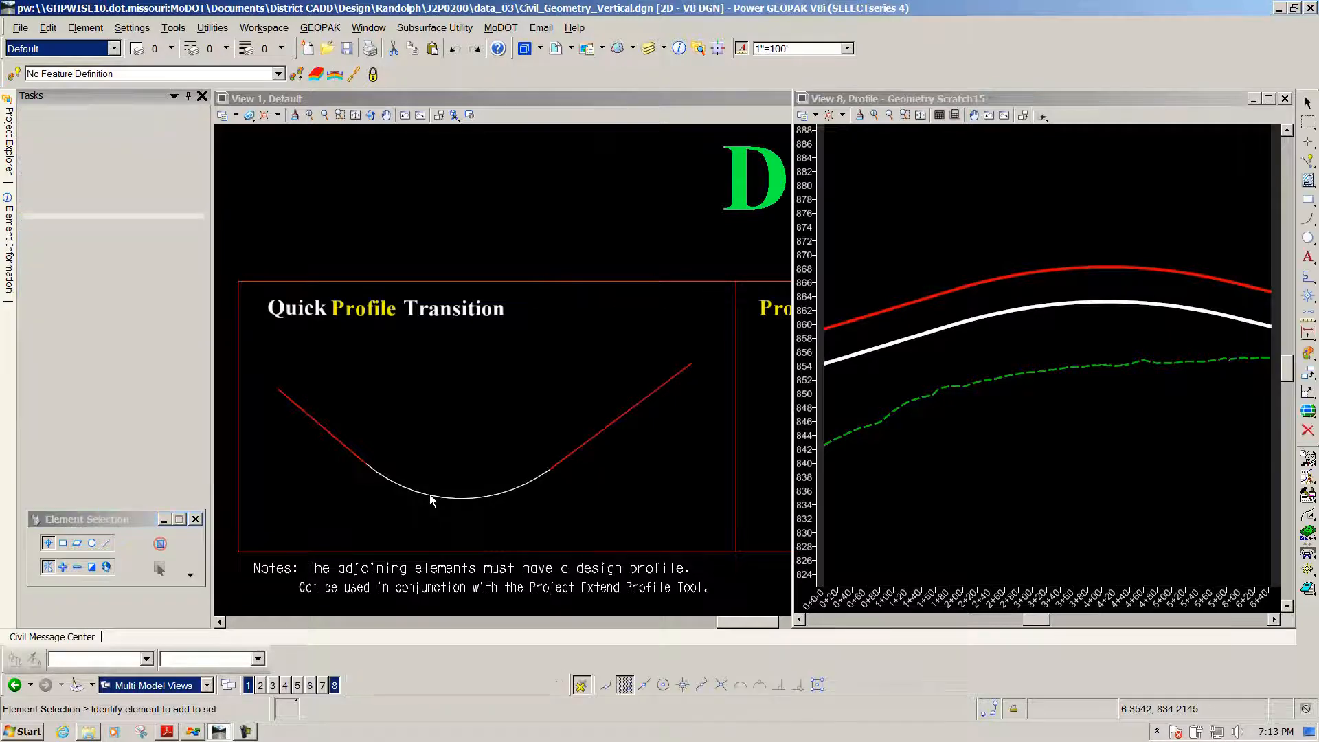
{"action": "left_click", "coordinate": [430, 494]}
{"action": "mouse_move", "coordinate": [432, 495]}
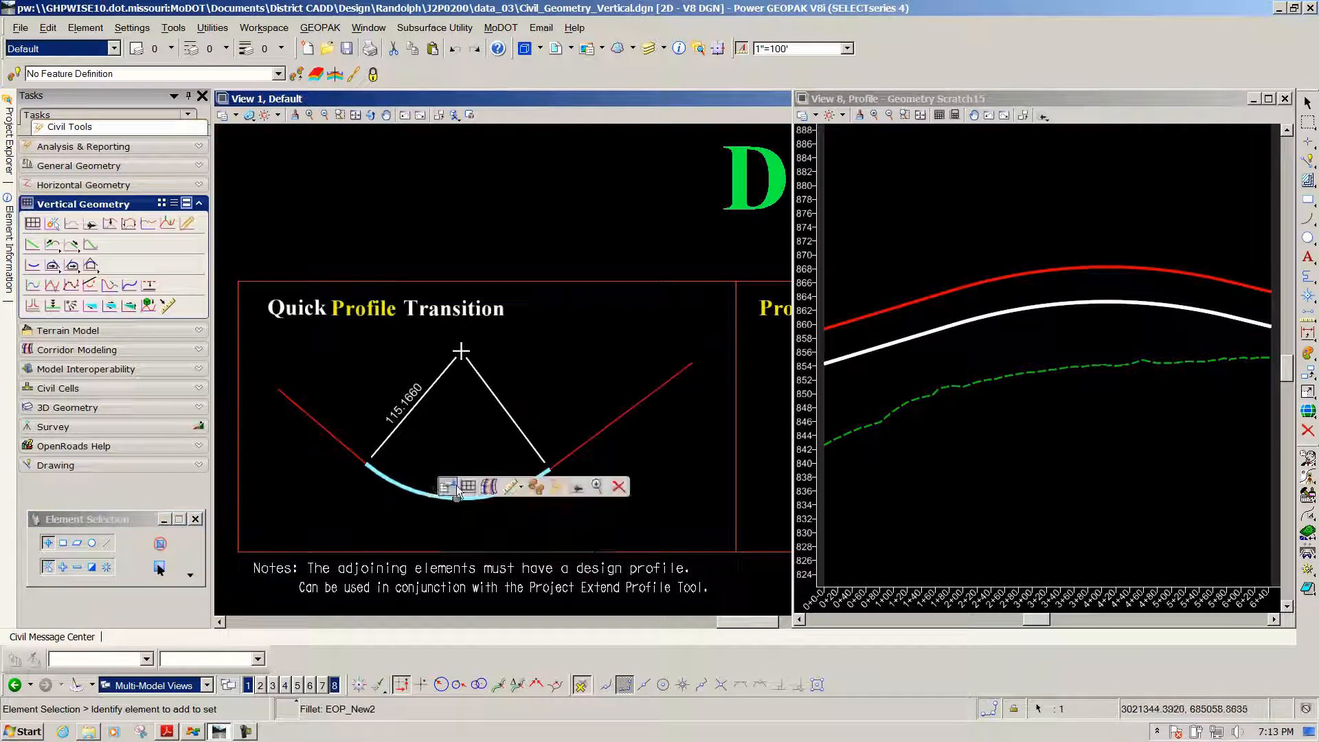
{"action": "left_click", "coordinate": [468, 487]}
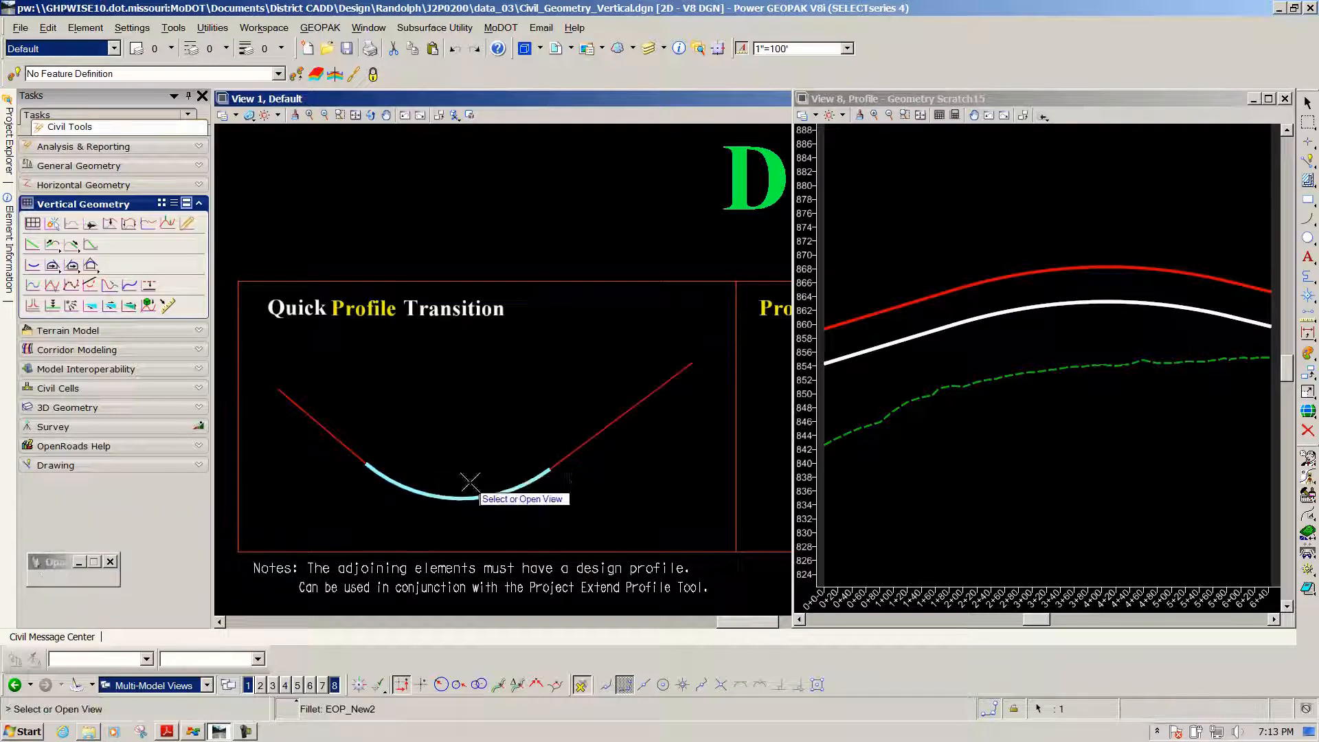
{"action": "left_click", "coordinate": [1045, 205]}
{"action": "left_click", "coordinate": [1048, 219]}
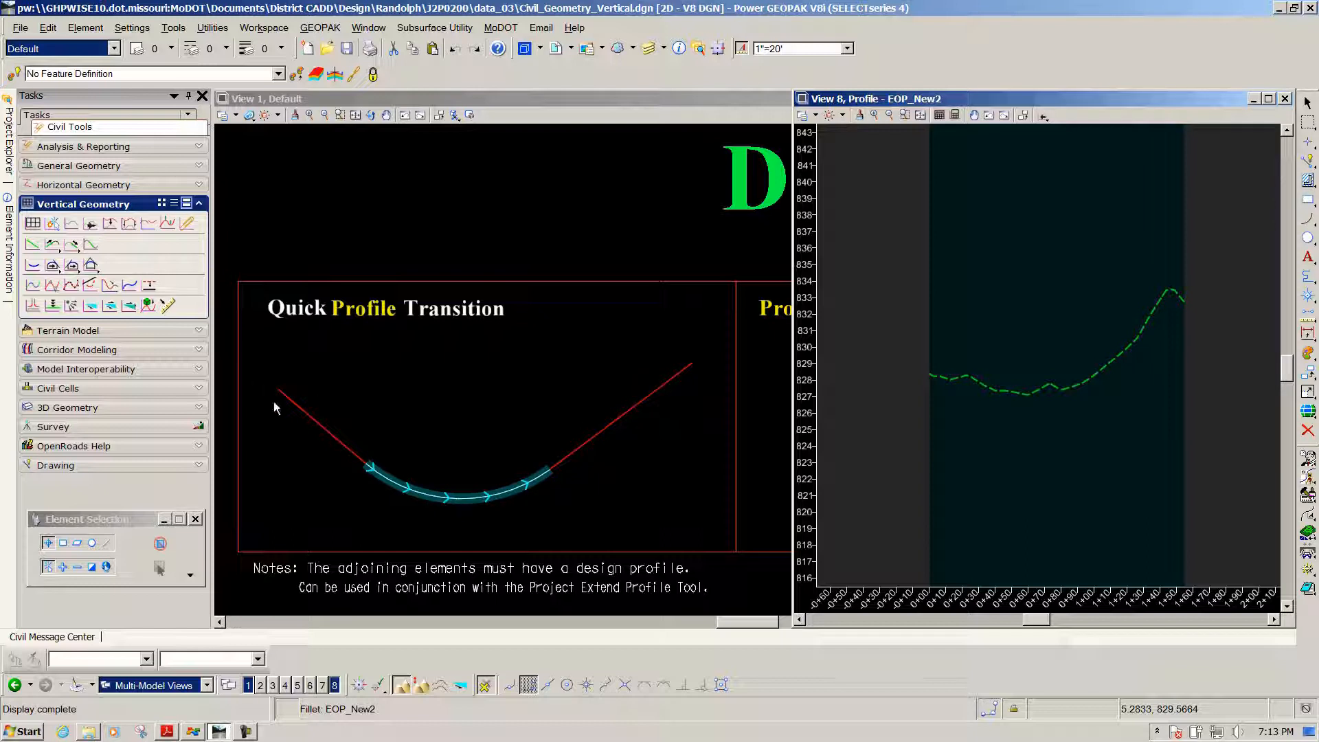
Project the adjoining elements' profiles onto the Quick Profile Transition curve, extending about 108 back and ahead along the red line.
{"action": "left_click", "coordinate": [149, 223]}
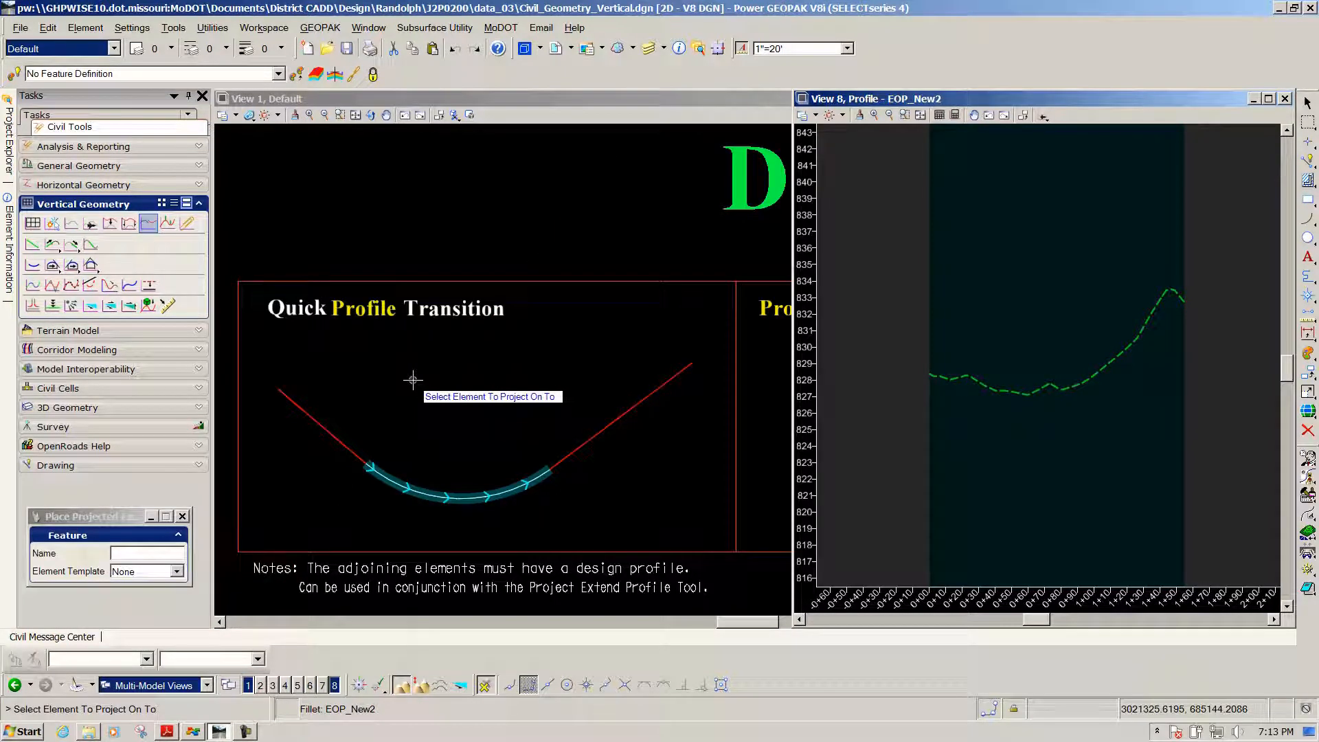
{"action": "left_click", "coordinate": [425, 494]}
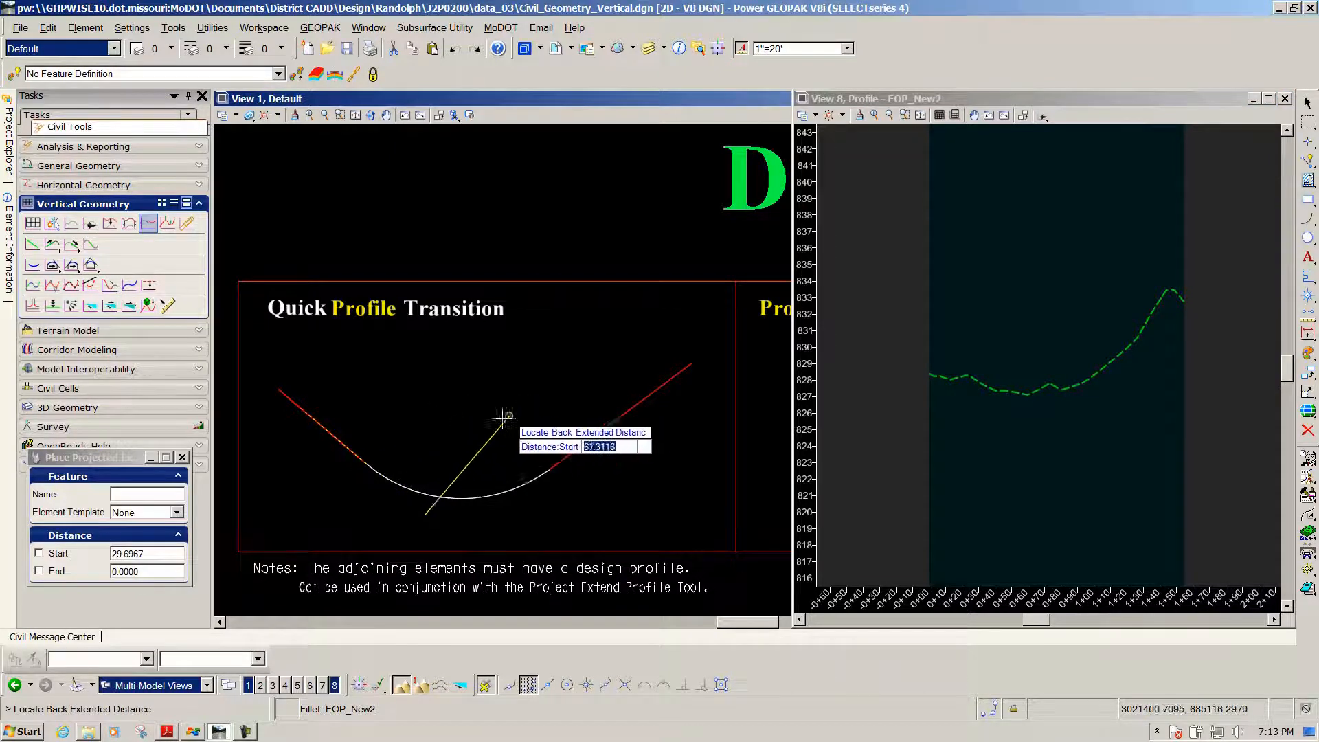
{"action": "left_click", "coordinate": [278, 352]}
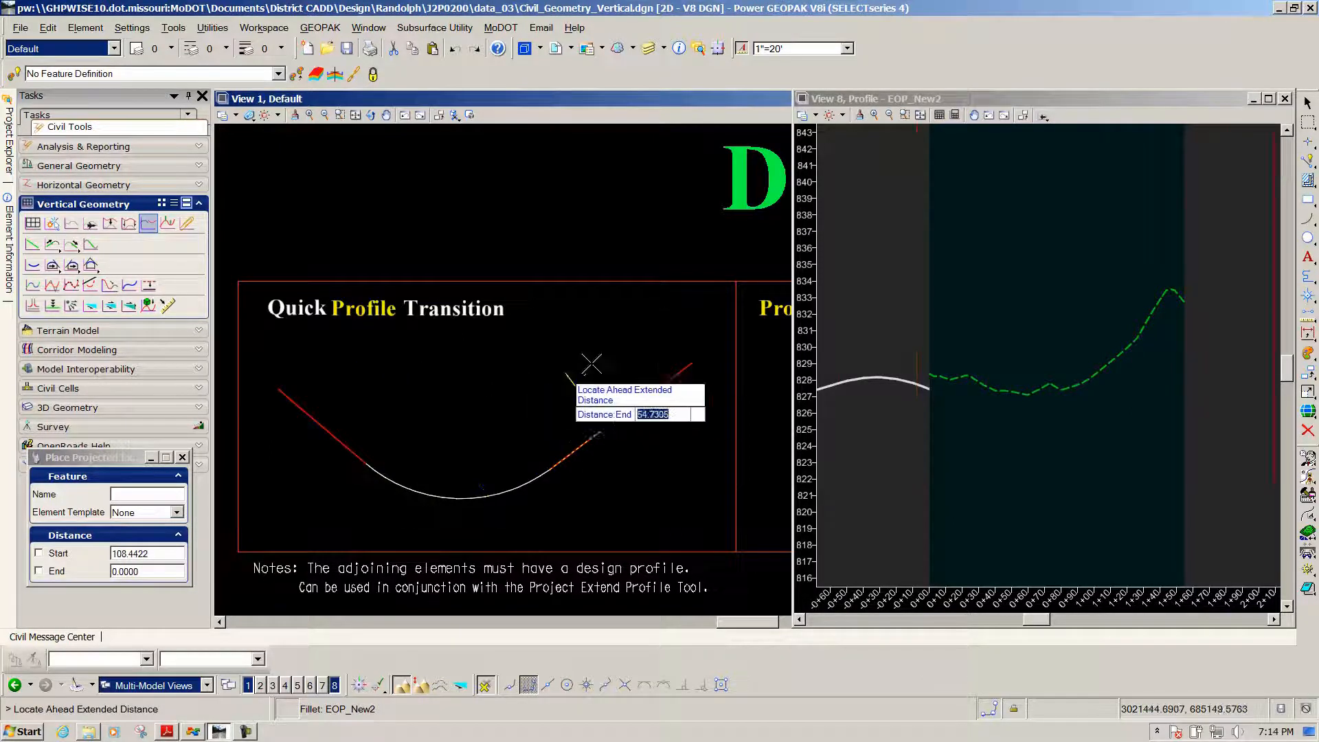
{"action": "left_click", "coordinate": [661, 309]}
{"action": "scroll", "coordinate": [971, 385], "scroll_direction": "down", "scroll_amount": 2}
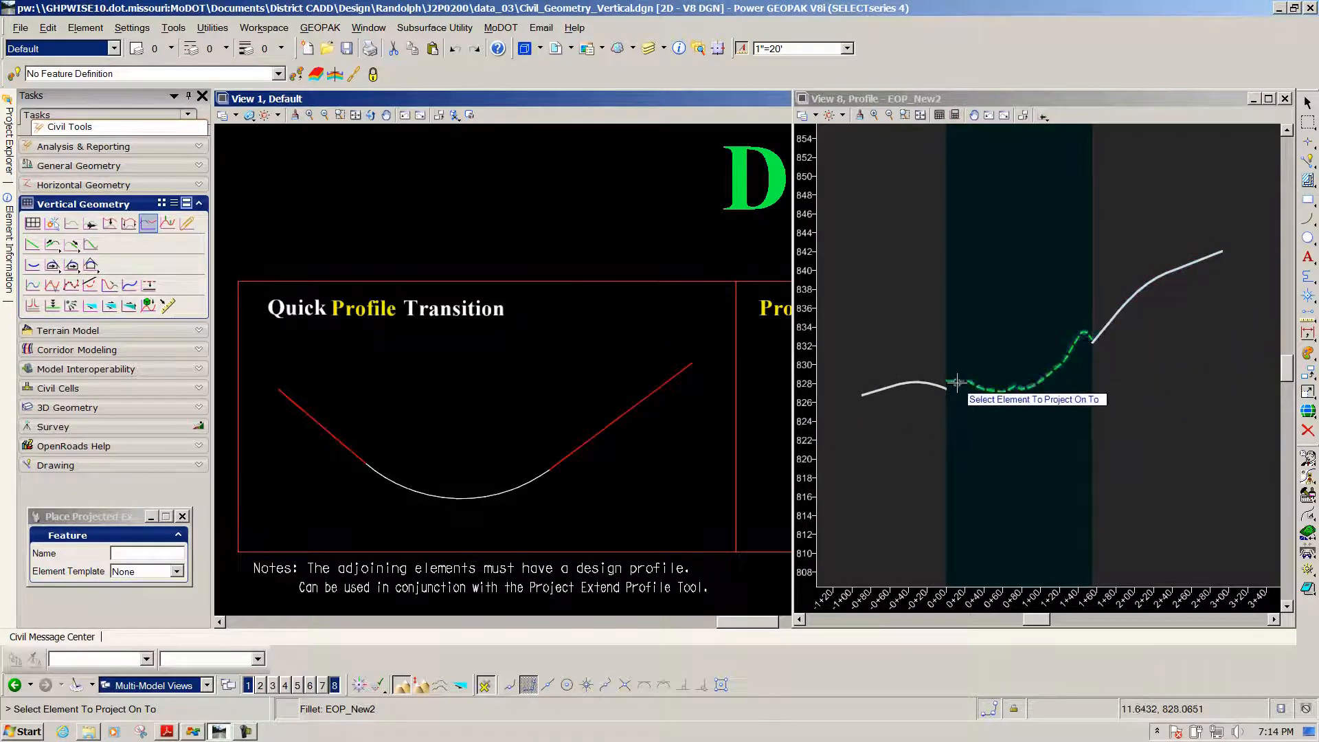
Define the curve's profile with a Quick Profile Transition using the Parabolic method.
{"action": "left_click", "coordinate": [32, 306]}
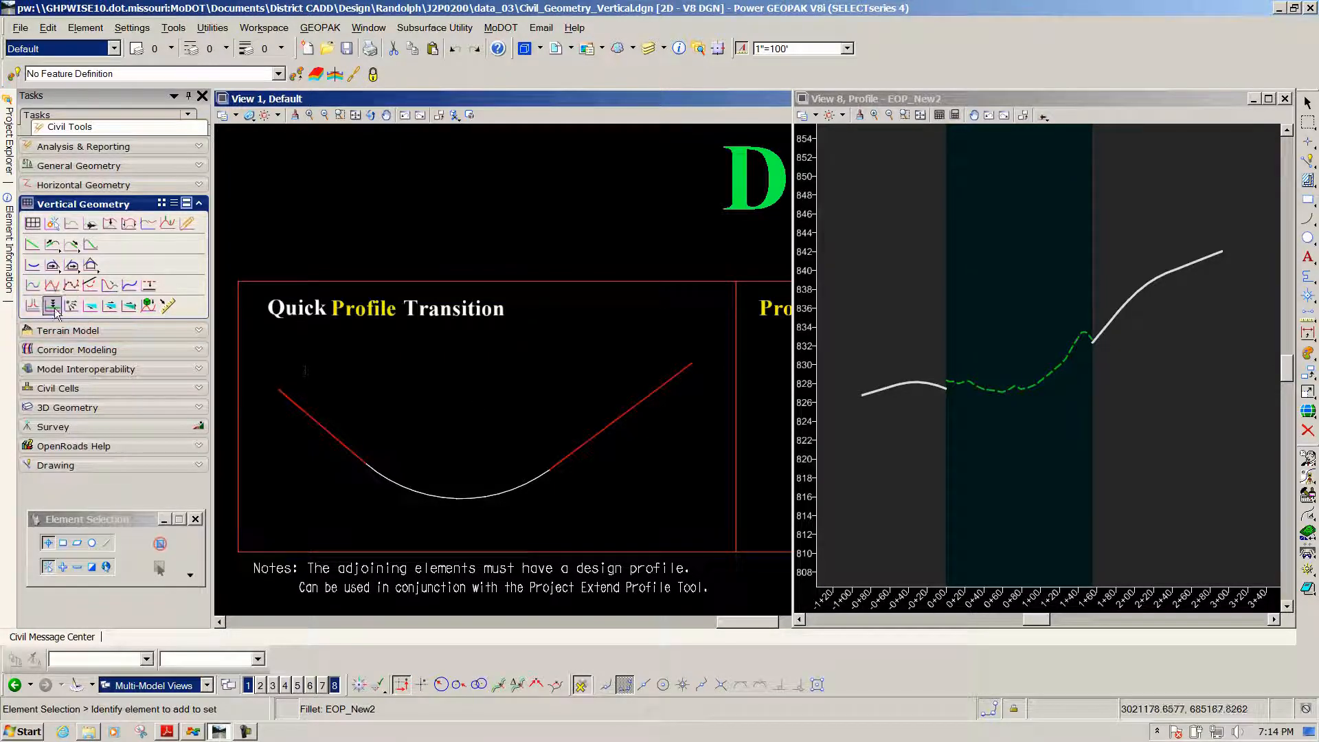
{"action": "left_click", "coordinate": [31, 306]}
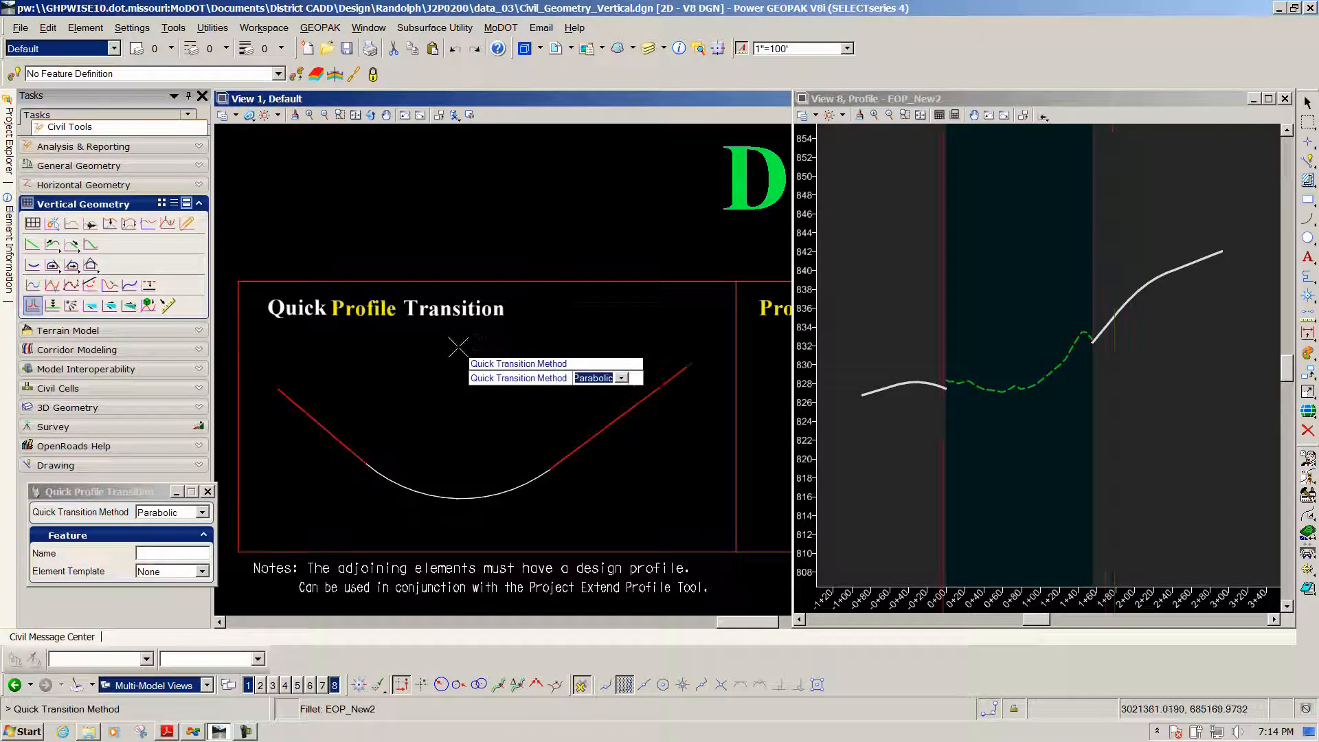
{"action": "key", "text": "Down"}
{"action": "key", "text": "Up"}
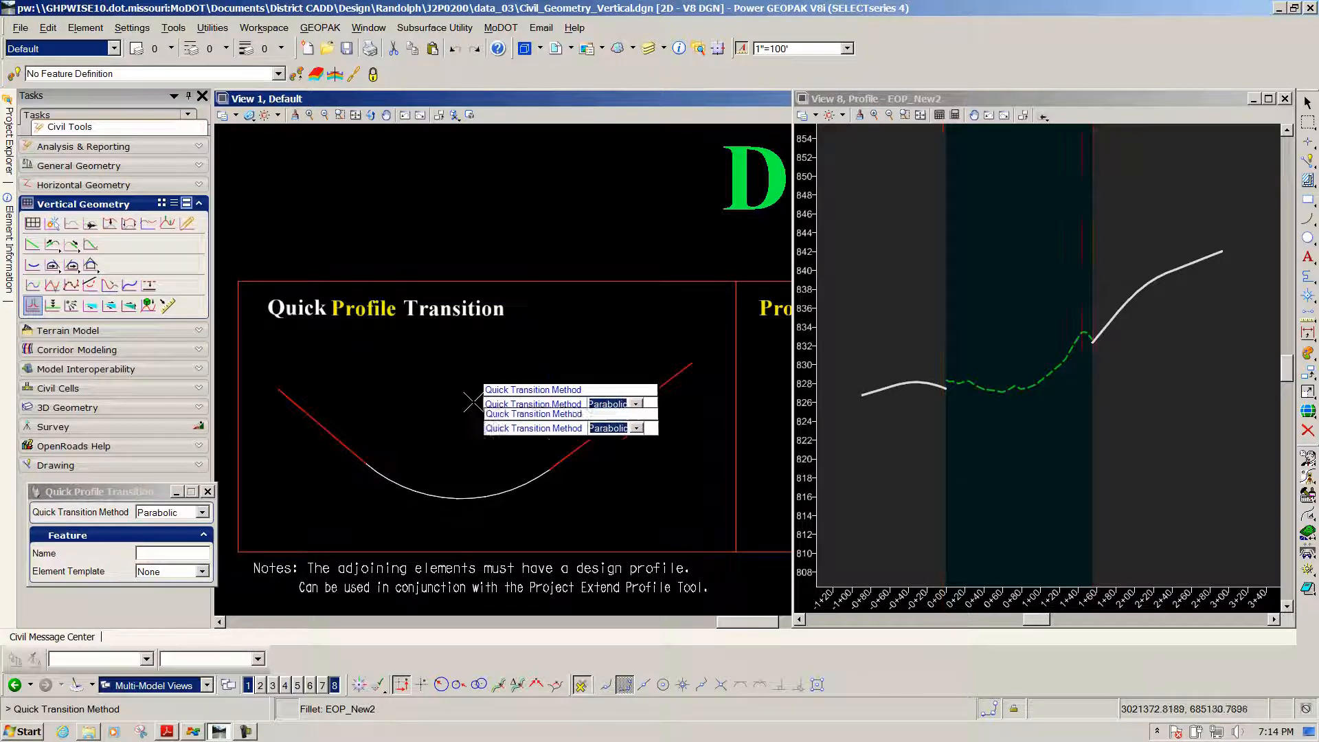
{"action": "left_click", "coordinate": [451, 411]}
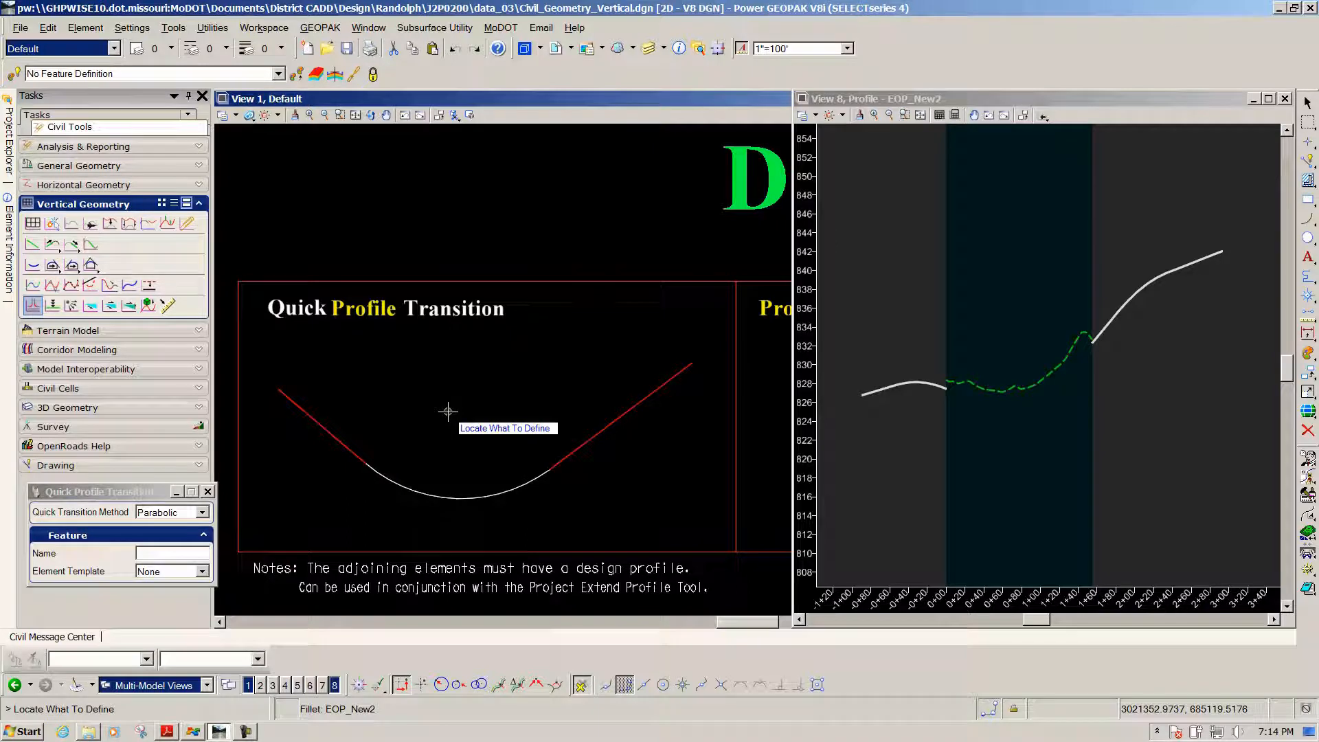
{"action": "left_click", "coordinate": [441, 495]}
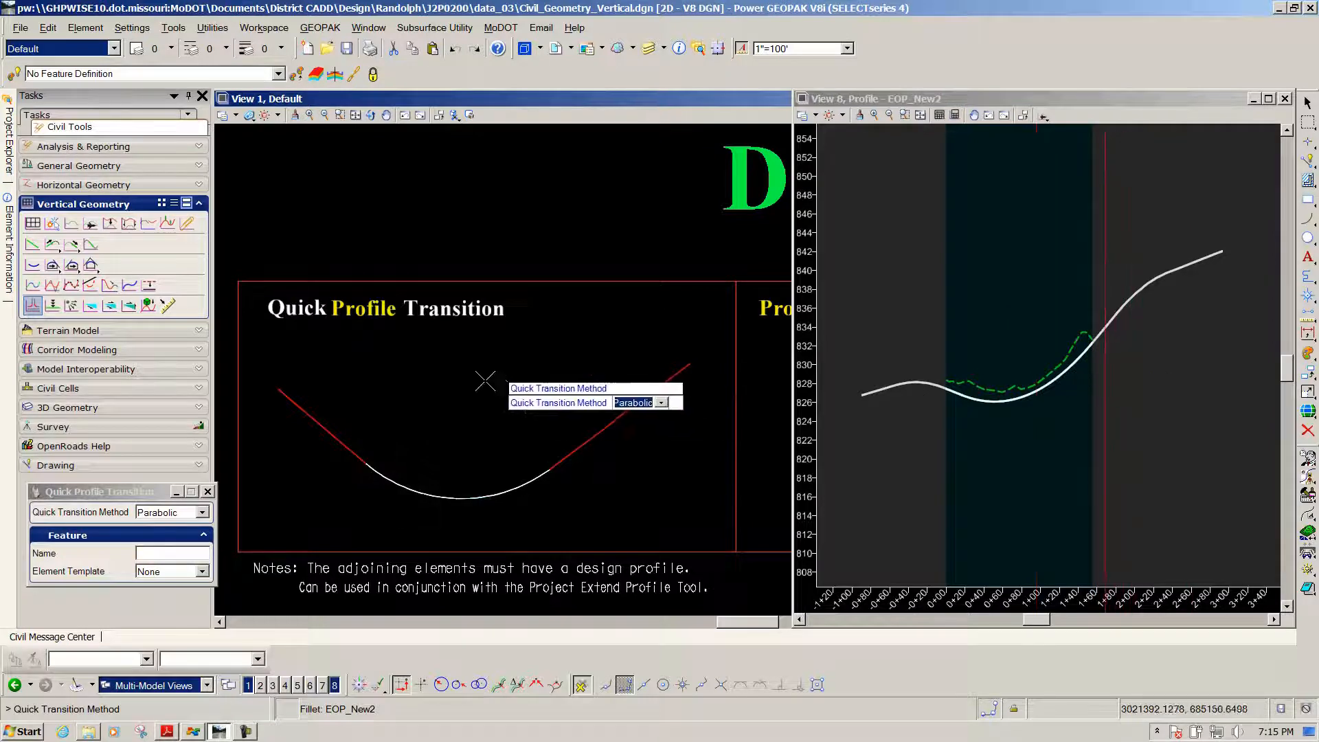
{"action": "right_click", "coordinate": [418, 393]}
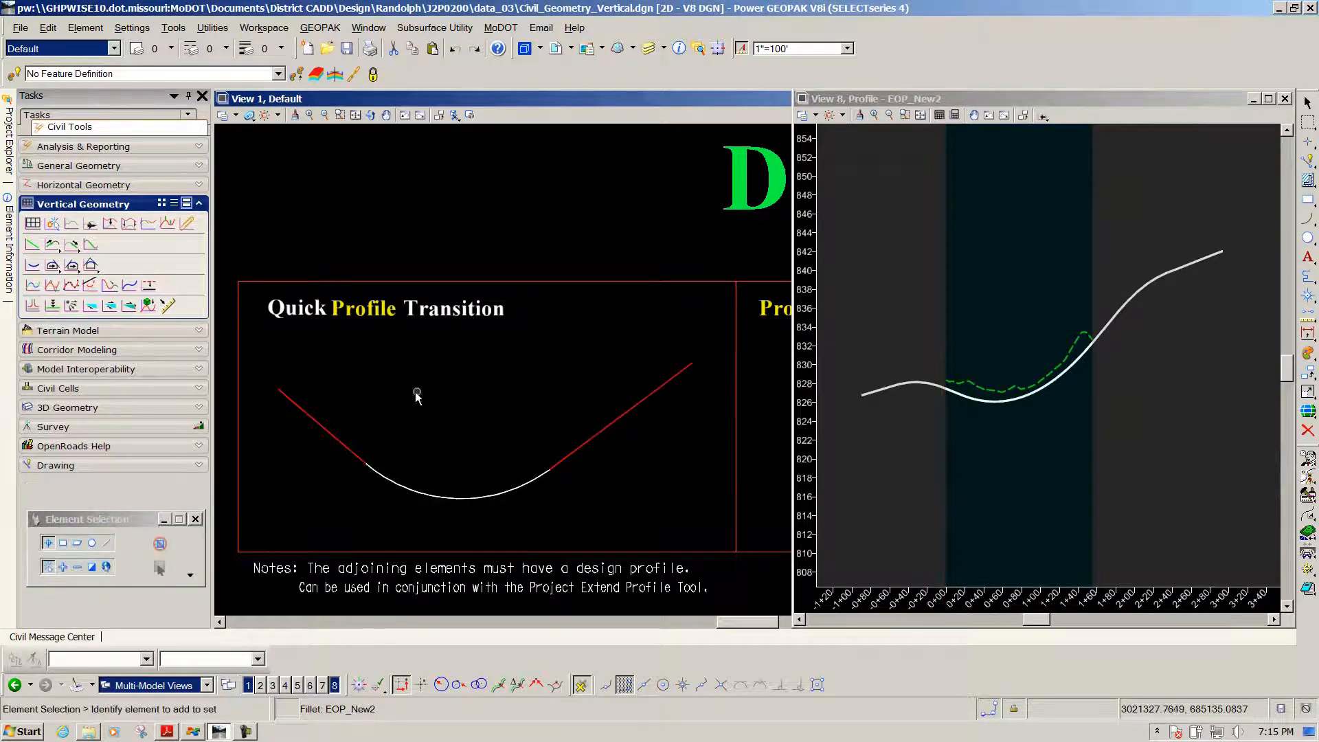
Open the profile of the line in the Profile by Constant Elevation example in View 8.
{"action": "scroll", "coordinate": [409, 392], "scroll_direction": "down", "scroll_amount": 2}
{"action": "scroll", "coordinate": [380, 393], "scroll_direction": "down", "scroll_amount": 2}
{"action": "scroll", "coordinate": [694, 401], "scroll_direction": "up", "scroll_amount": 2}
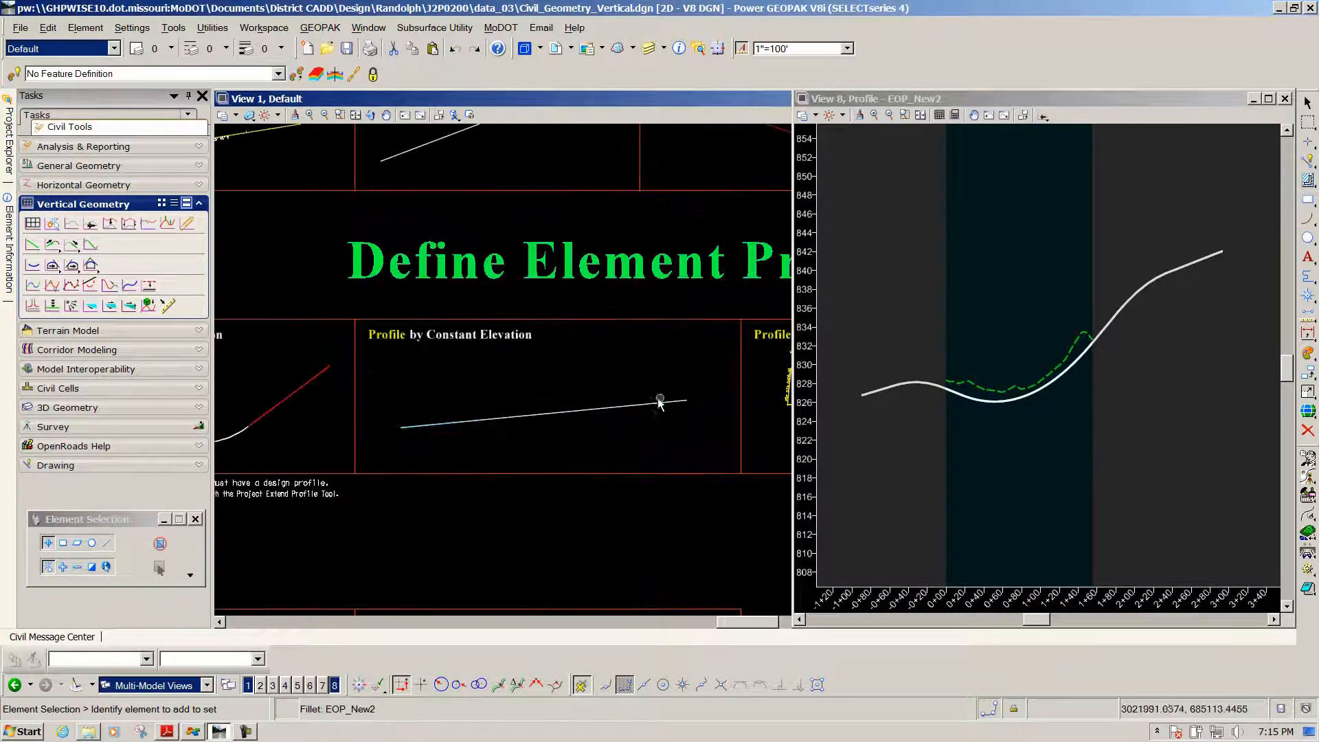
{"action": "scroll", "coordinate": [521, 377], "scroll_direction": "up", "scroll_amount": 1}
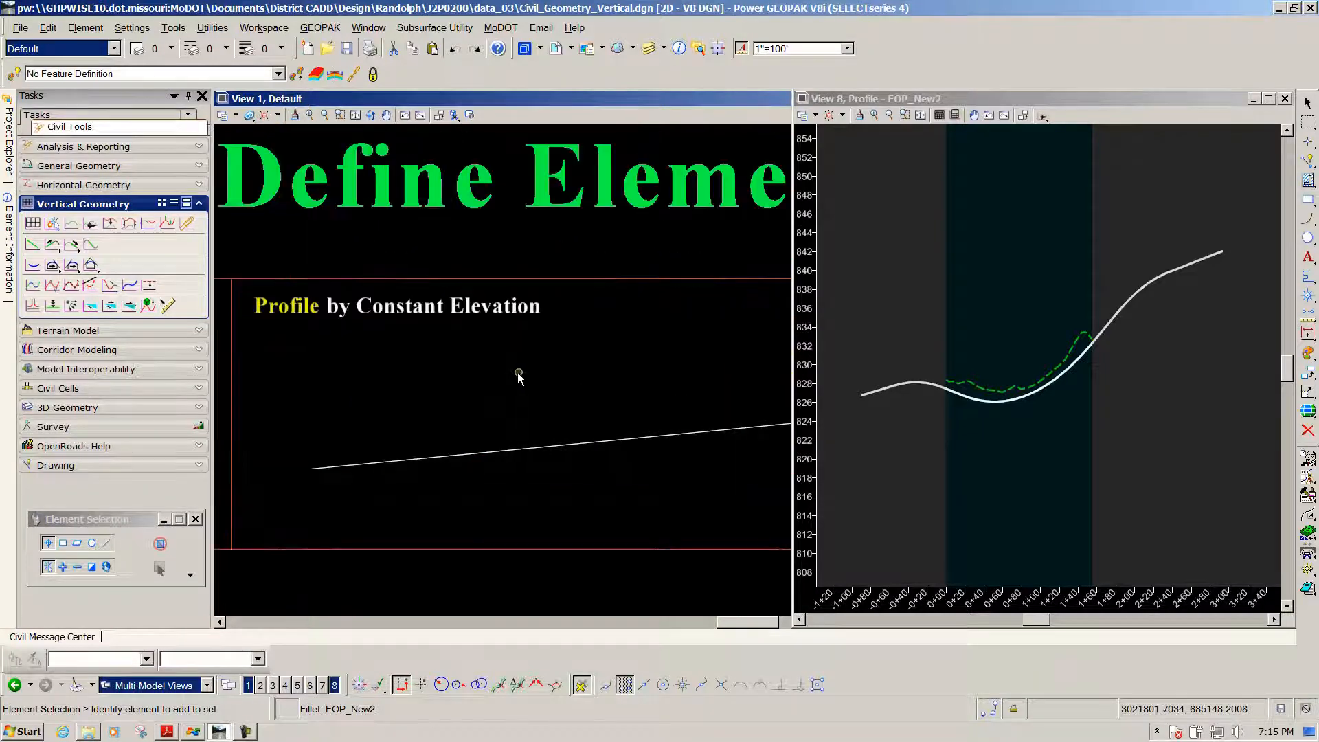
{"action": "scroll", "coordinate": [540, 374], "scroll_direction": "down", "scroll_amount": 1}
{"action": "left_click", "coordinate": [605, 405]}
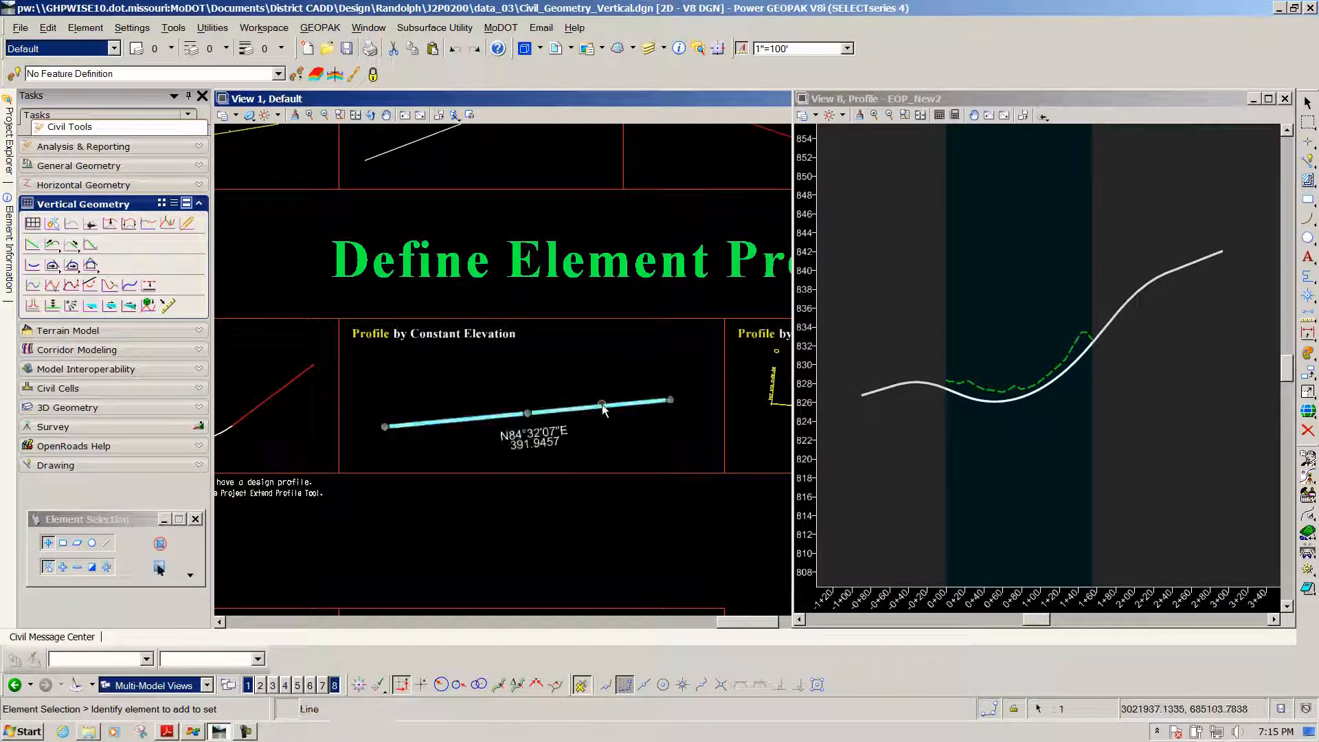
{"action": "left_click", "coordinate": [640, 396]}
{"action": "left_click", "coordinate": [999, 463]}
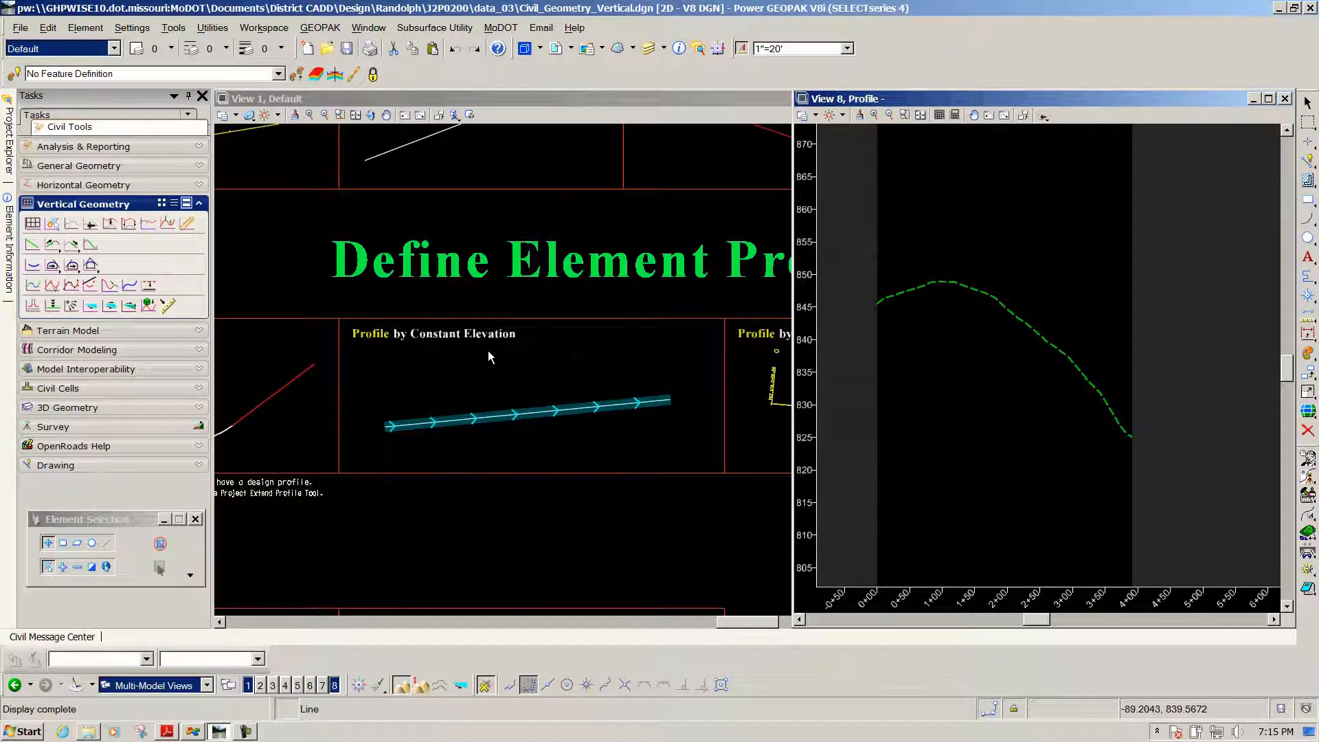
Create a constant-elevation profile at 840 for the line in the Profile by Constant Elevation example.
{"action": "left_click", "coordinate": [52, 306]}
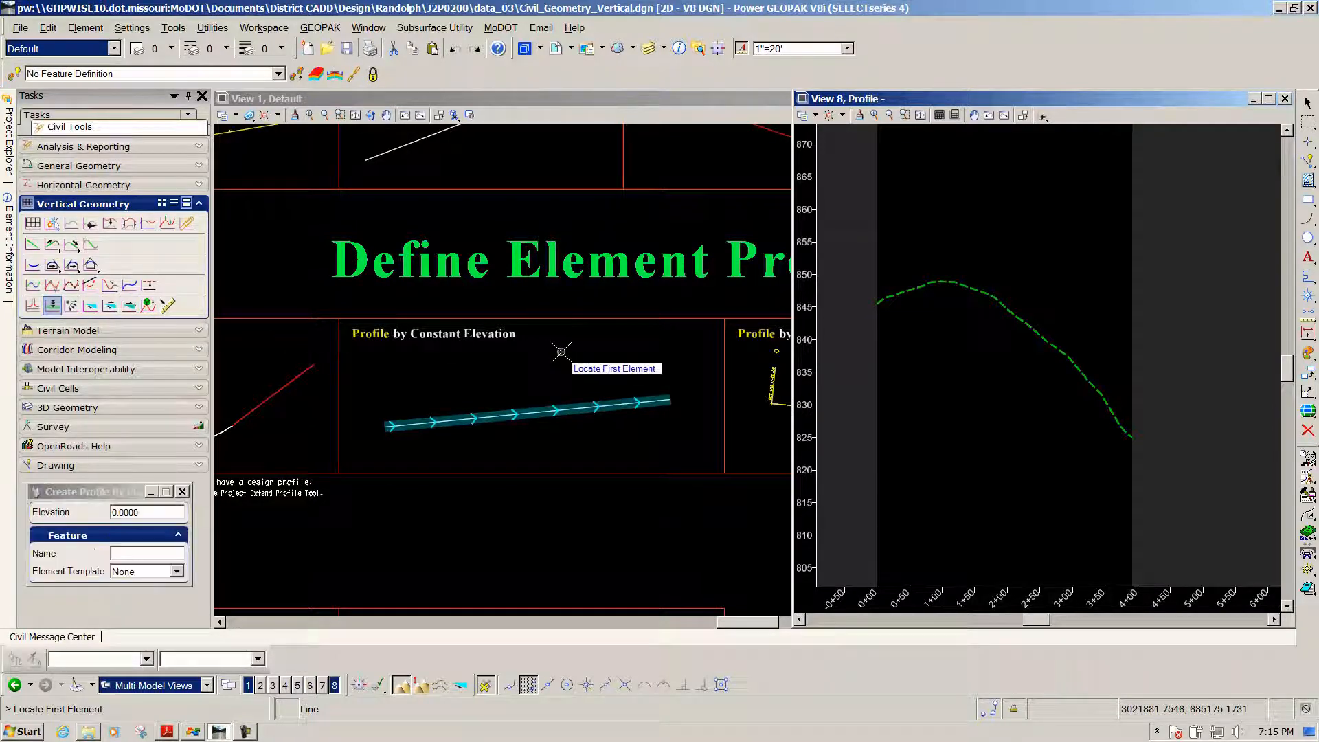
{"action": "left_click", "coordinate": [570, 407]}
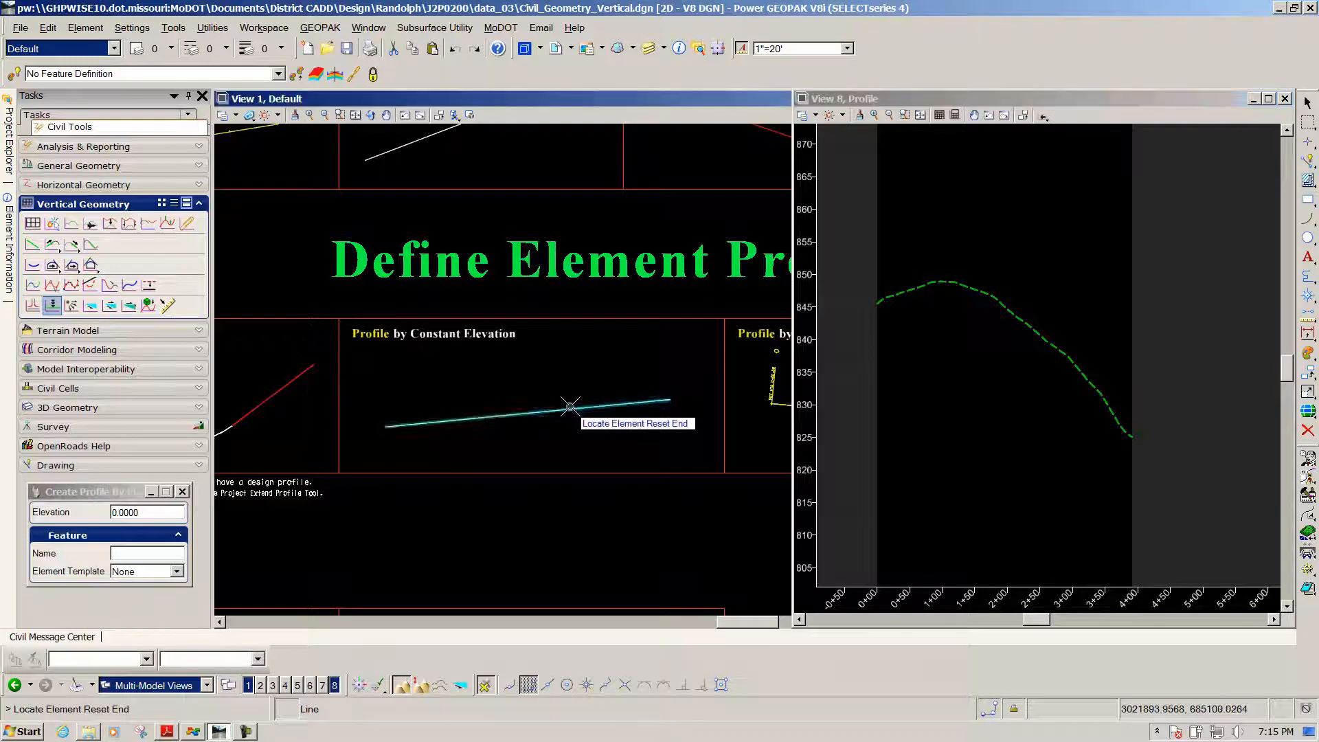
{"action": "right_click", "coordinate": [580, 358]}
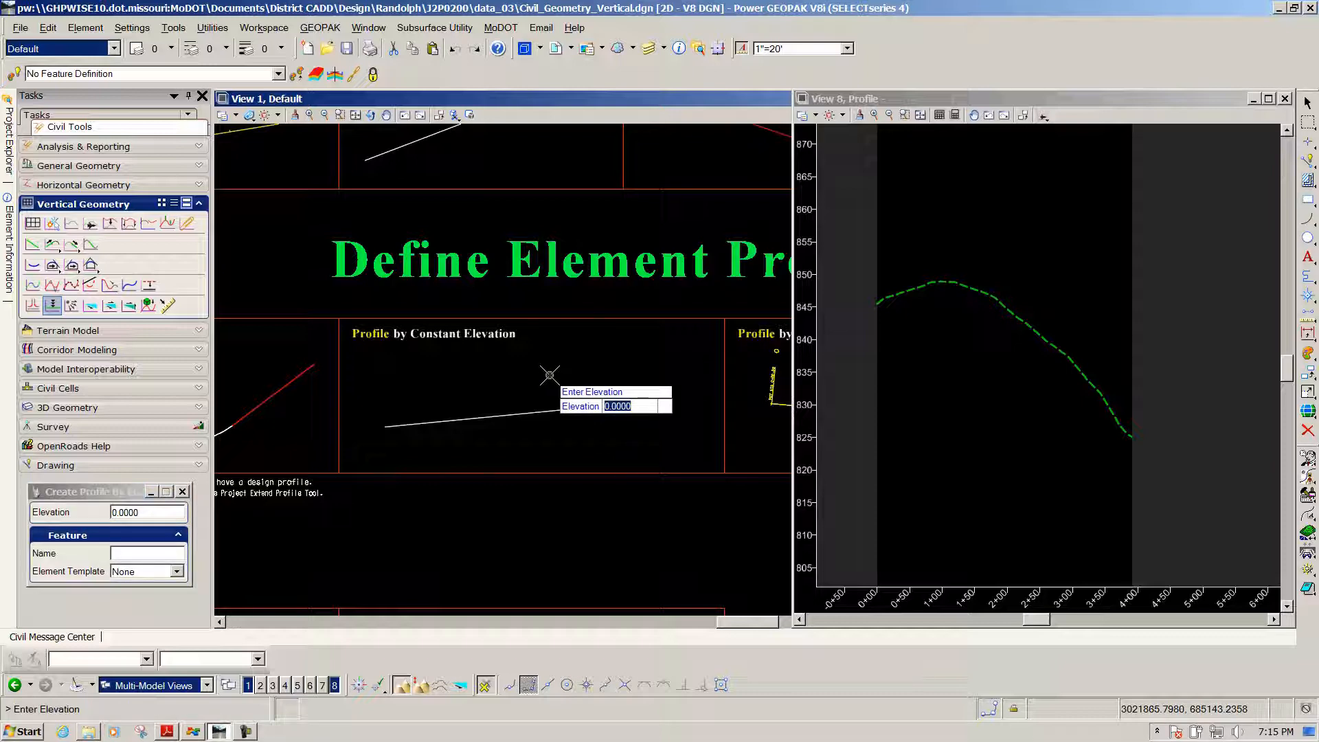
{"action": "type", "text": "84"}
{"action": "left_click", "coordinate": [572, 379]}
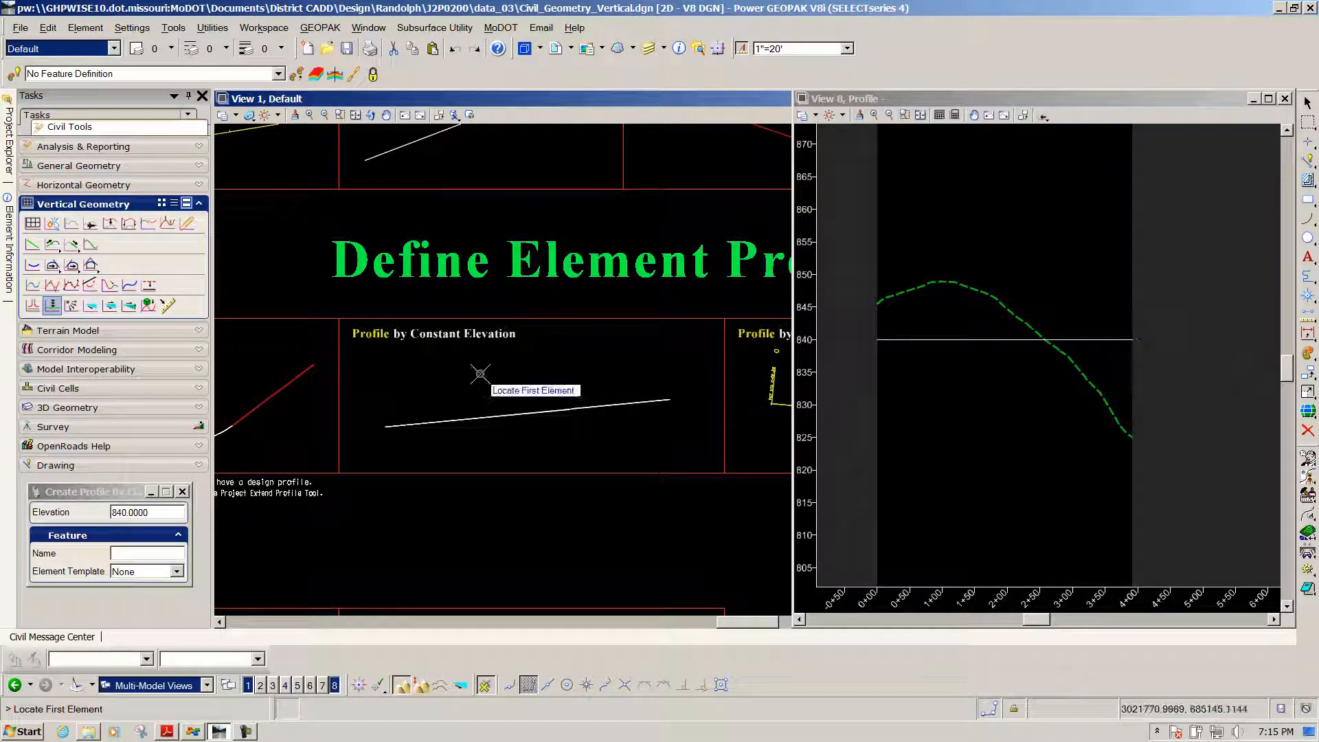
{"action": "scroll", "coordinate": [406, 382], "scroll_direction": "down", "scroll_amount": 2}
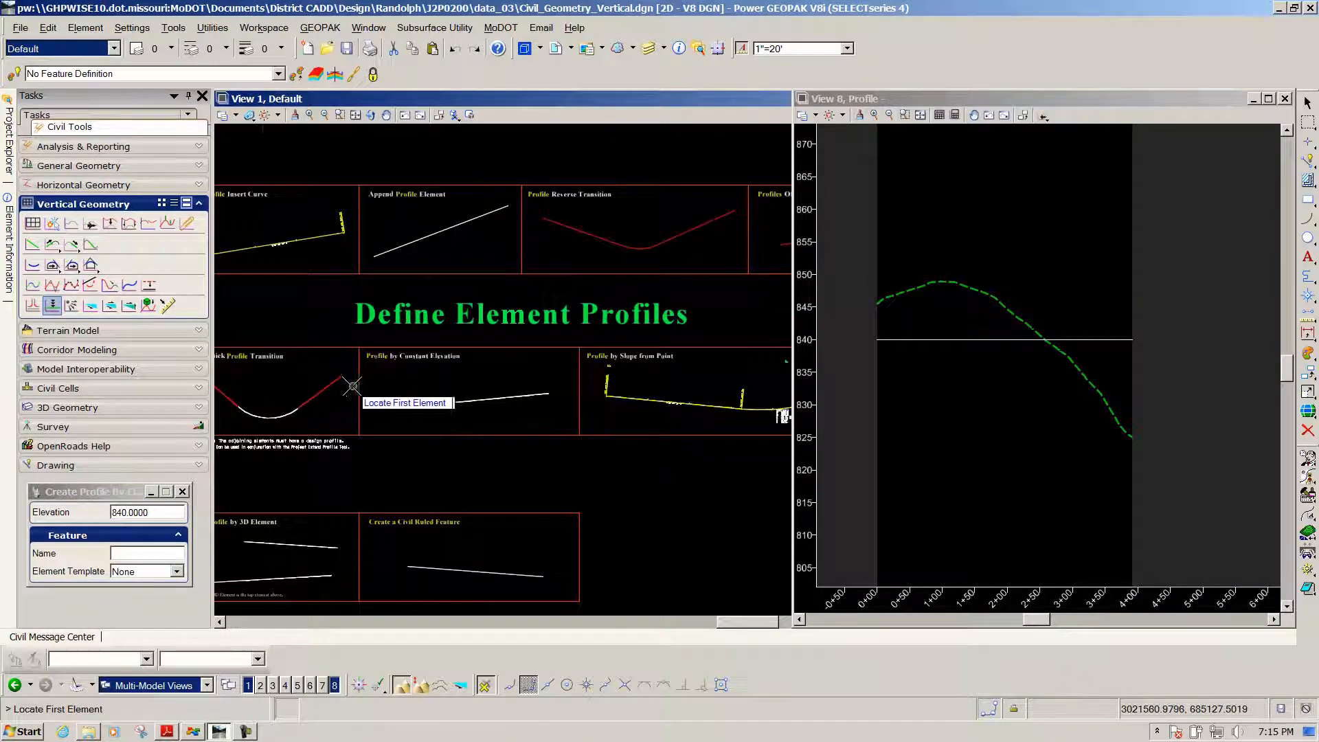
{"action": "scroll", "coordinate": [591, 398], "scroll_direction": "up", "scroll_amount": 3}
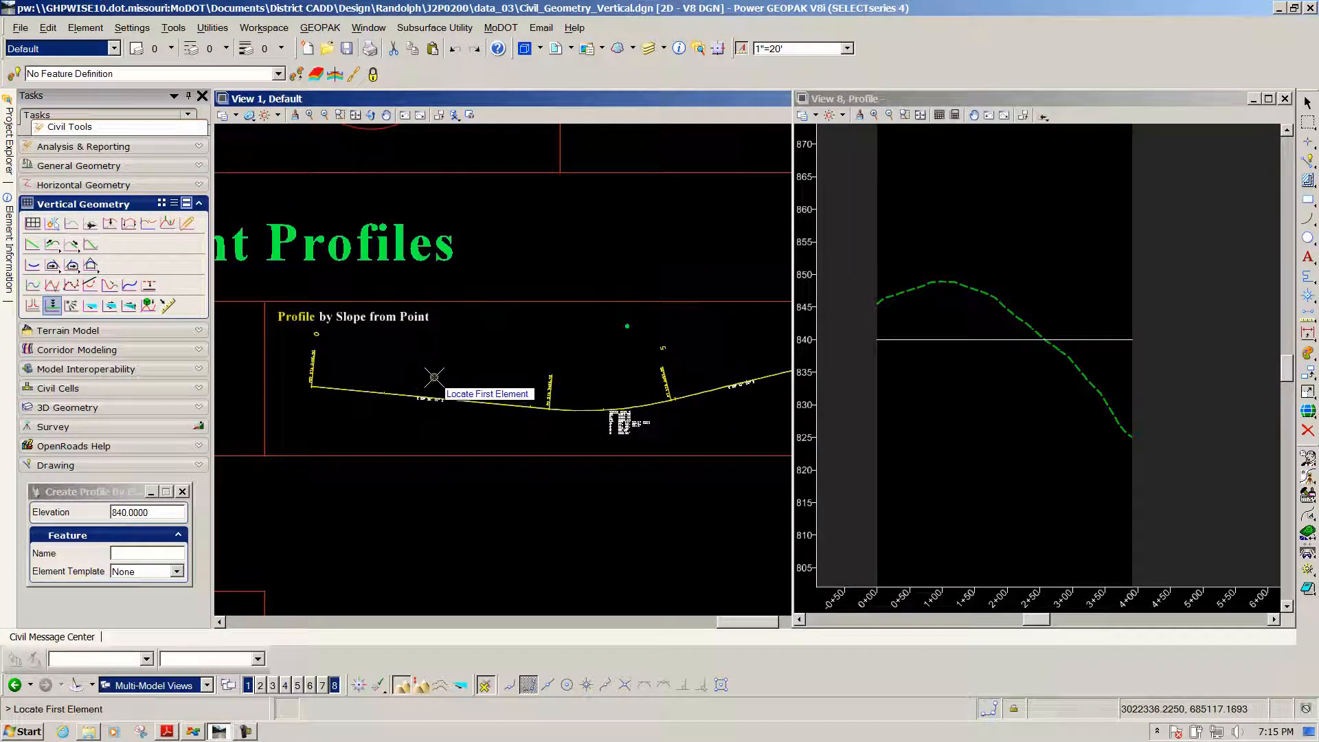
{"action": "key", "text": "Escape"}
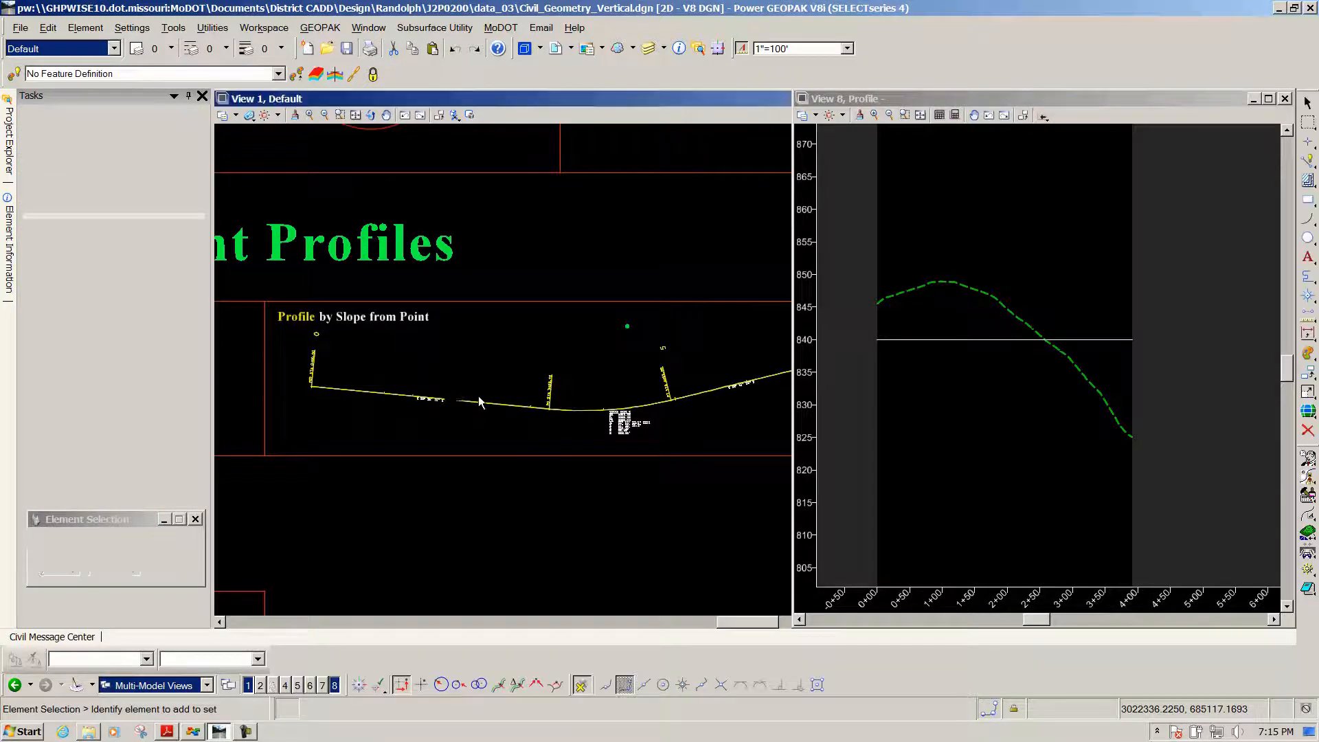
Open the profile of the yellow baseline in the Profile by Slope from Point example in View 8.
{"action": "left_click", "coordinate": [484, 407]}
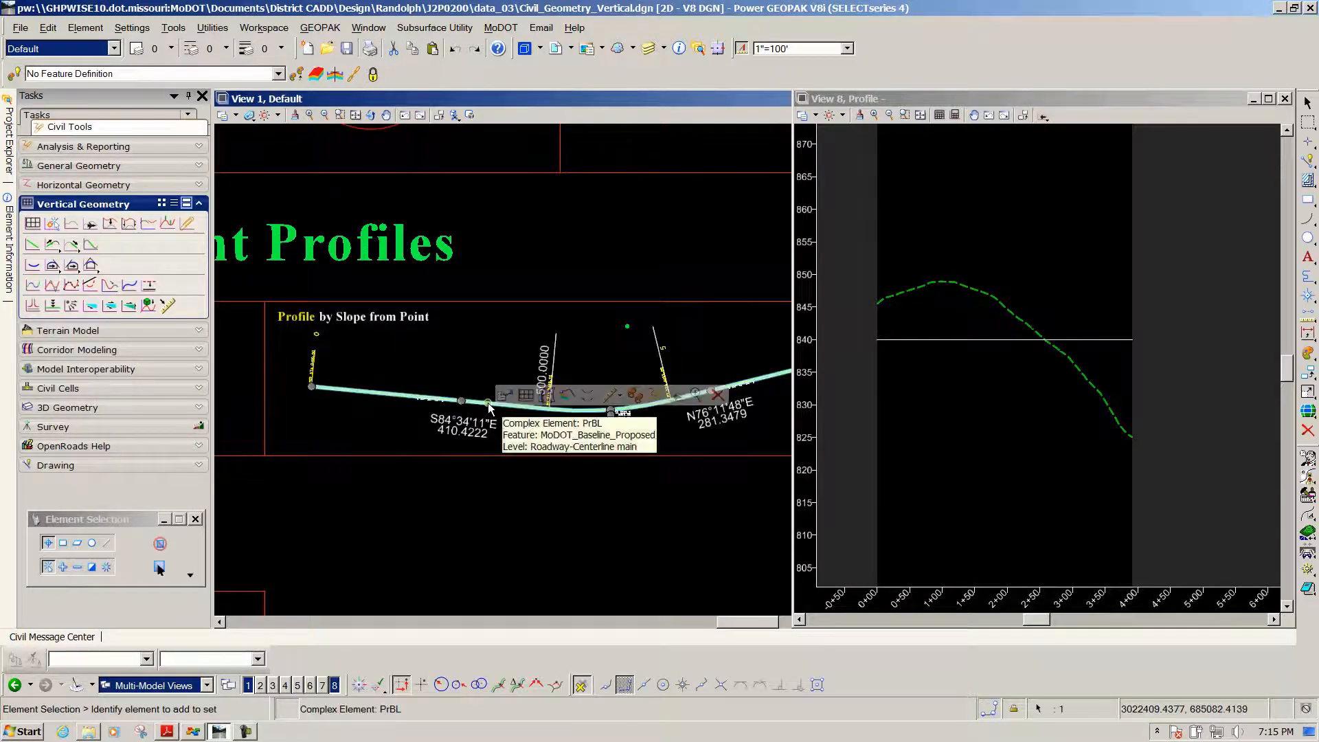
{"action": "left_click", "coordinate": [523, 397]}
{"action": "left_click", "coordinate": [933, 420]}
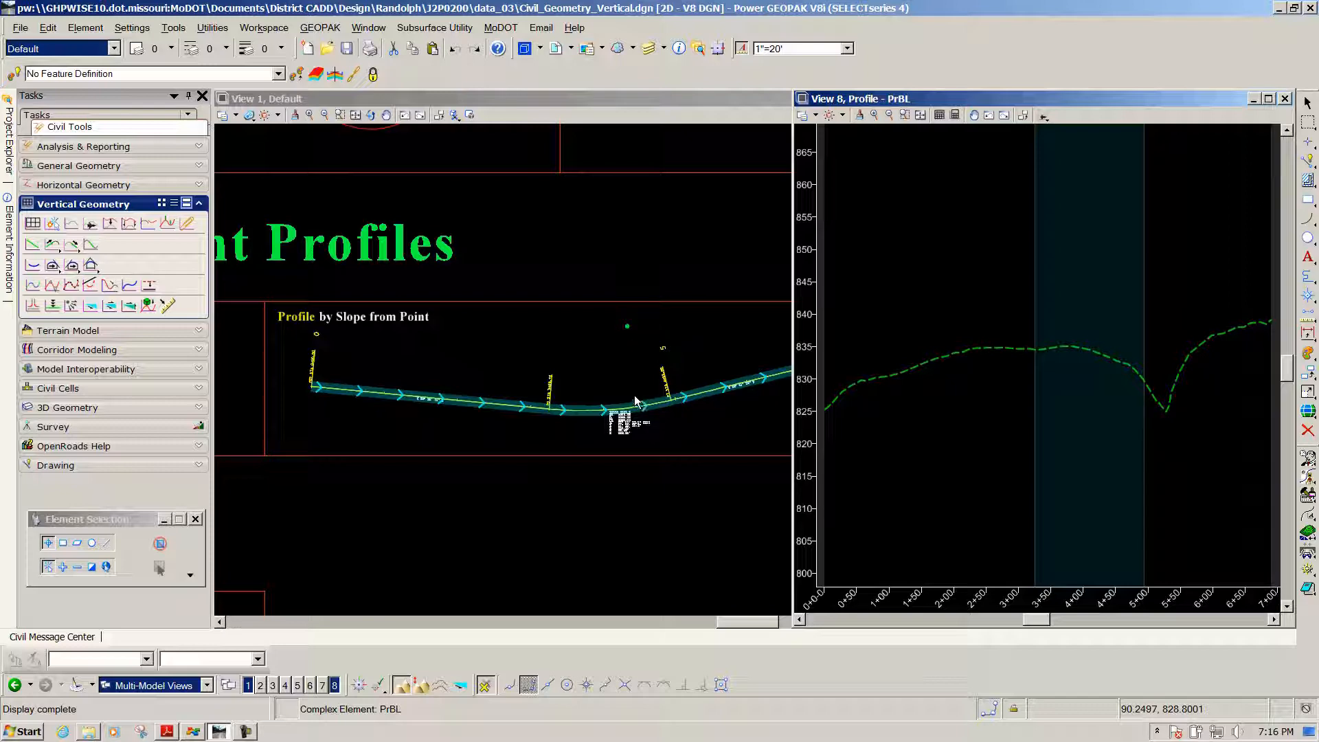
Start a Profile by Slope from Point on the yellow baseline, using the green point as 3D reference and a slope of -5%.
{"action": "left_click", "coordinate": [71, 308]}
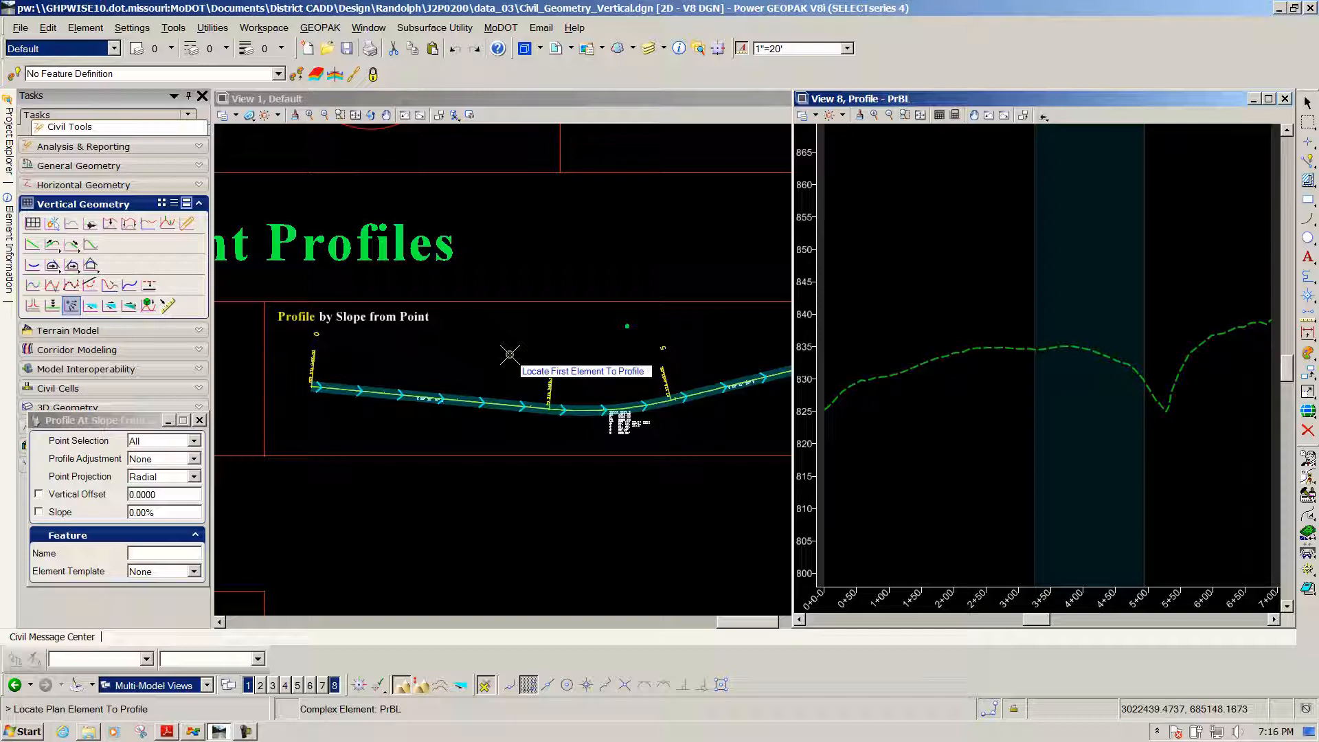
{"action": "left_click", "coordinate": [580, 409]}
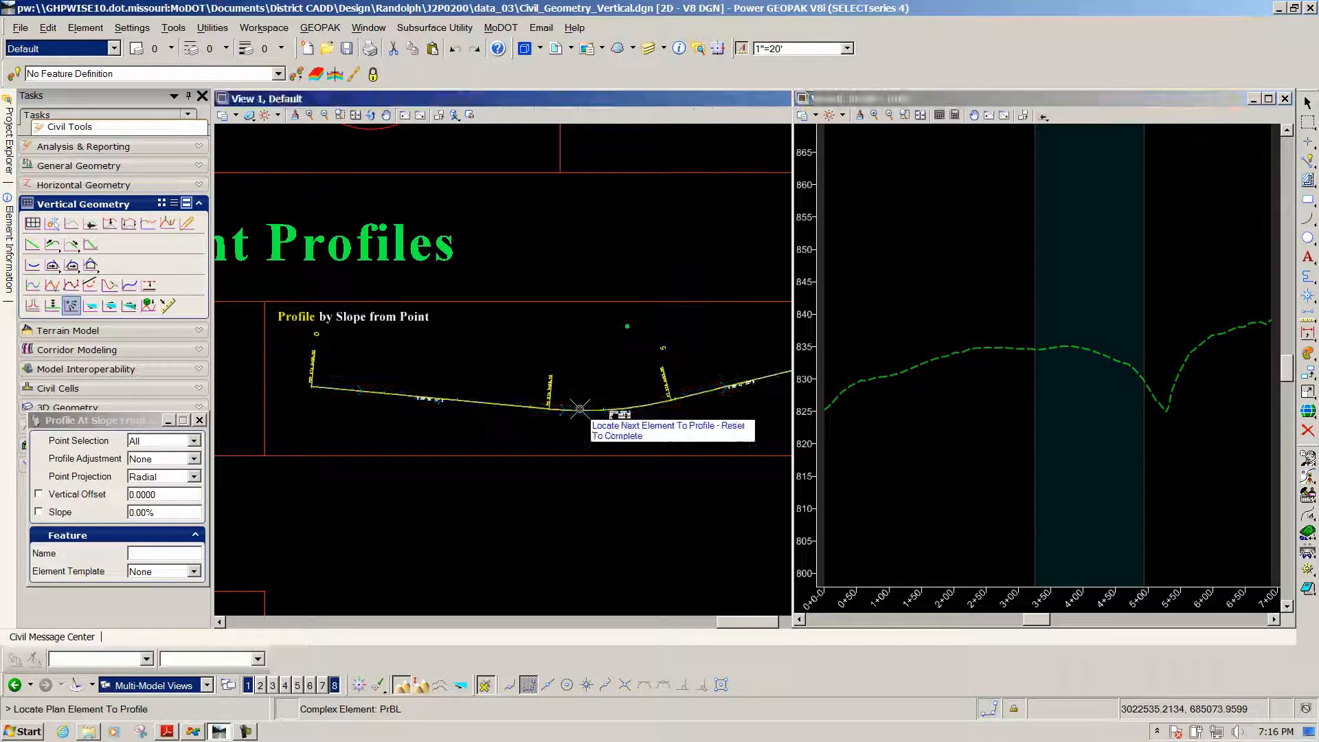
{"action": "right_click", "coordinate": [623, 410]}
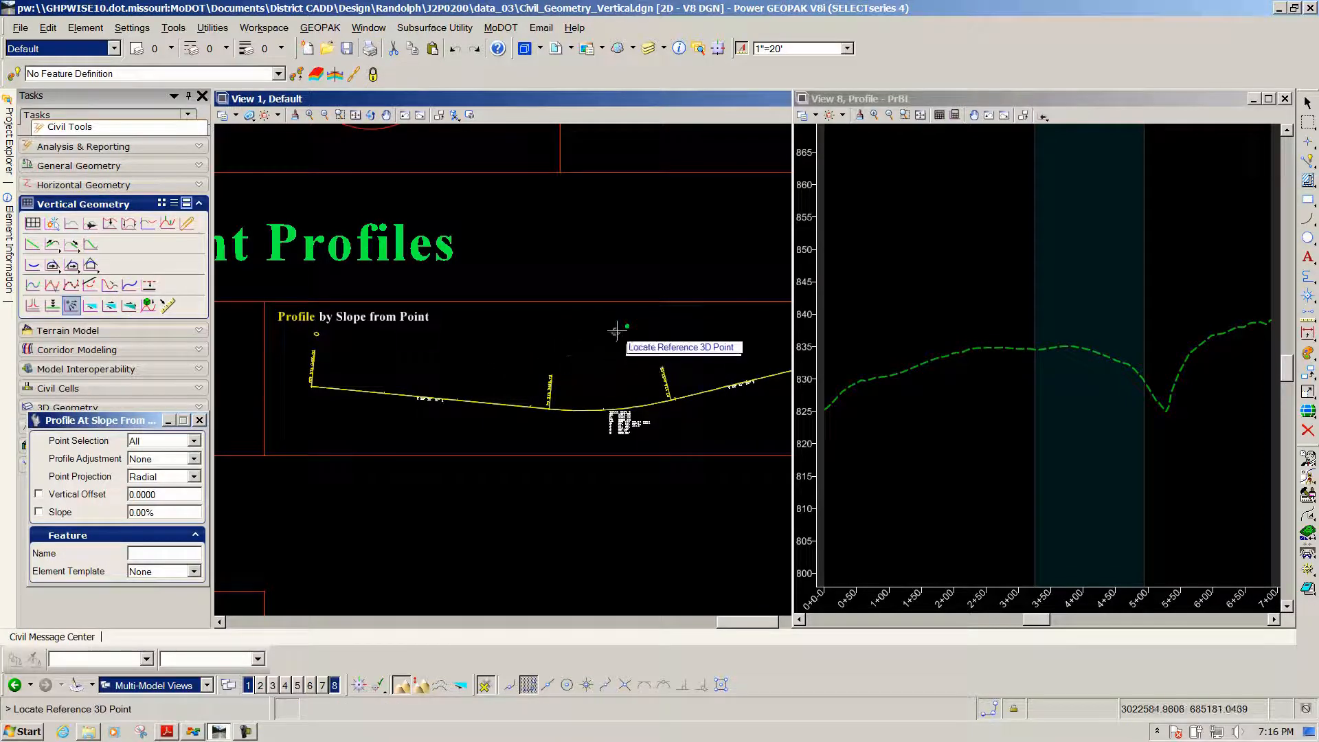
{"action": "left_click", "coordinate": [626, 325]}
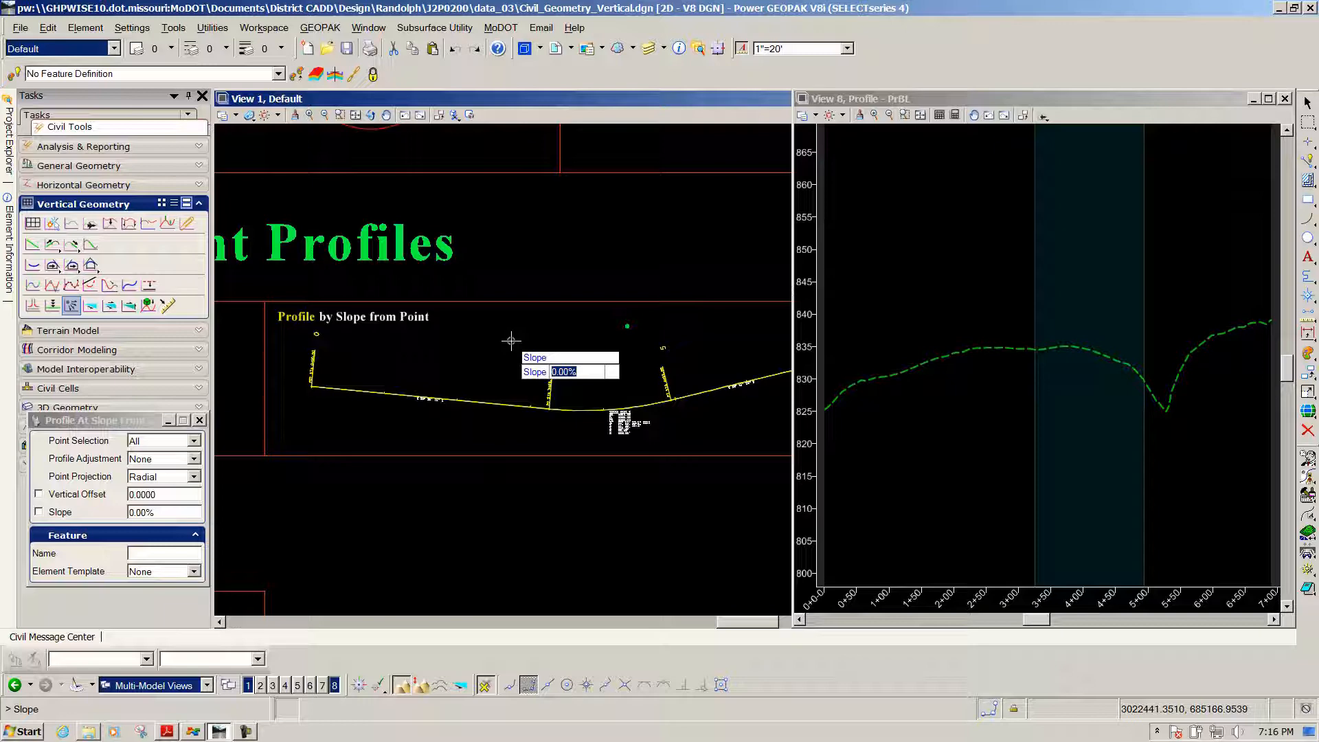
{"action": "key", "text": "BackSpace"}
{"action": "type", "text": "-5"}
{"action": "key", "text": "Return"}
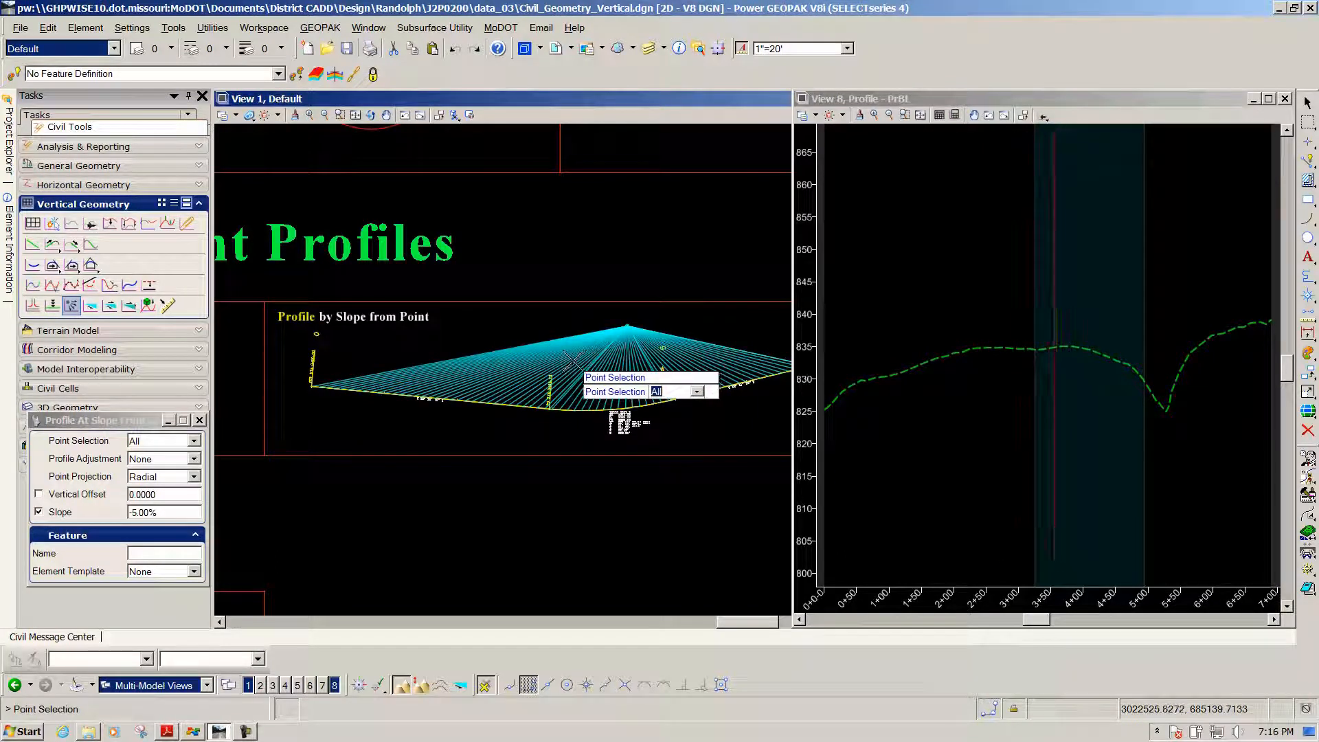
Complete the slope-from-point profile with All point selection, Radial projection, None for profile adjustment and a vertical offset of 0.0000.
{"action": "key", "text": "Down"}
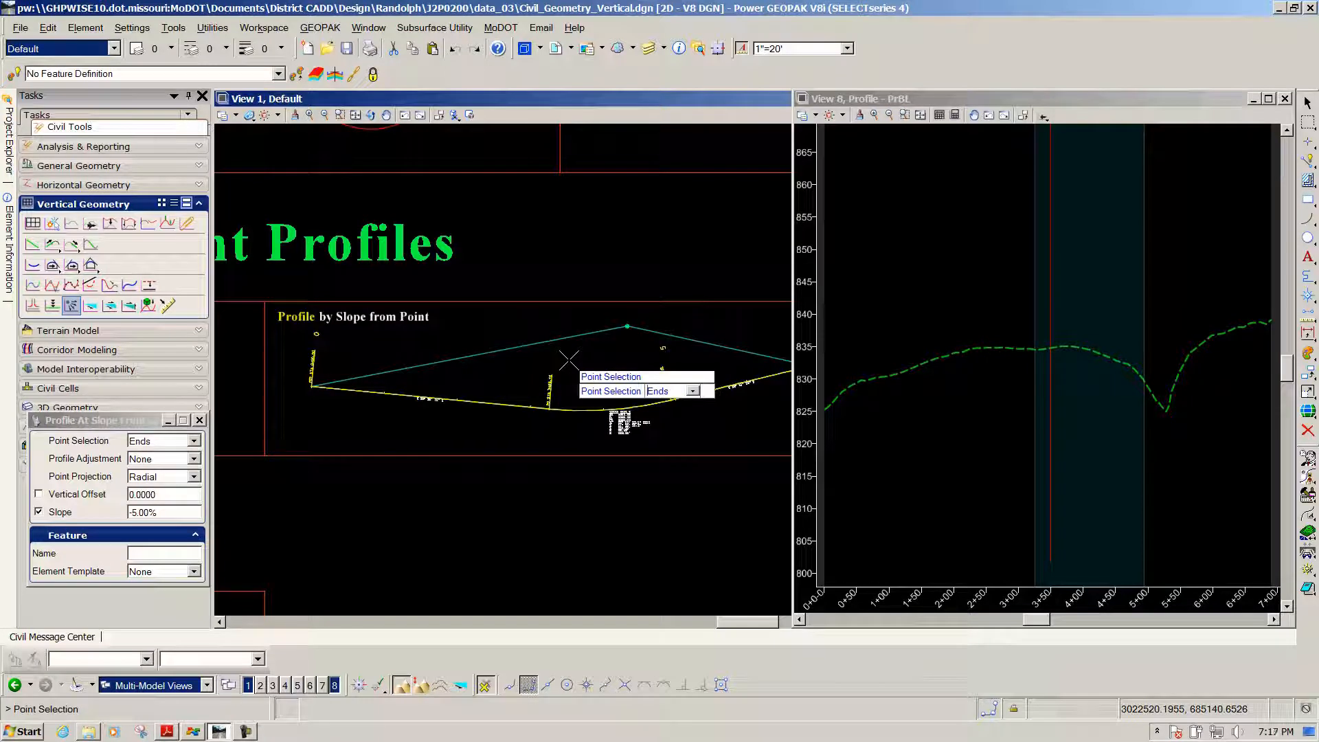
{"action": "key", "text": "Down"}
{"action": "key", "text": "Down"}
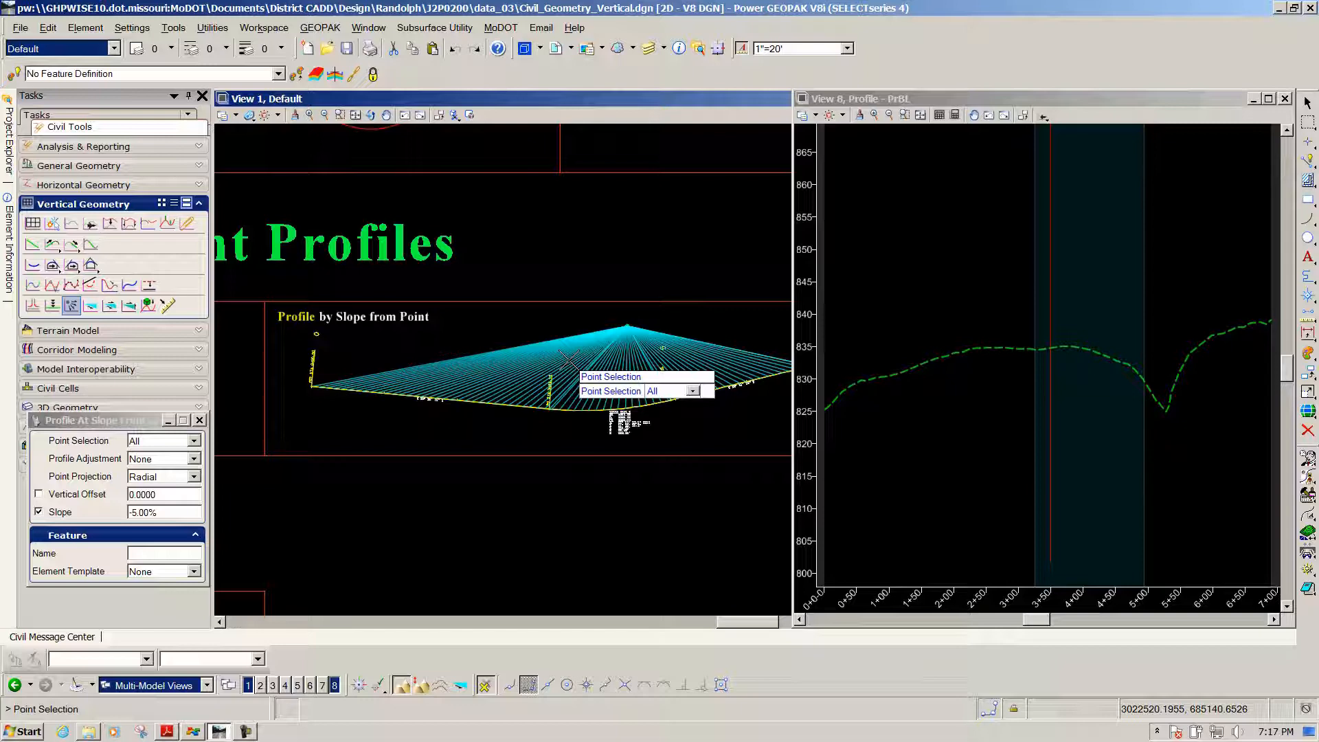
{"action": "left_click", "coordinate": [517, 339]}
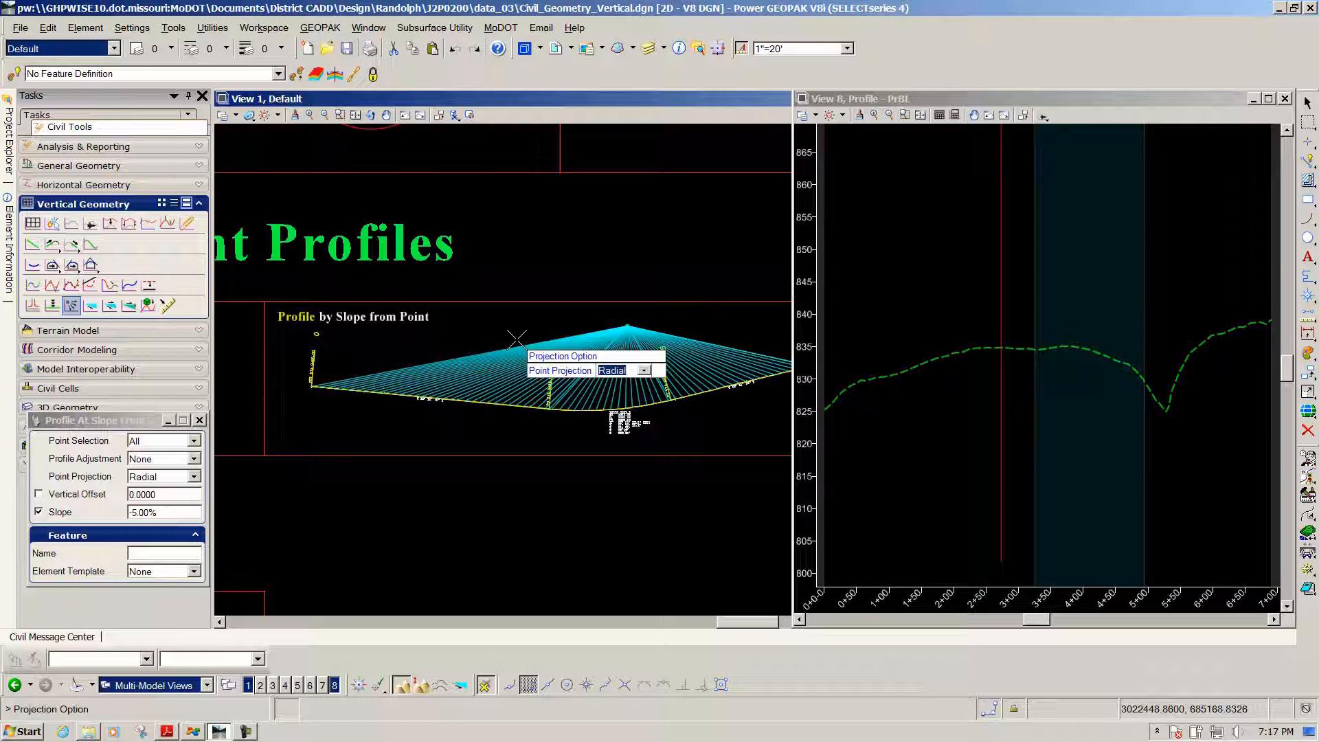
{"action": "key", "text": "Down"}
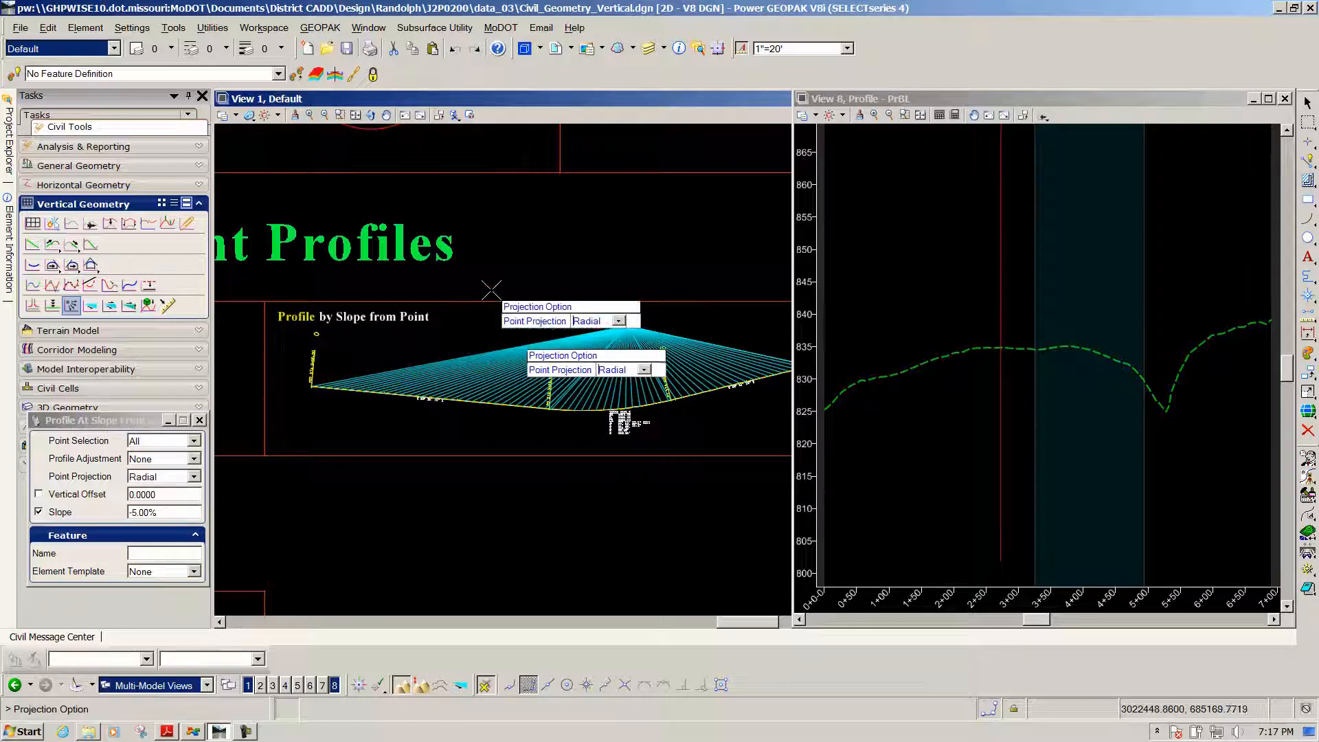
{"action": "left_click", "coordinate": [487, 331]}
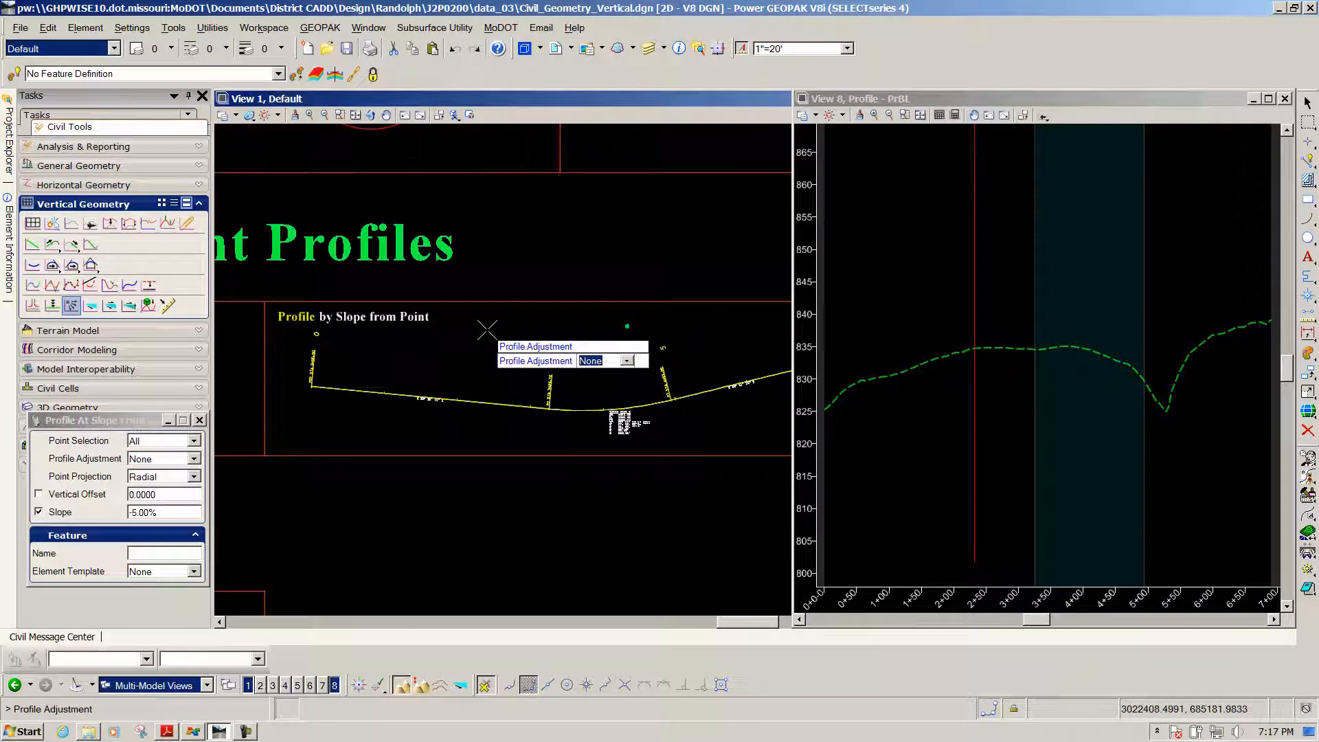
{"action": "left_click", "coordinate": [487, 331]}
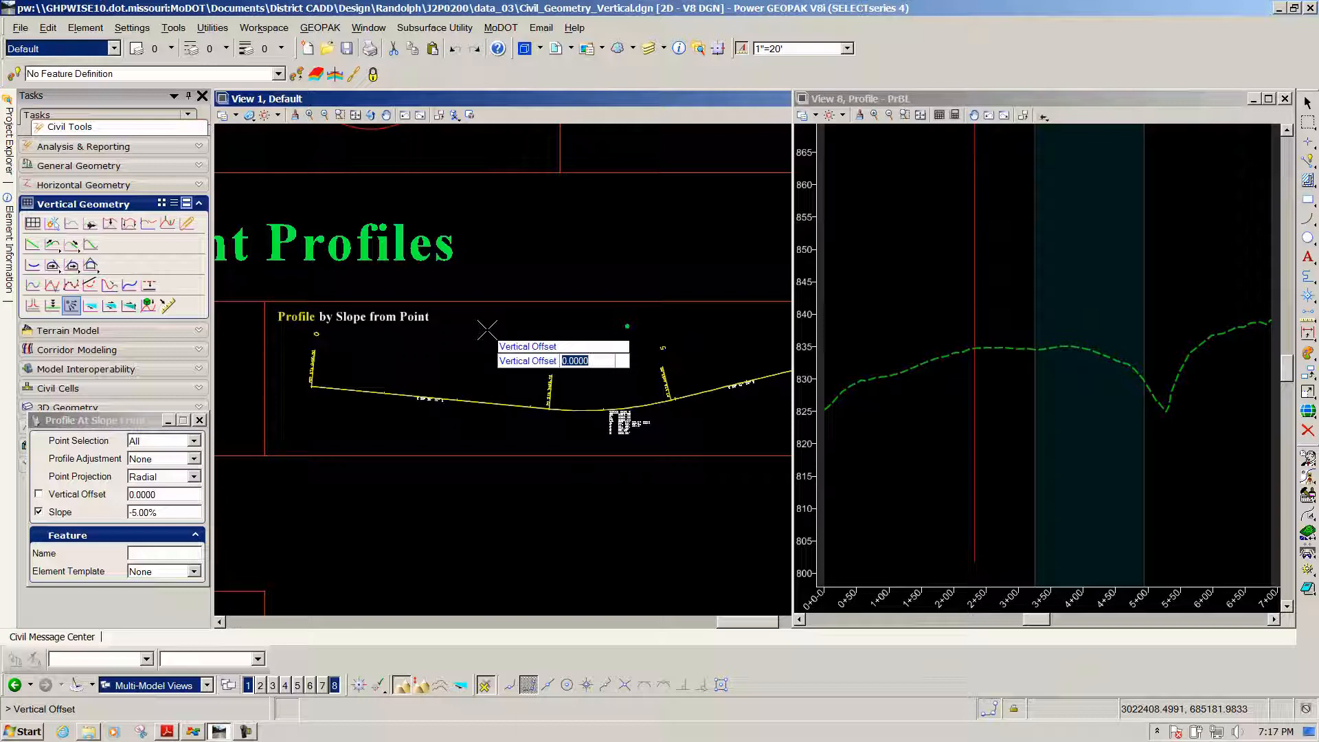
{"action": "left_click", "coordinate": [488, 330]}
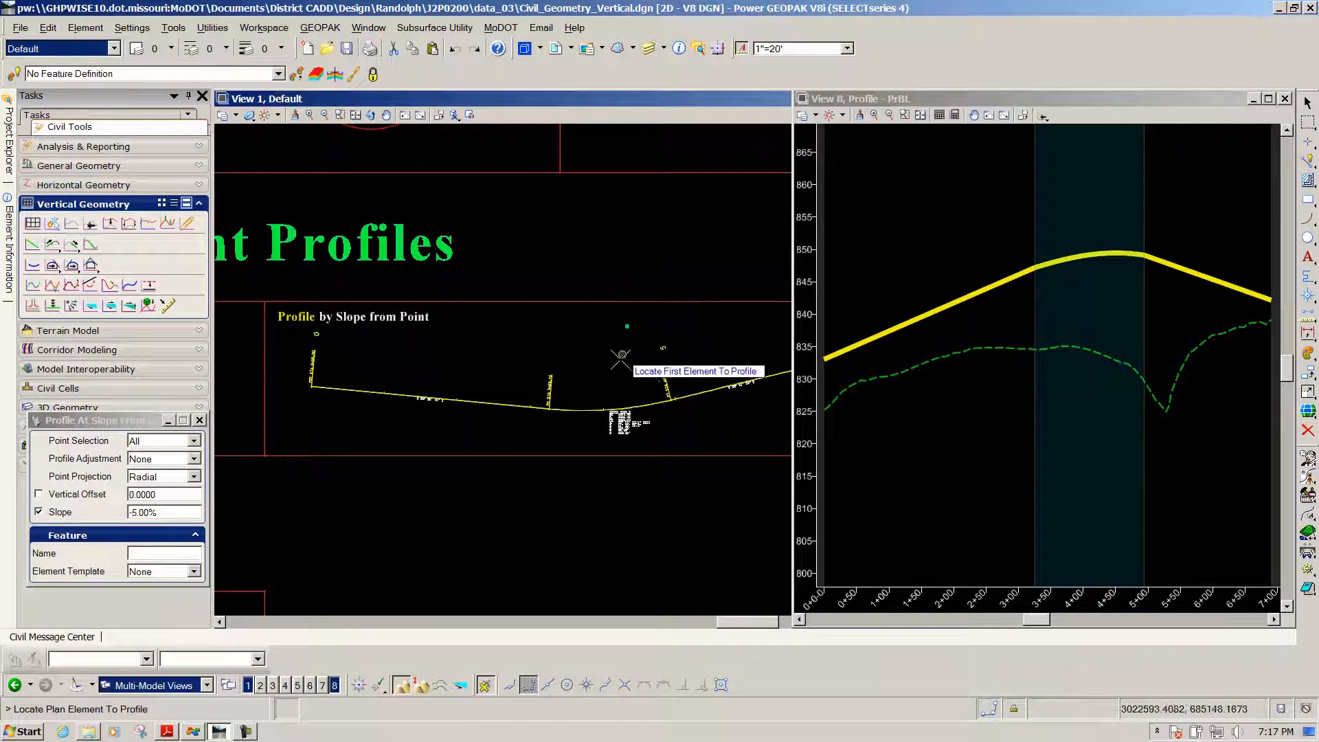
{"action": "scroll", "coordinate": [1058, 368], "scroll_direction": "down", "scroll_amount": 2}
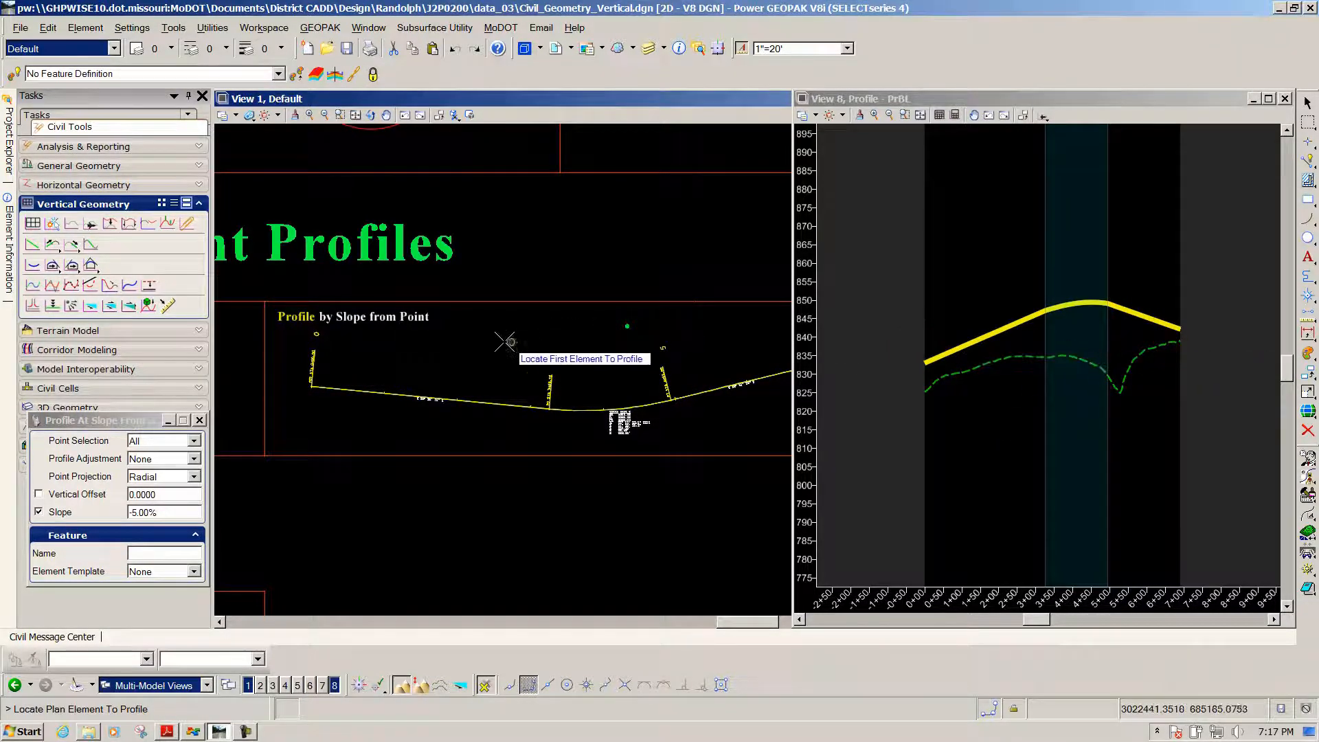
Leave the slope-from-point command and open the profile of the red line in the Profile by Slope from Element example in View 8.
{"action": "scroll", "coordinate": [433, 351], "scroll_direction": "down", "scroll_amount": 5}
{"action": "scroll", "coordinate": [728, 350], "scroll_direction": "up", "scroll_amount": 4}
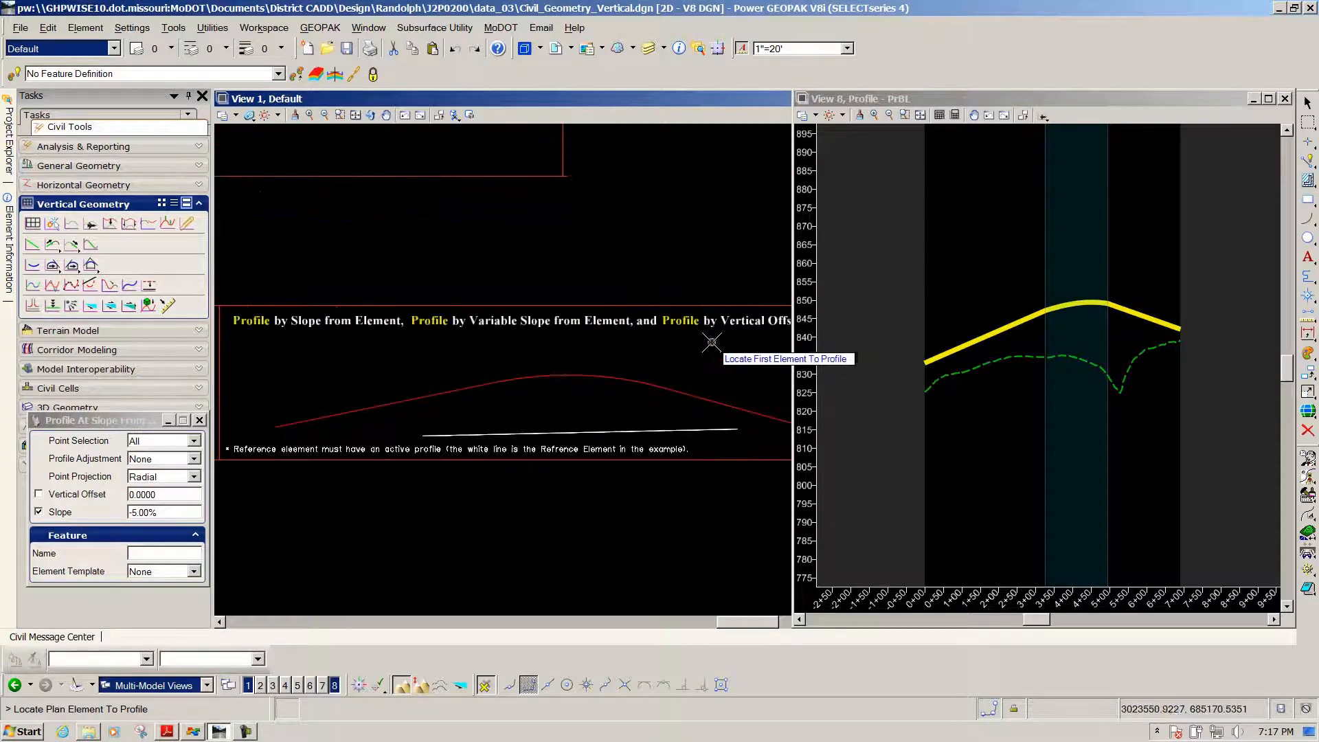
{"action": "scroll", "coordinate": [543, 333], "scroll_direction": "up", "scroll_amount": 1}
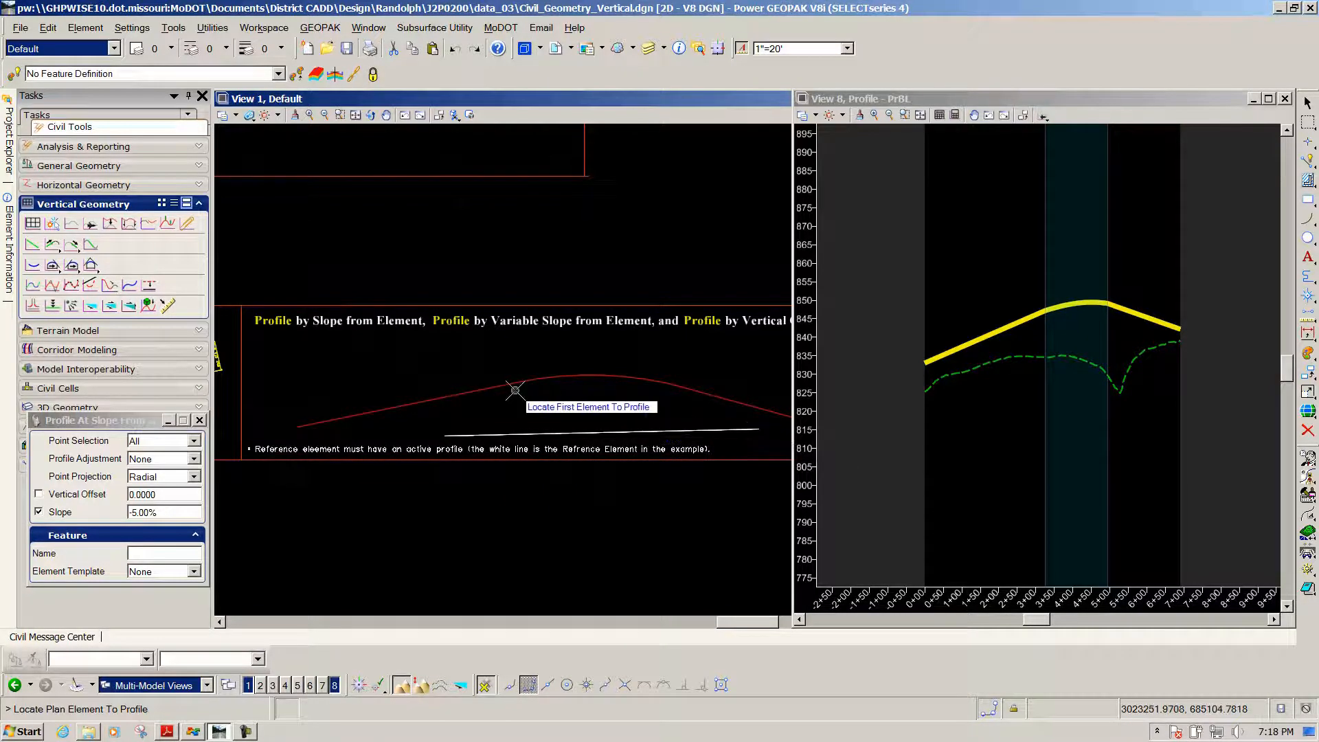
{"action": "key", "text": "Escape"}
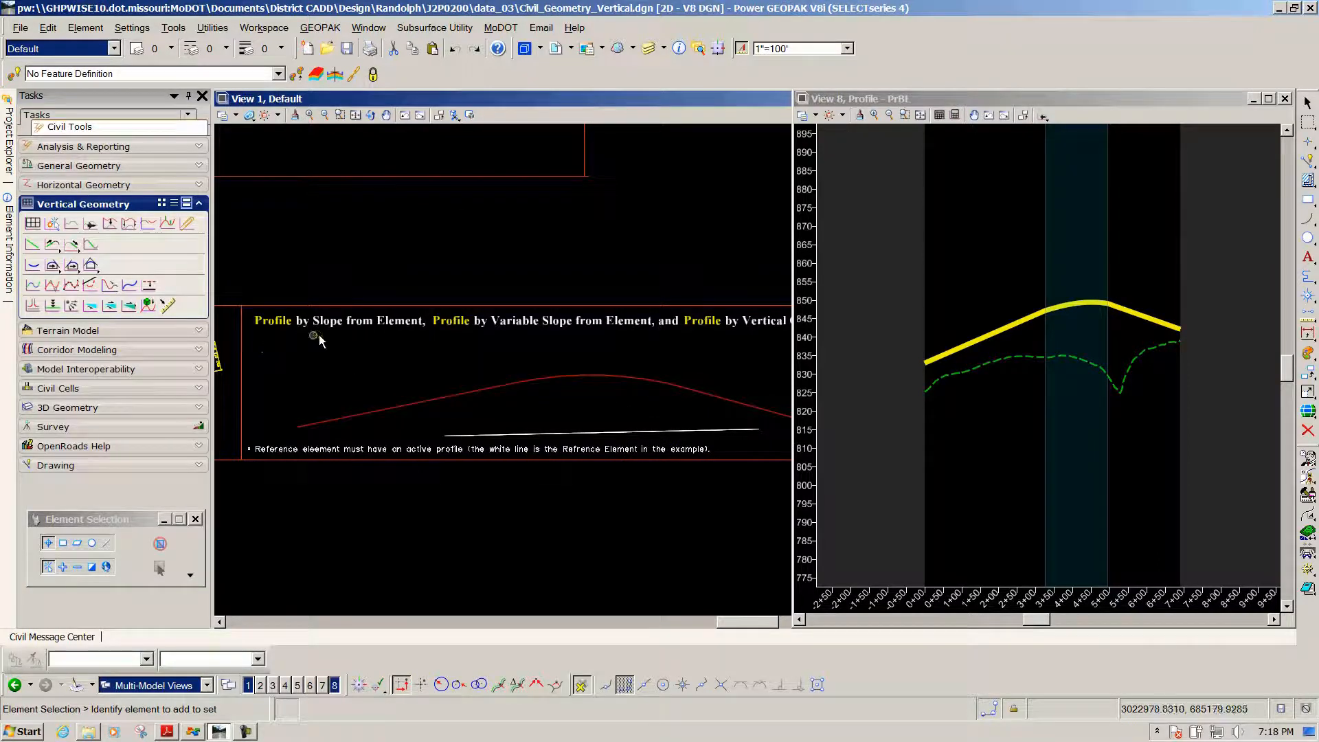
{"action": "left_click", "coordinate": [467, 390]}
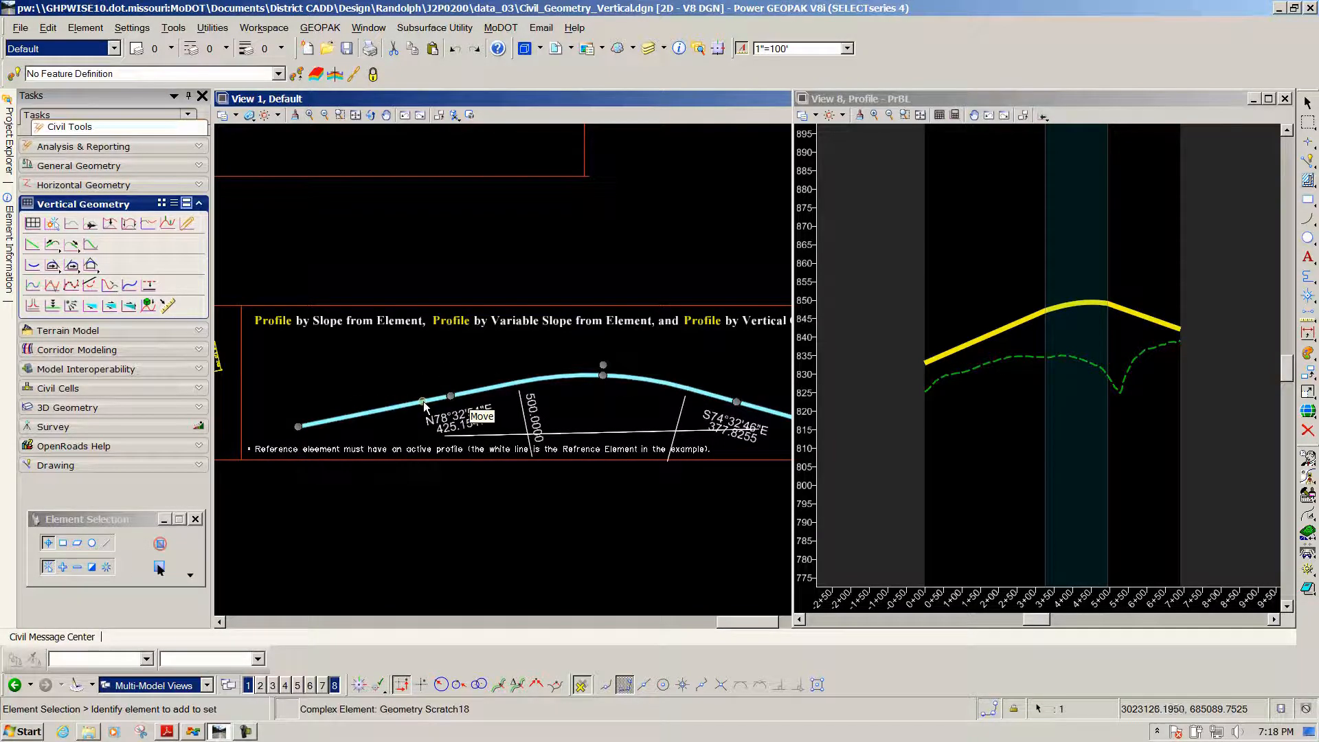
{"action": "left_click_drag", "start_coordinate": [429, 404], "coordinate": [399, 386]}
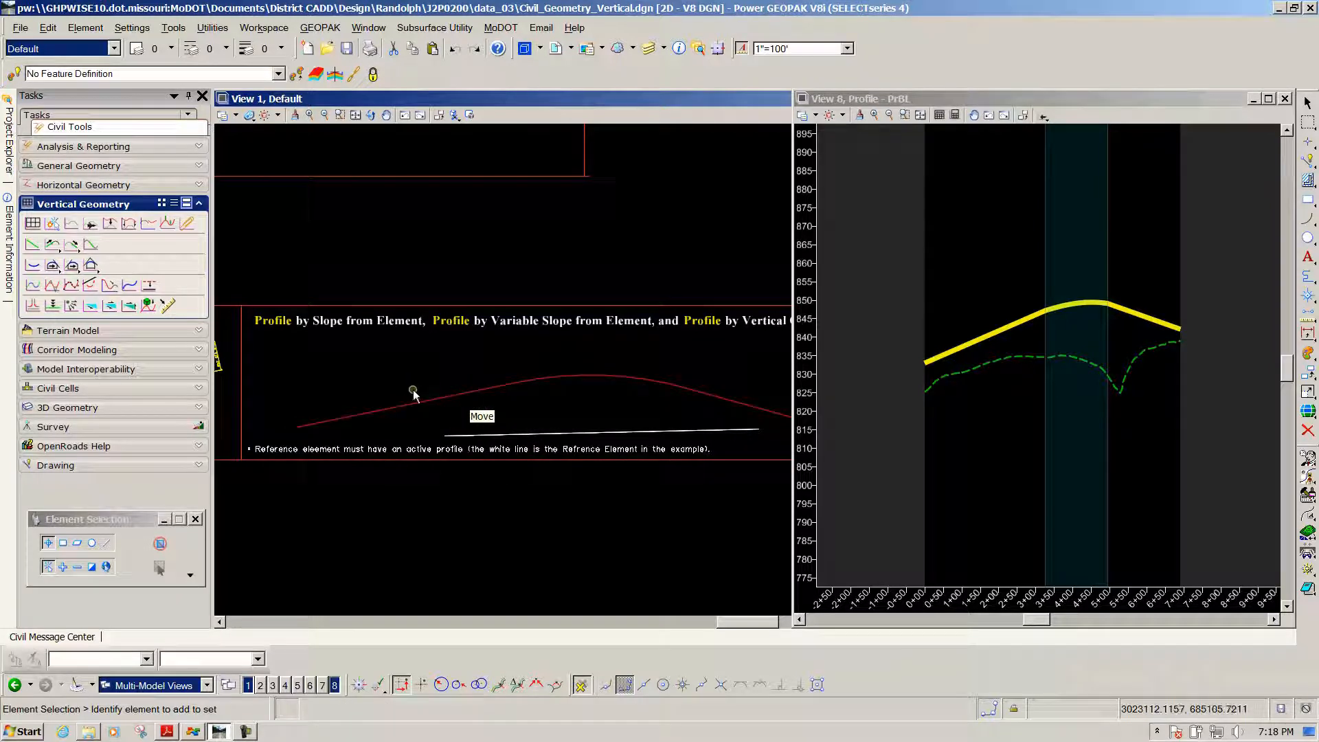
{"action": "left_click", "coordinate": [554, 380]}
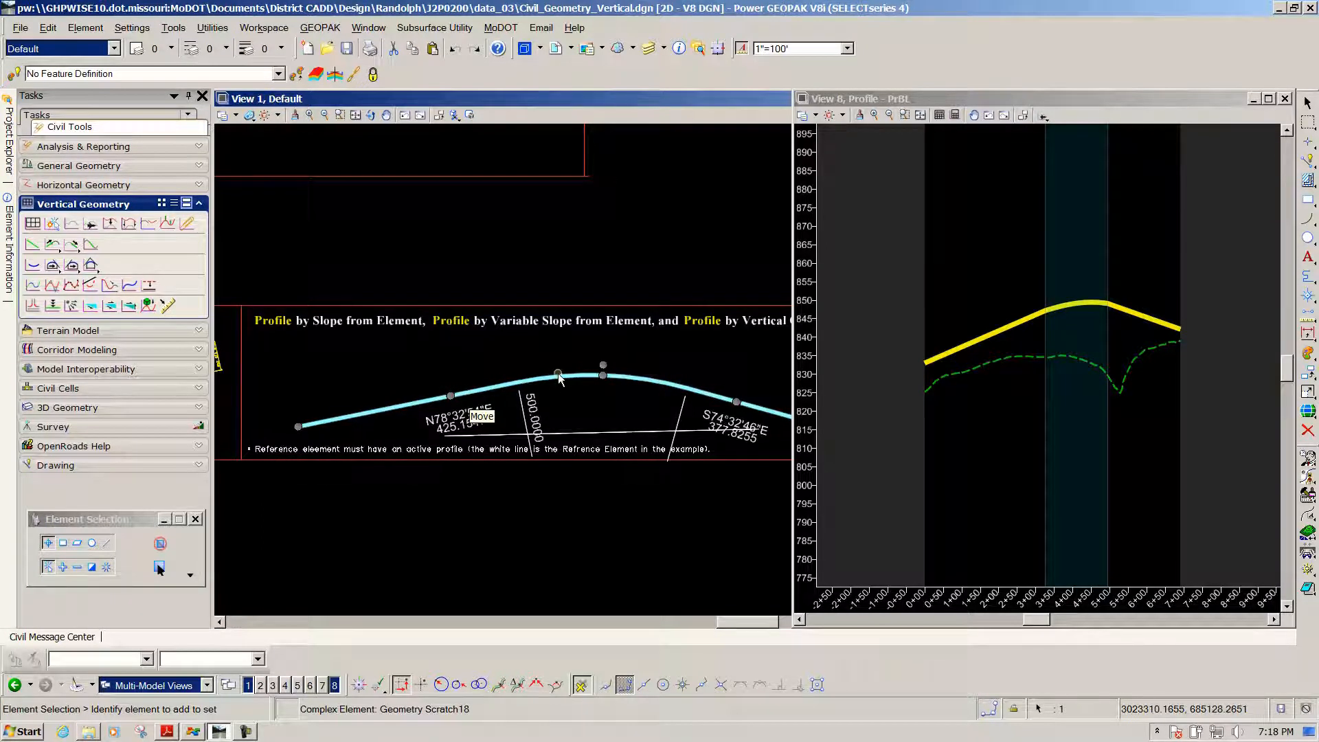
{"action": "left_click", "coordinate": [603, 402]}
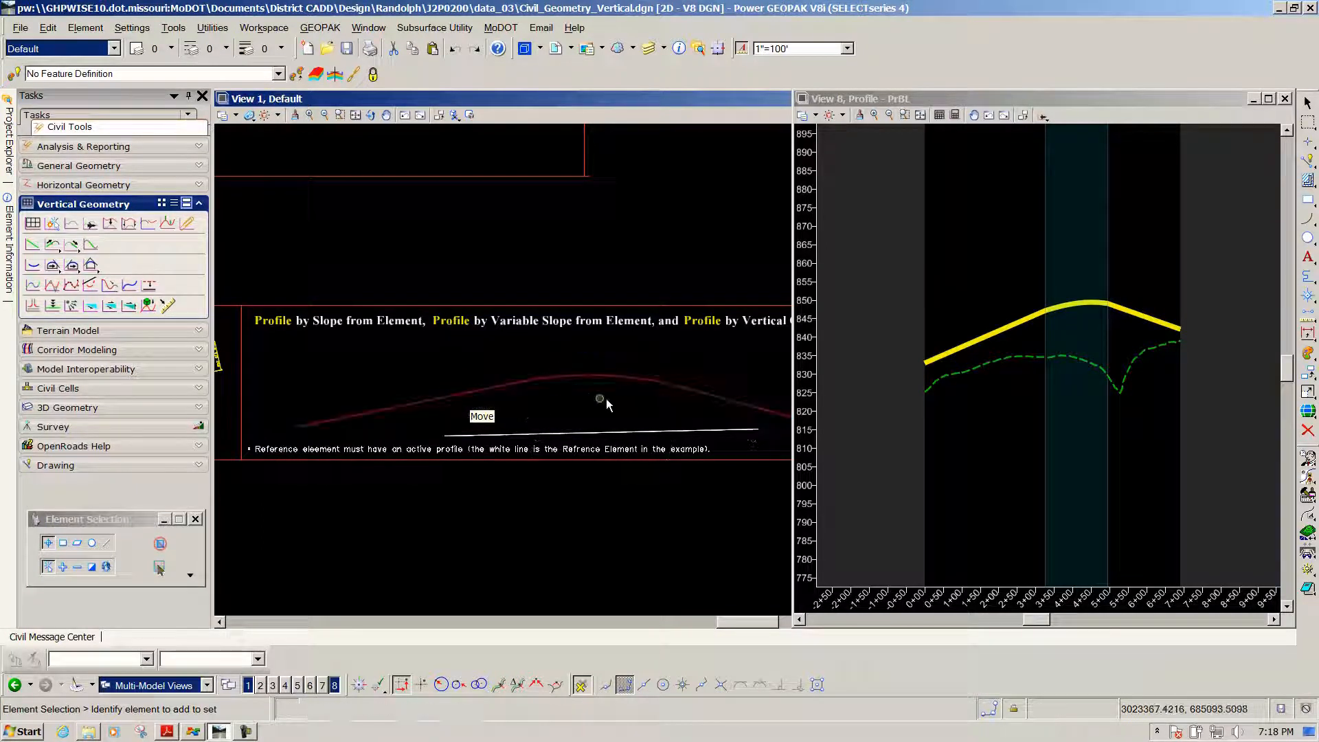
{"action": "left_click", "coordinate": [668, 388]}
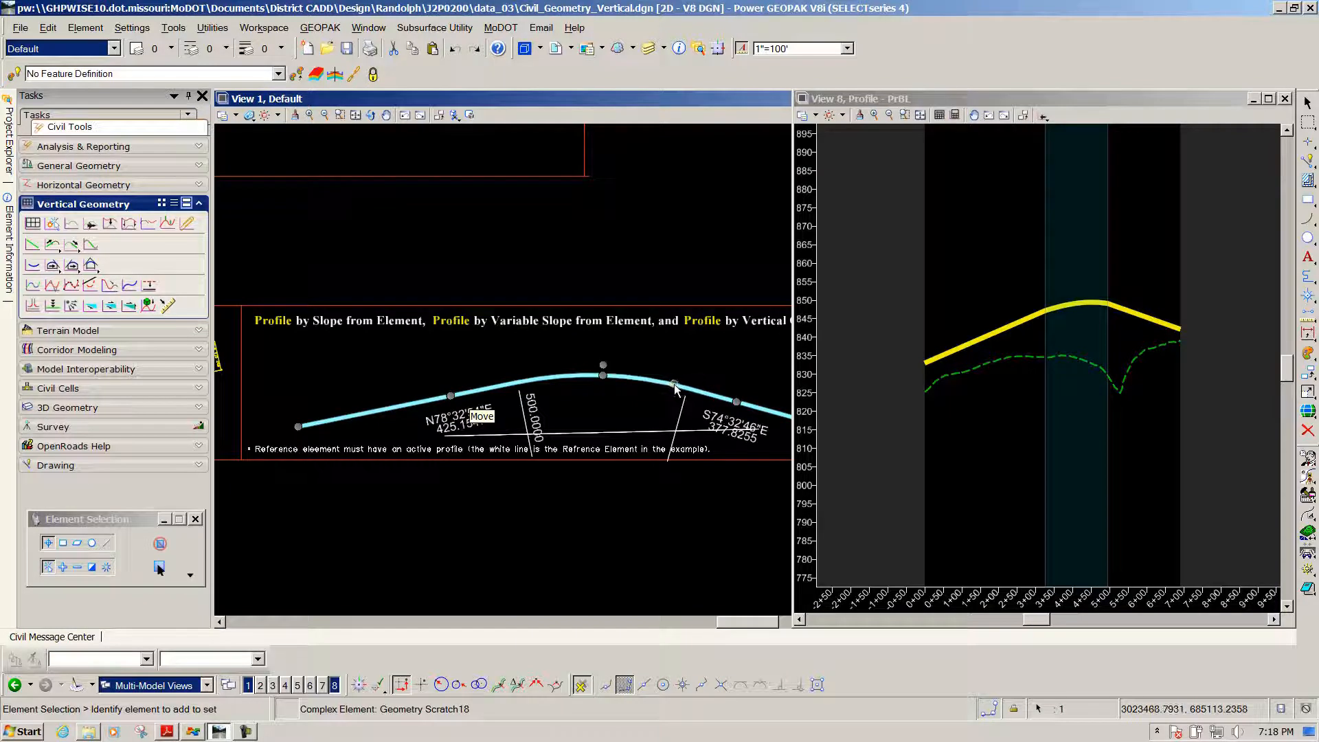
{"action": "left_click", "coordinate": [670, 389]}
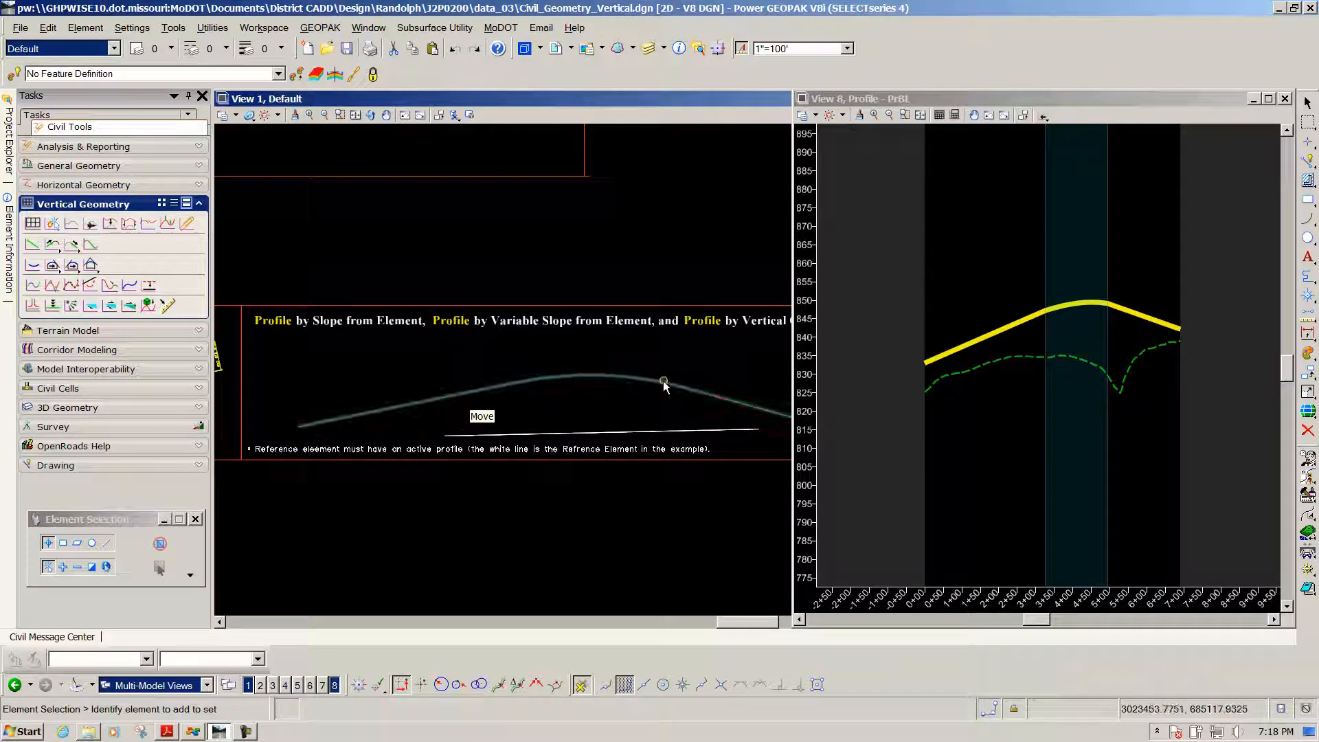
{"action": "left_click", "coordinate": [661, 382]}
{"action": "left_click", "coordinate": [660, 382]}
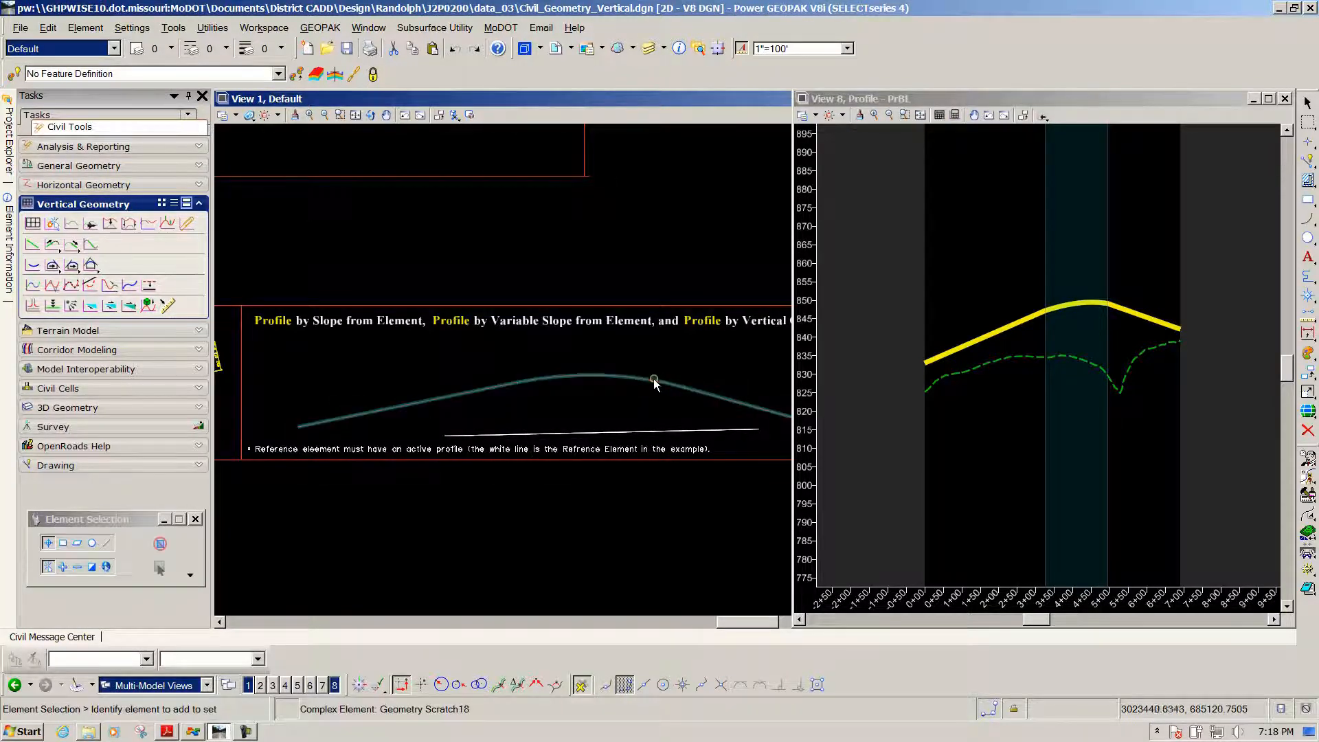
{"action": "left_click", "coordinate": [649, 381]}
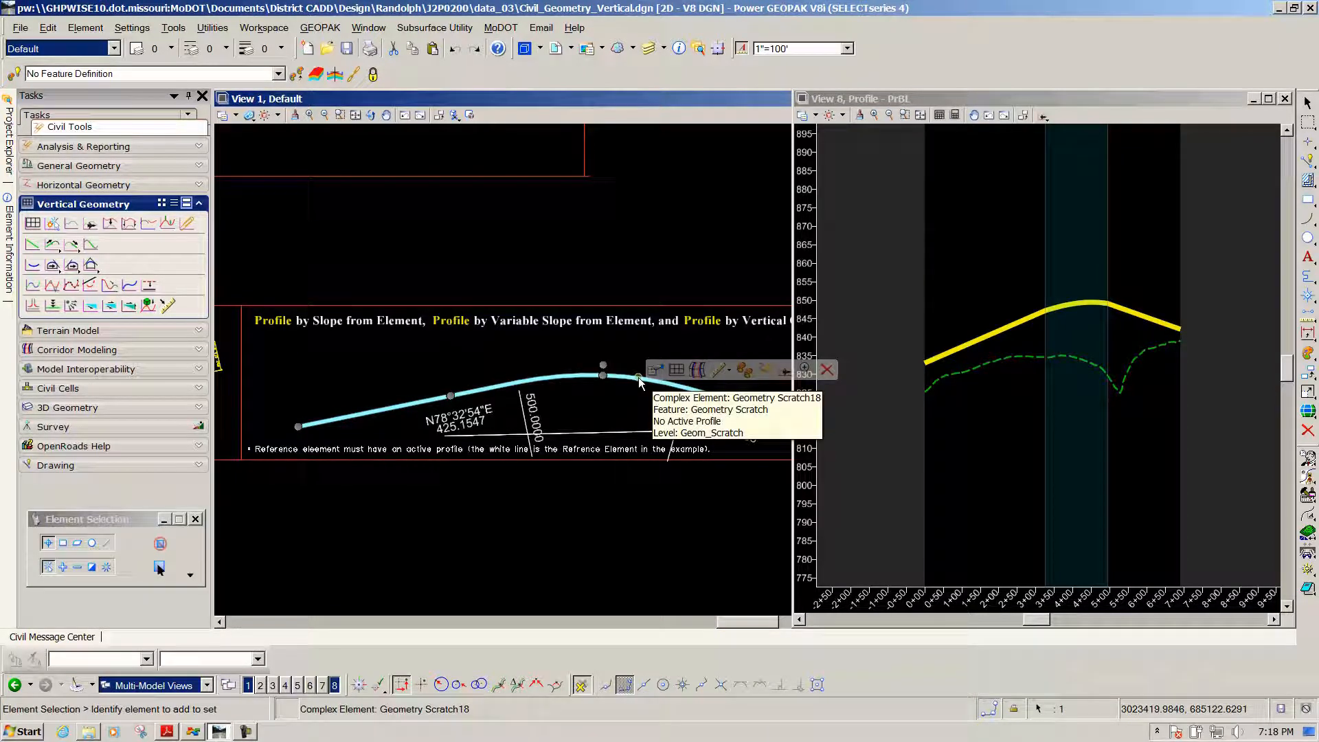
{"action": "left_click", "coordinate": [679, 370]}
{"action": "left_click", "coordinate": [997, 330]}
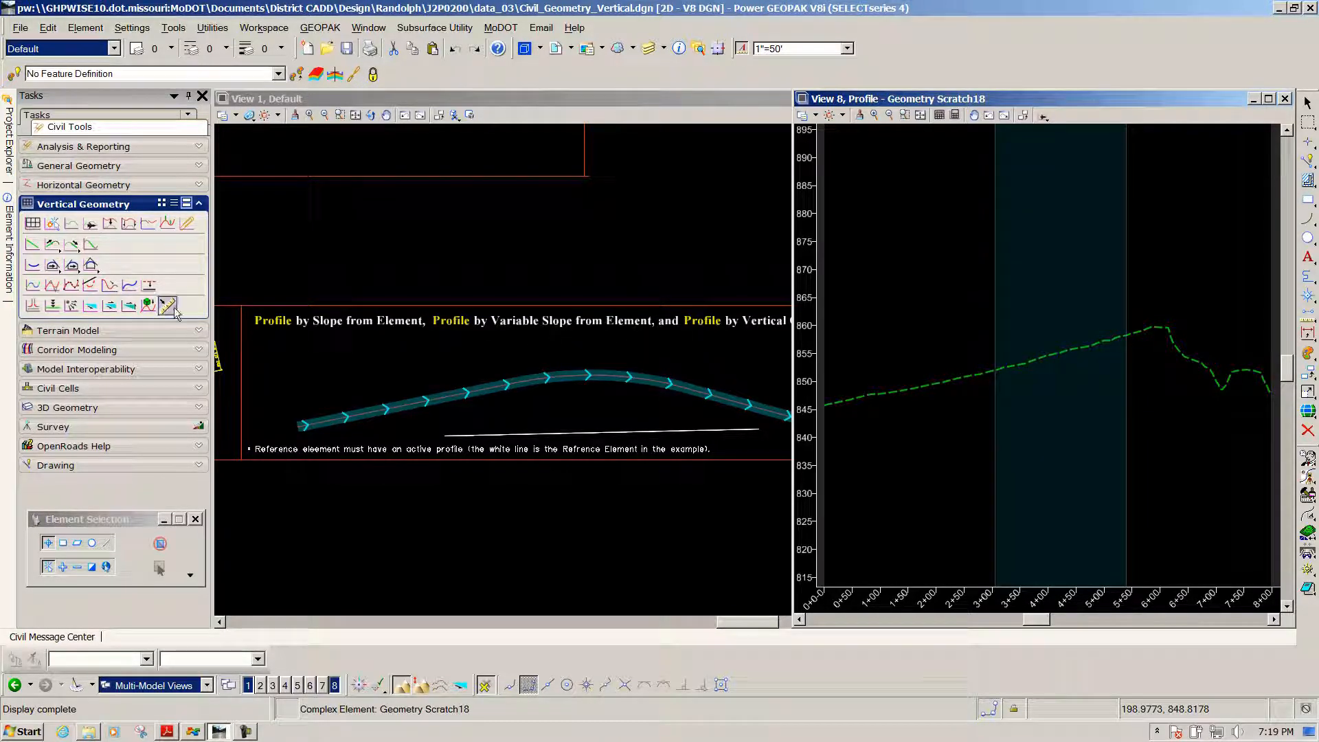
Start a Profile by Slope from Element on the red line, using the white edge-of-pavement line as the reference element.
{"action": "left_click", "coordinate": [91, 306]}
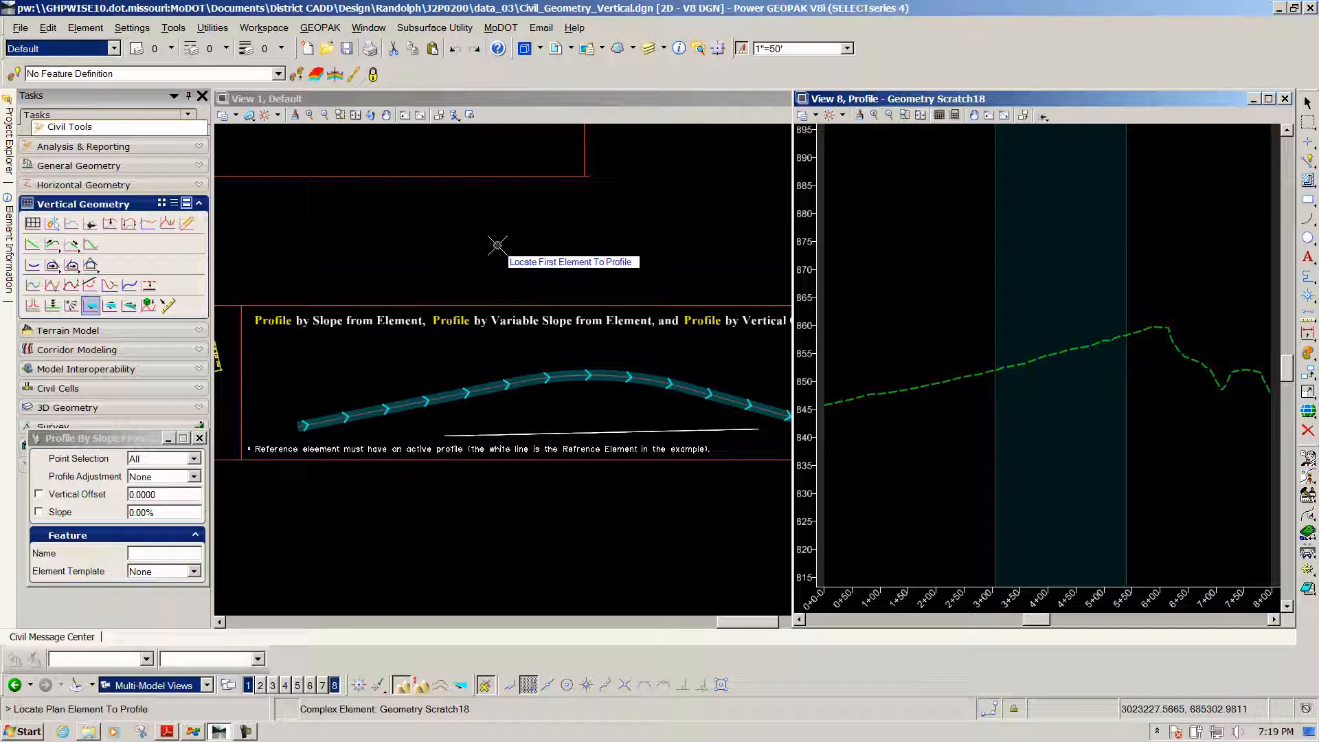
{"action": "left_click", "coordinate": [529, 376]}
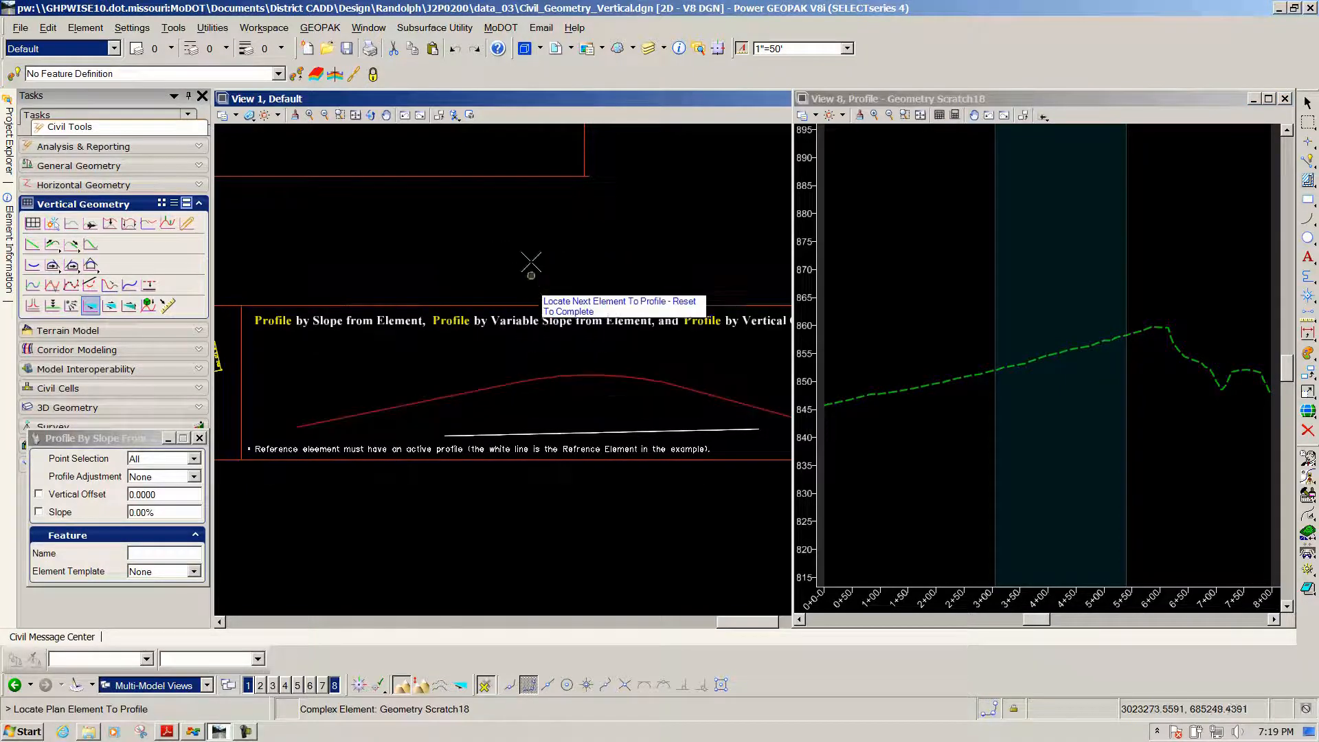
{"action": "right_click", "coordinate": [536, 237]}
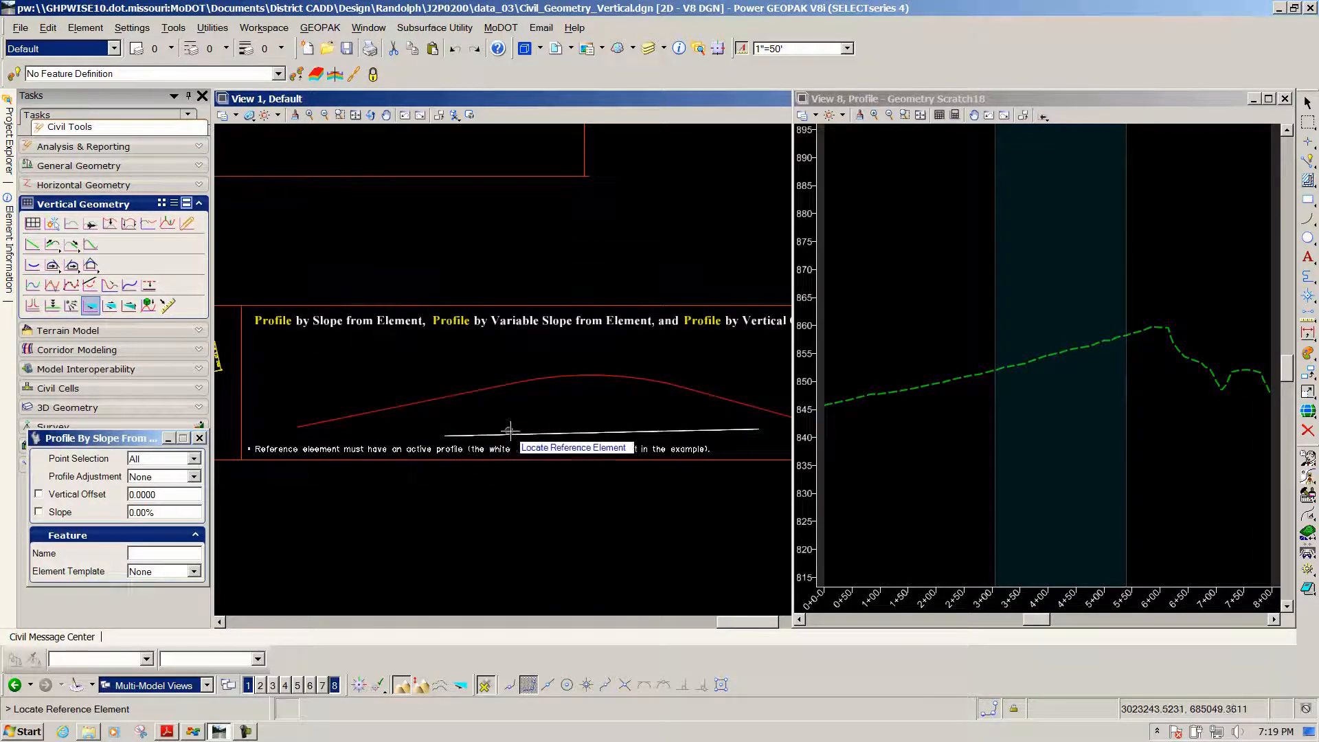
{"action": "mouse_move", "coordinate": [514, 433]}
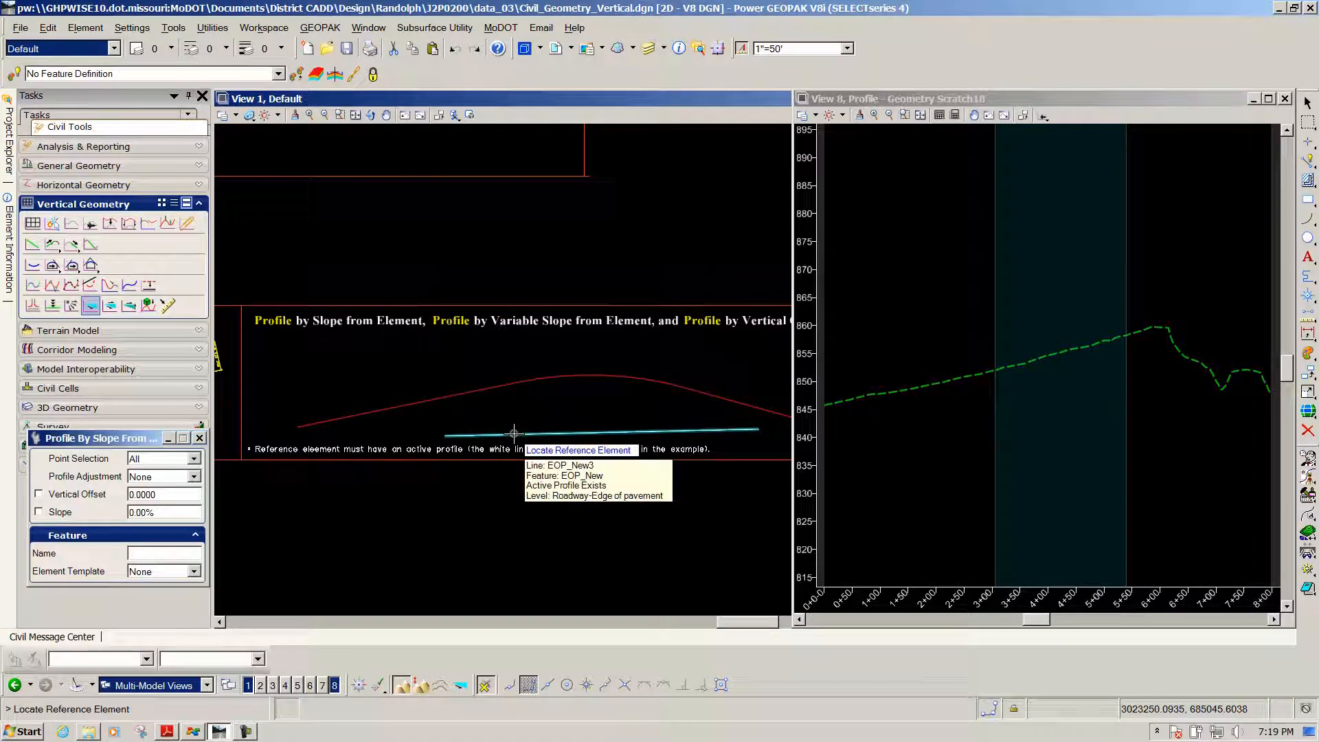
{"action": "left_click", "coordinate": [514, 433]}
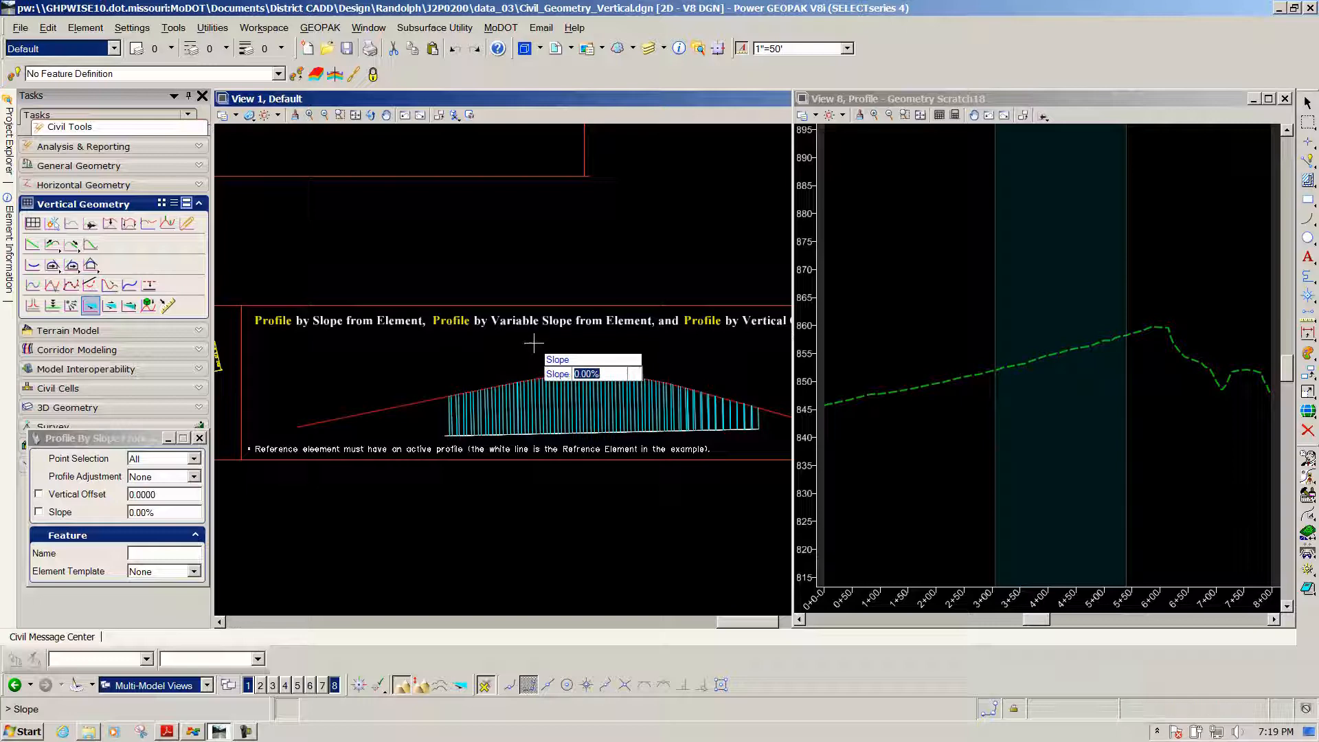
Complete the slope-from-element profile with a 0.00% slope, All point selection, None for profile adjustment and a 0.0000 vertical offset, and leave the command.
{"action": "left_click", "coordinate": [493, 341]}
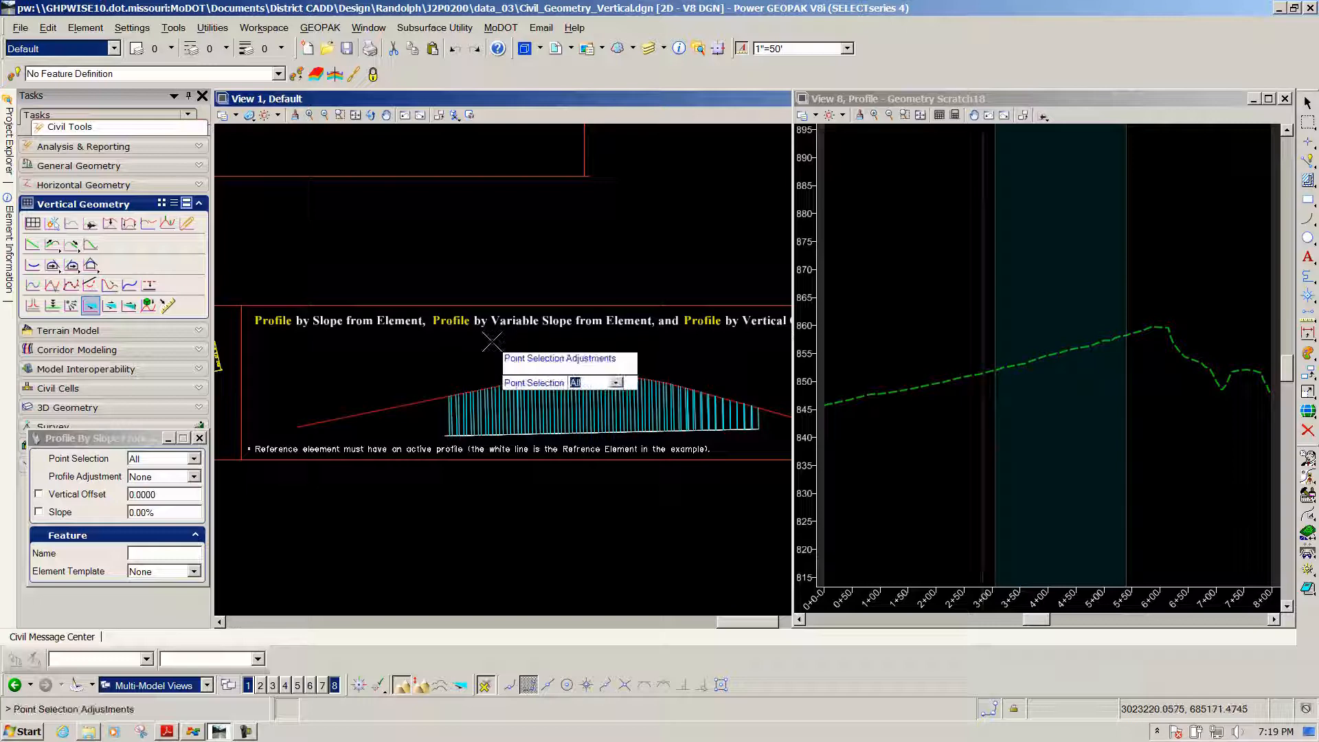
{"action": "left_click", "coordinate": [492, 341]}
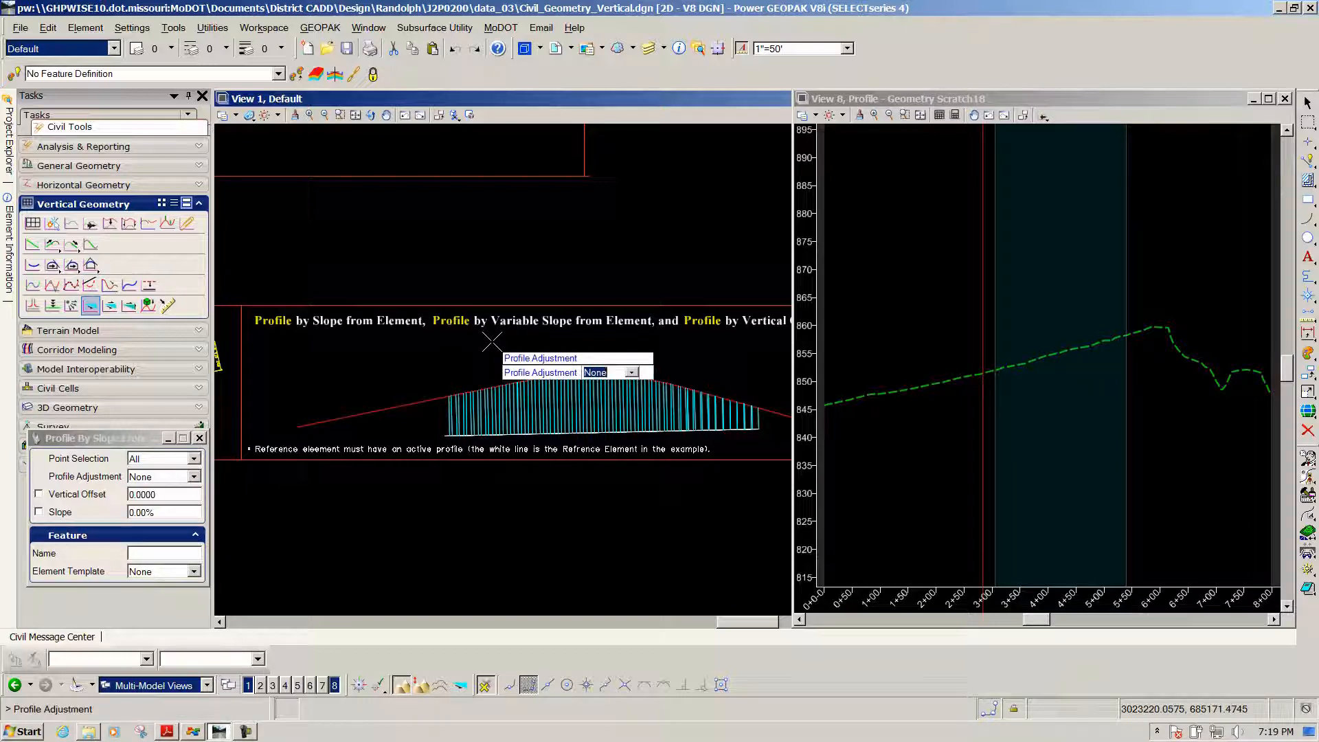
{"action": "left_click", "coordinate": [492, 341]}
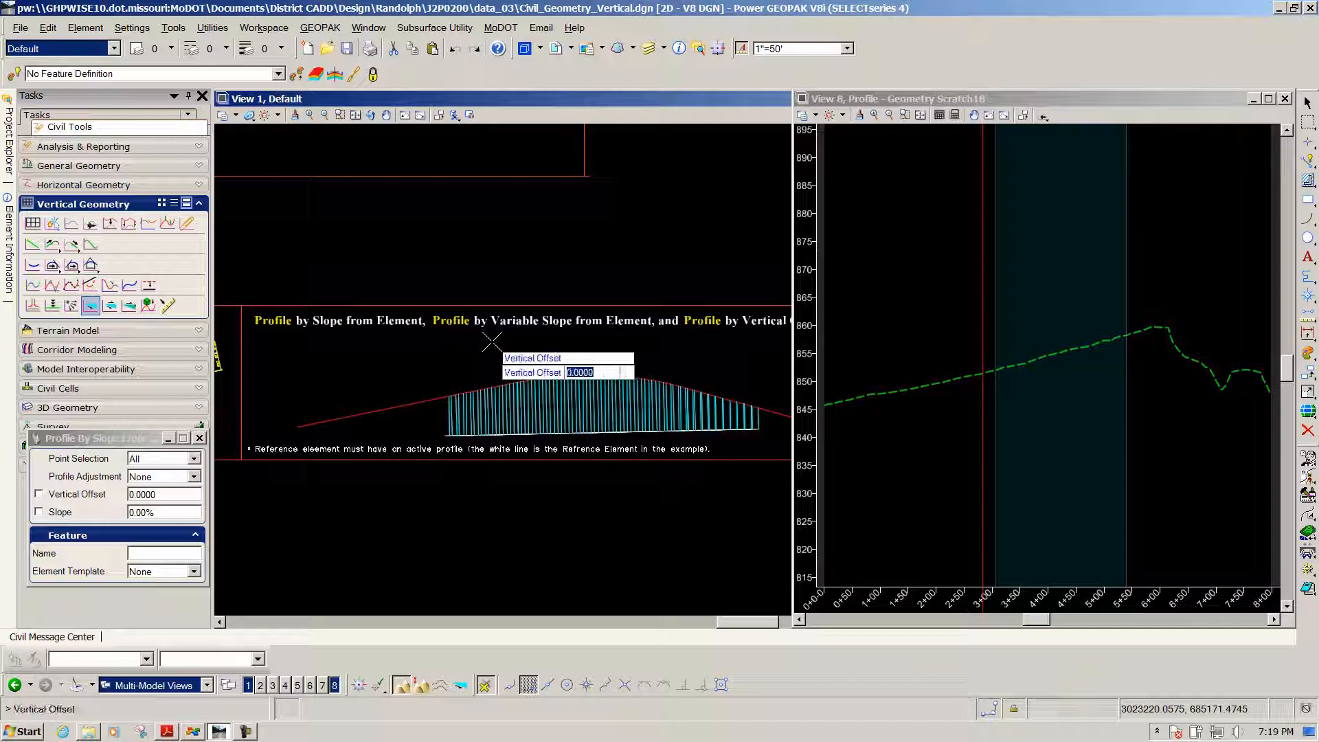
{"action": "left_click", "coordinate": [492, 341]}
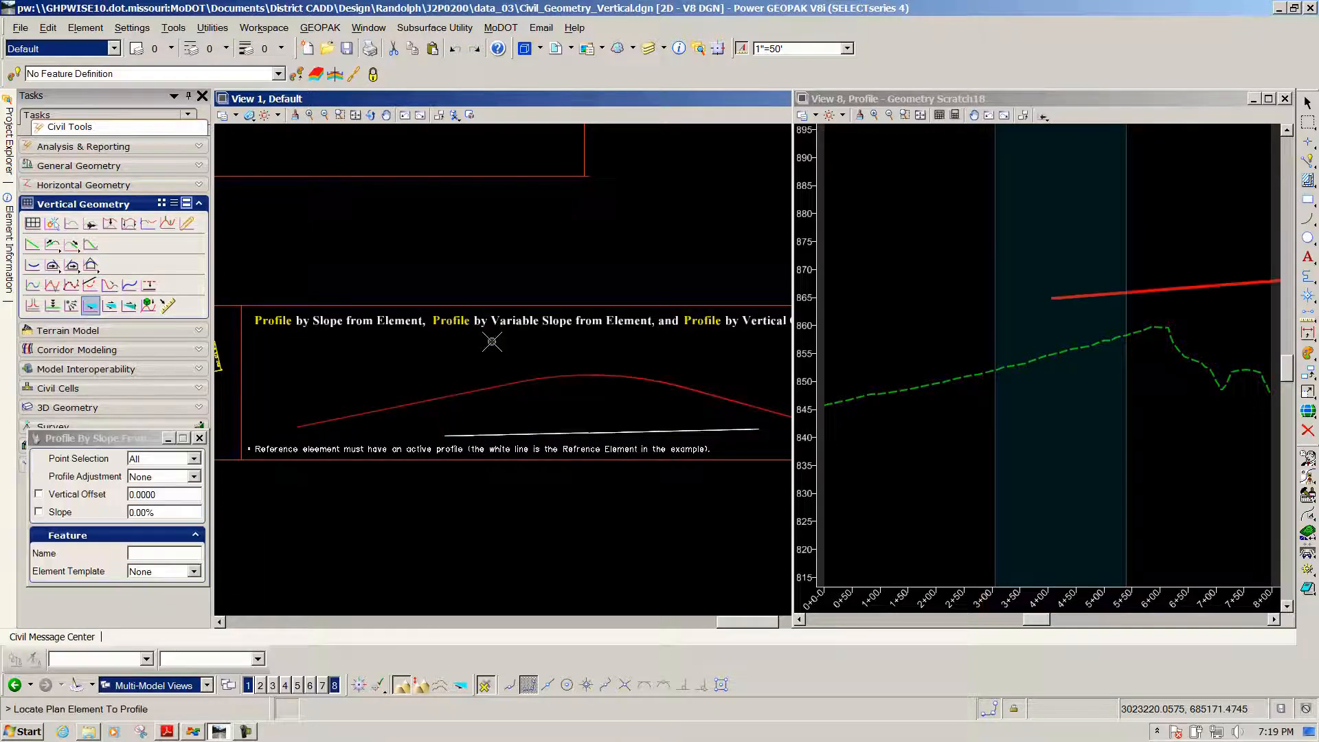
{"action": "scroll", "coordinate": [849, 368], "scroll_direction": "down", "scroll_amount": 2}
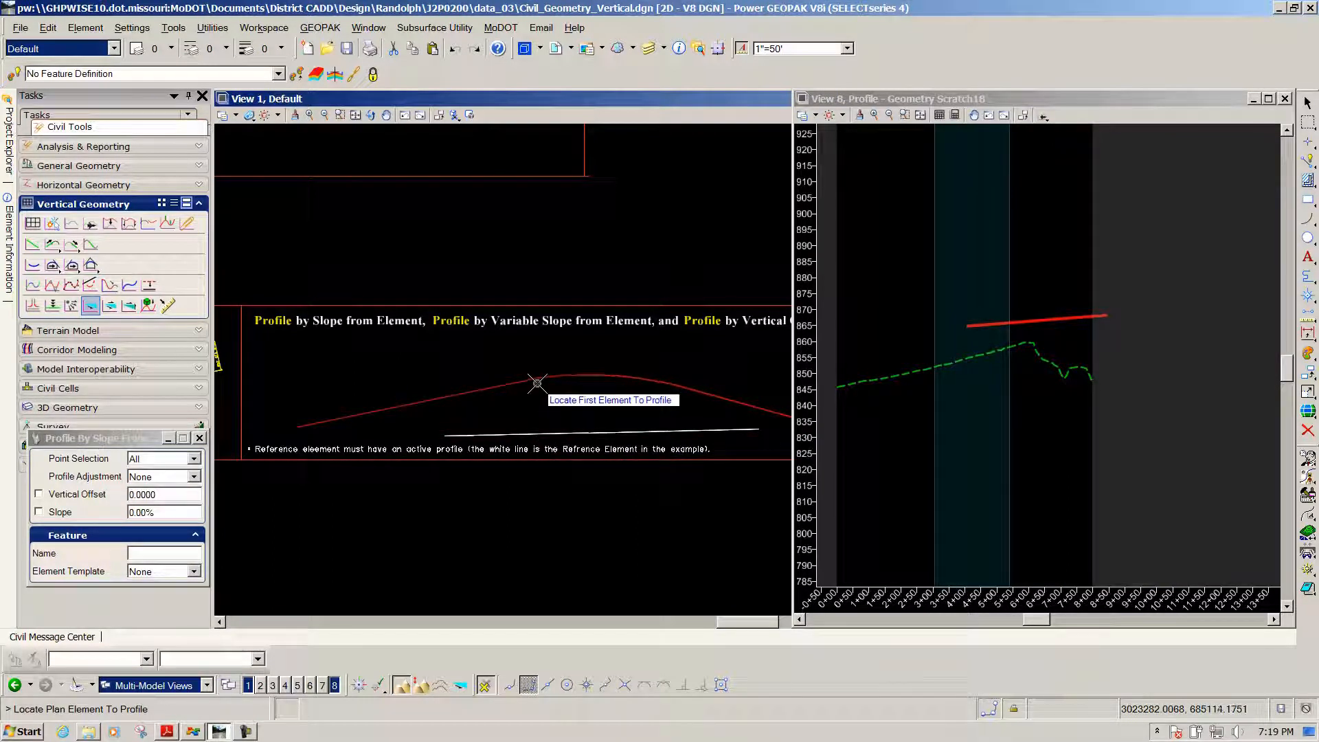
{"action": "scroll", "coordinate": [1081, 310], "scroll_direction": "up", "scroll_amount": 2}
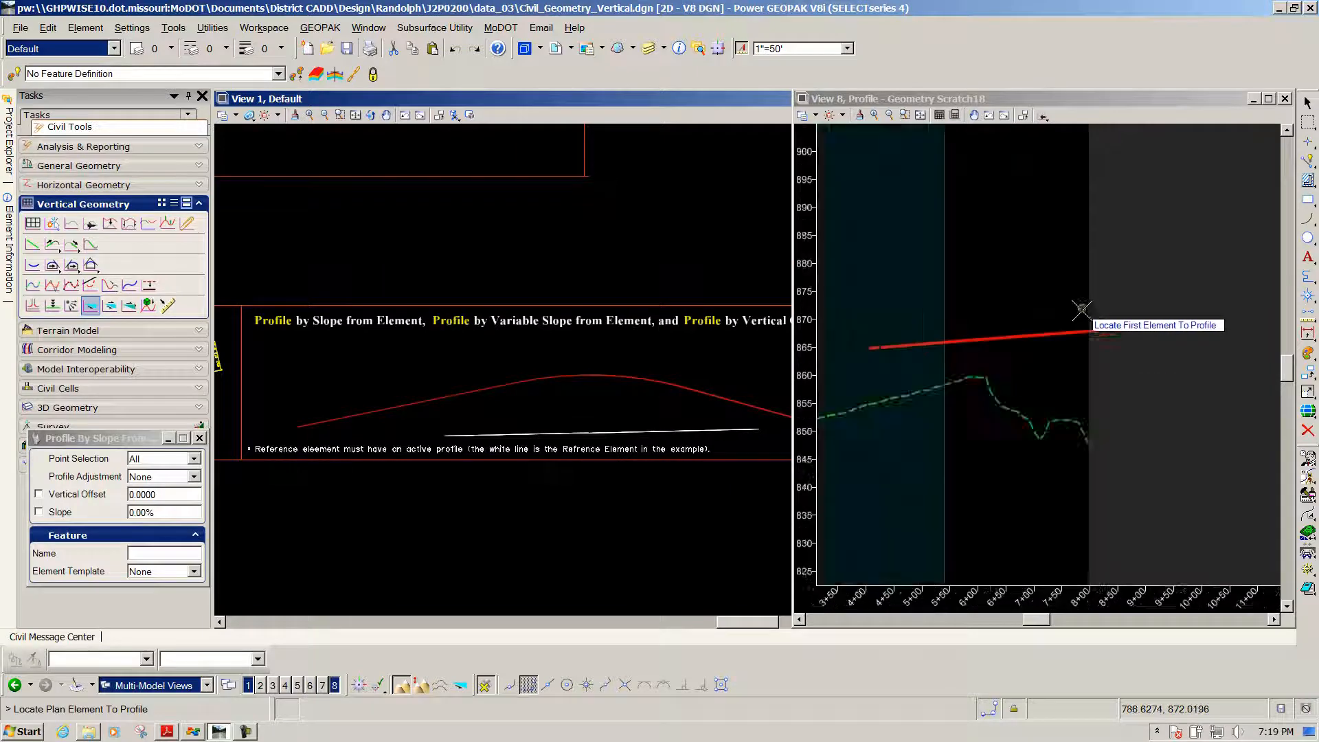
{"action": "scroll", "coordinate": [1082, 310], "scroll_direction": "down", "scroll_amount": 3}
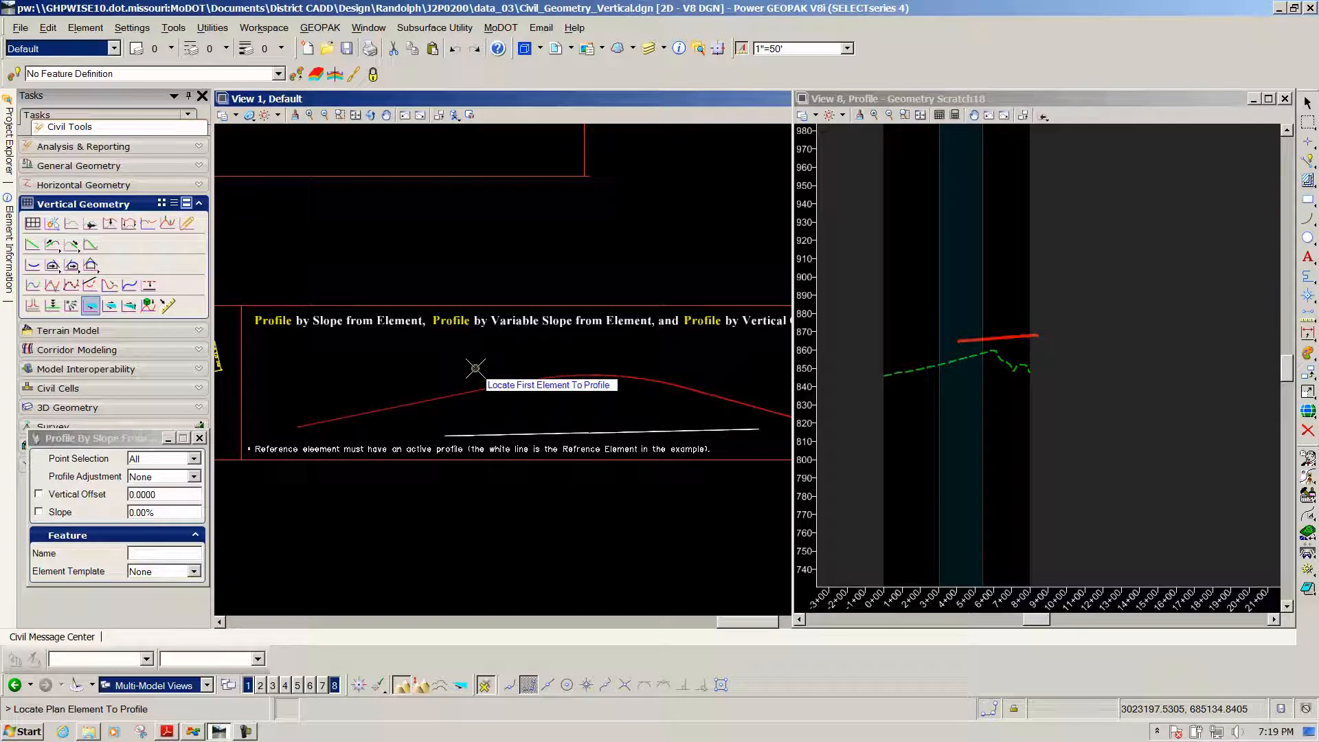
{"action": "key", "text": "Escape"}
Open the profile of the lower white line in the Profile by 3D Element example in View 8.
{"action": "scroll", "coordinate": [575, 364], "scroll_direction": "down", "scroll_amount": 2}
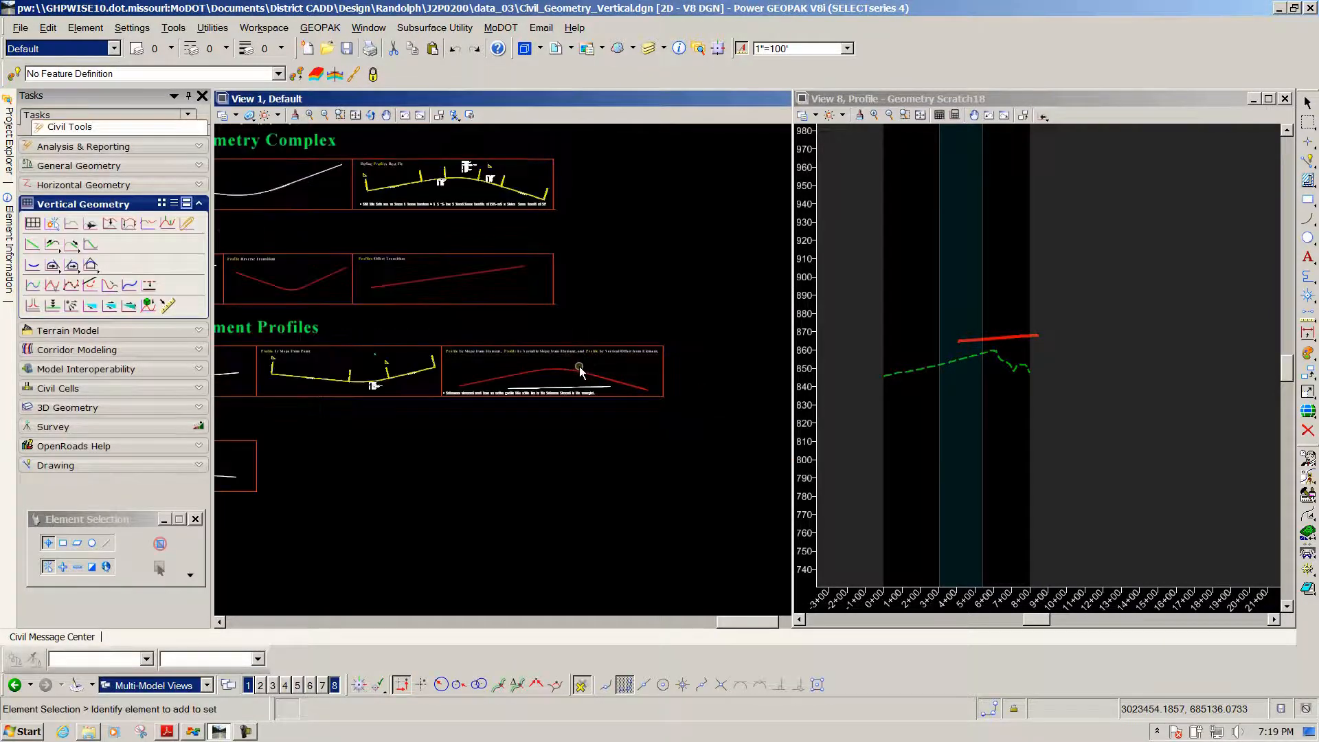
{"action": "scroll", "coordinate": [580, 371], "scroll_direction": "down", "scroll_amount": 2}
{"action": "scroll", "coordinate": [446, 402], "scroll_direction": "up", "scroll_amount": 5}
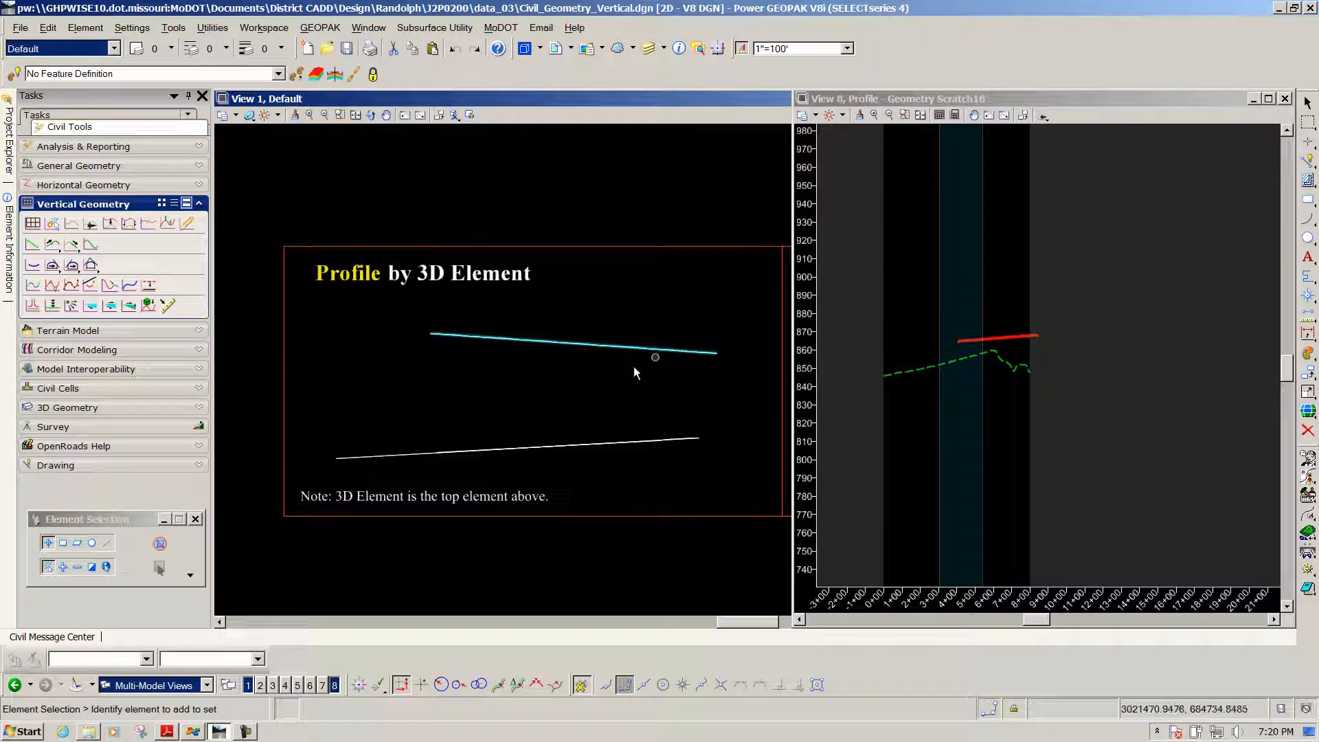
{"action": "left_click", "coordinate": [433, 453]}
{"action": "left_click", "coordinate": [467, 444]}
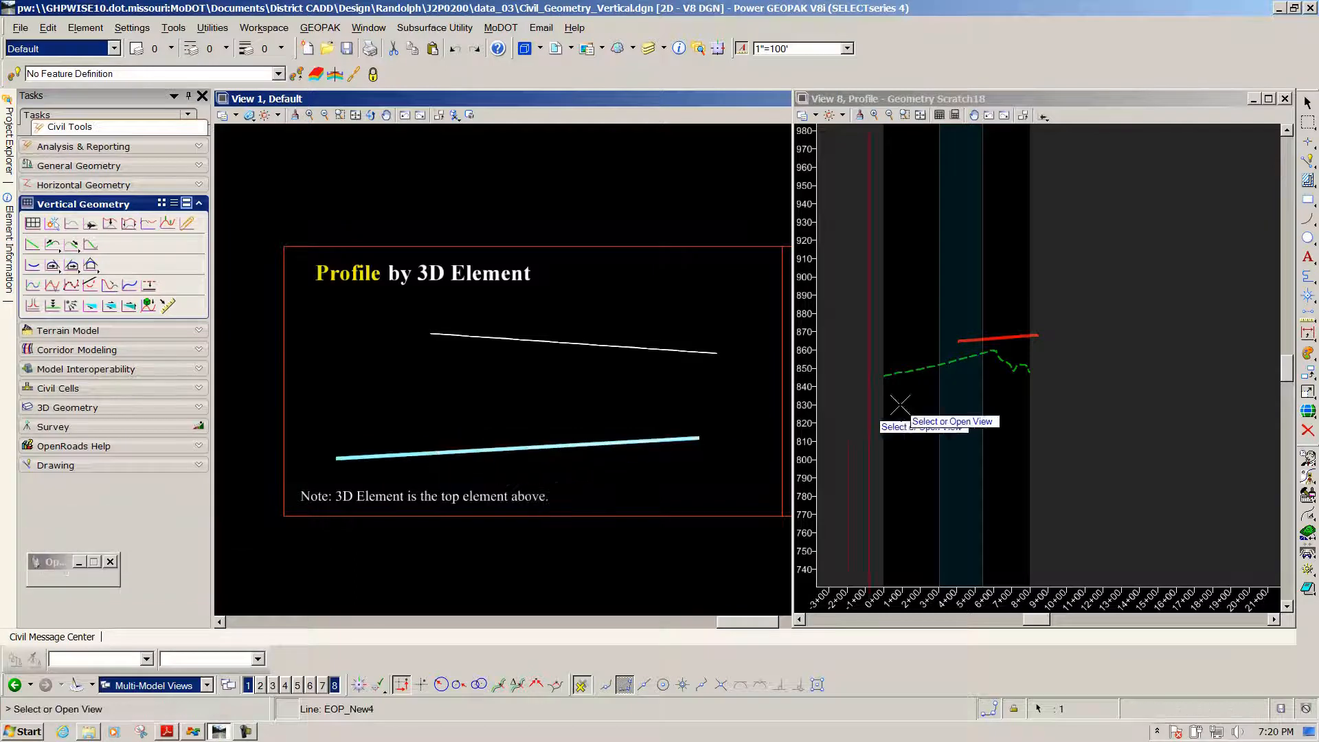
{"action": "left_click", "coordinate": [969, 375]}
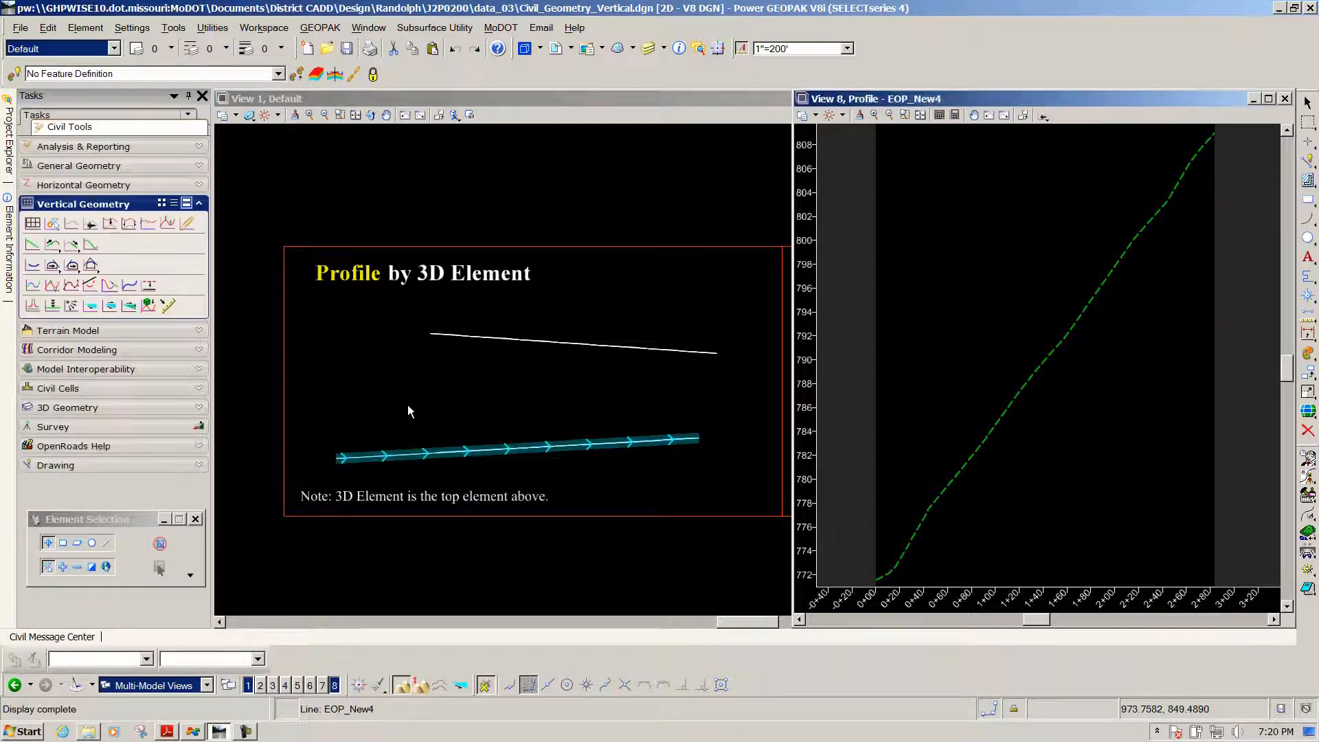
Create a Profile by 3D Element on the lower line, using the upper line as the defining 3D element, and leave the command.
{"action": "left_click", "coordinate": [148, 307]}
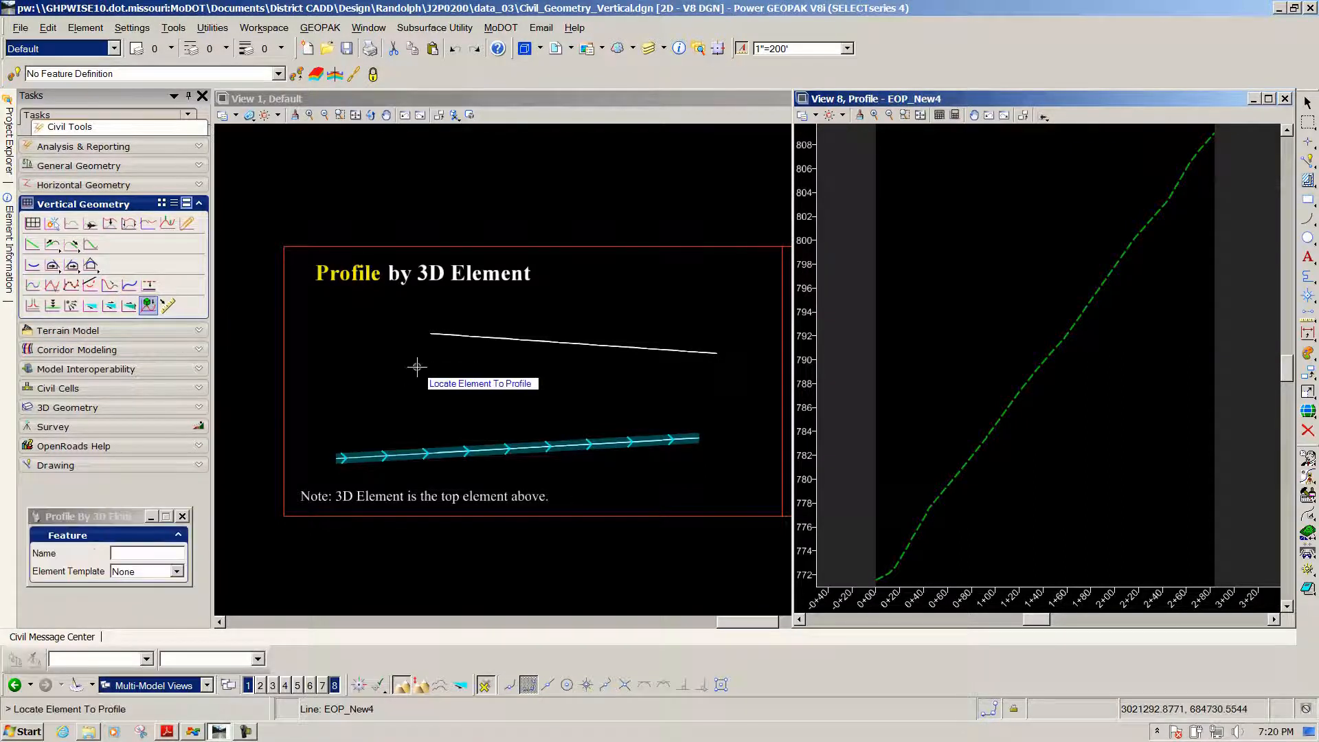
{"action": "left_click", "coordinate": [494, 449]}
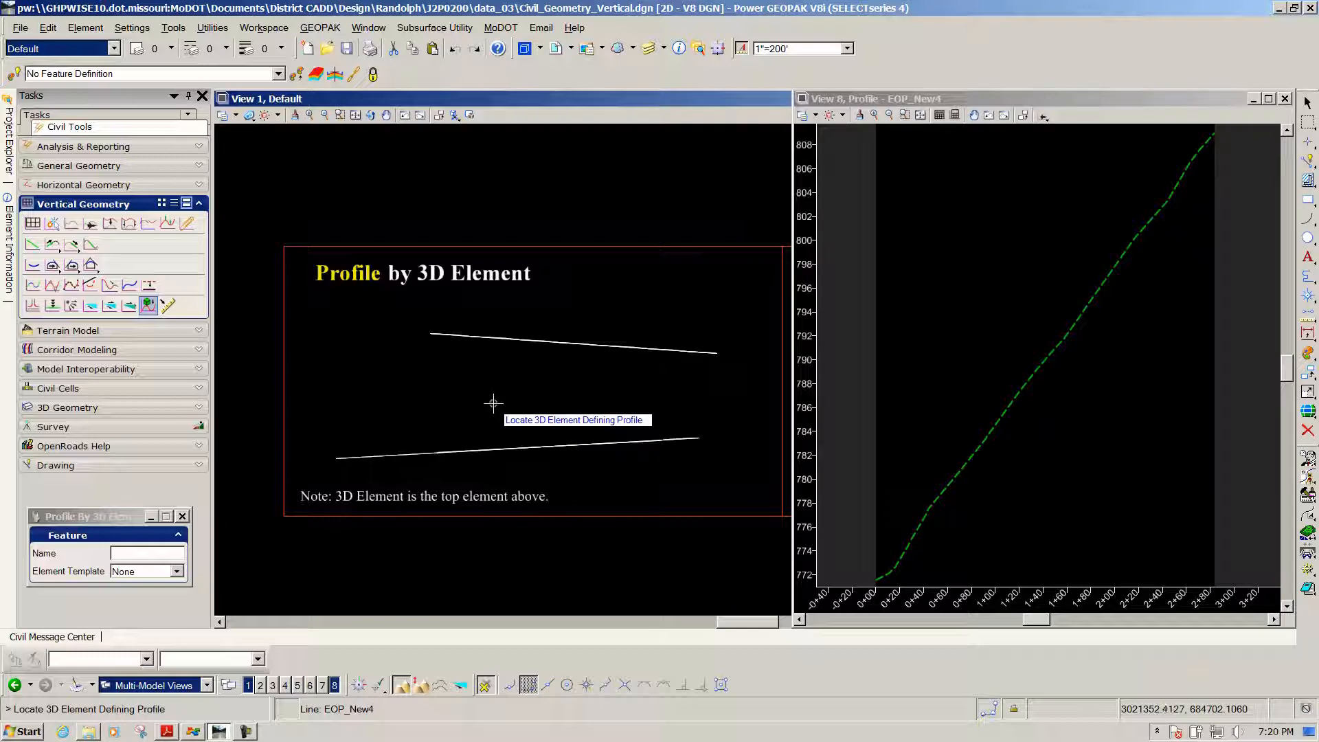
{"action": "left_click", "coordinate": [556, 341]}
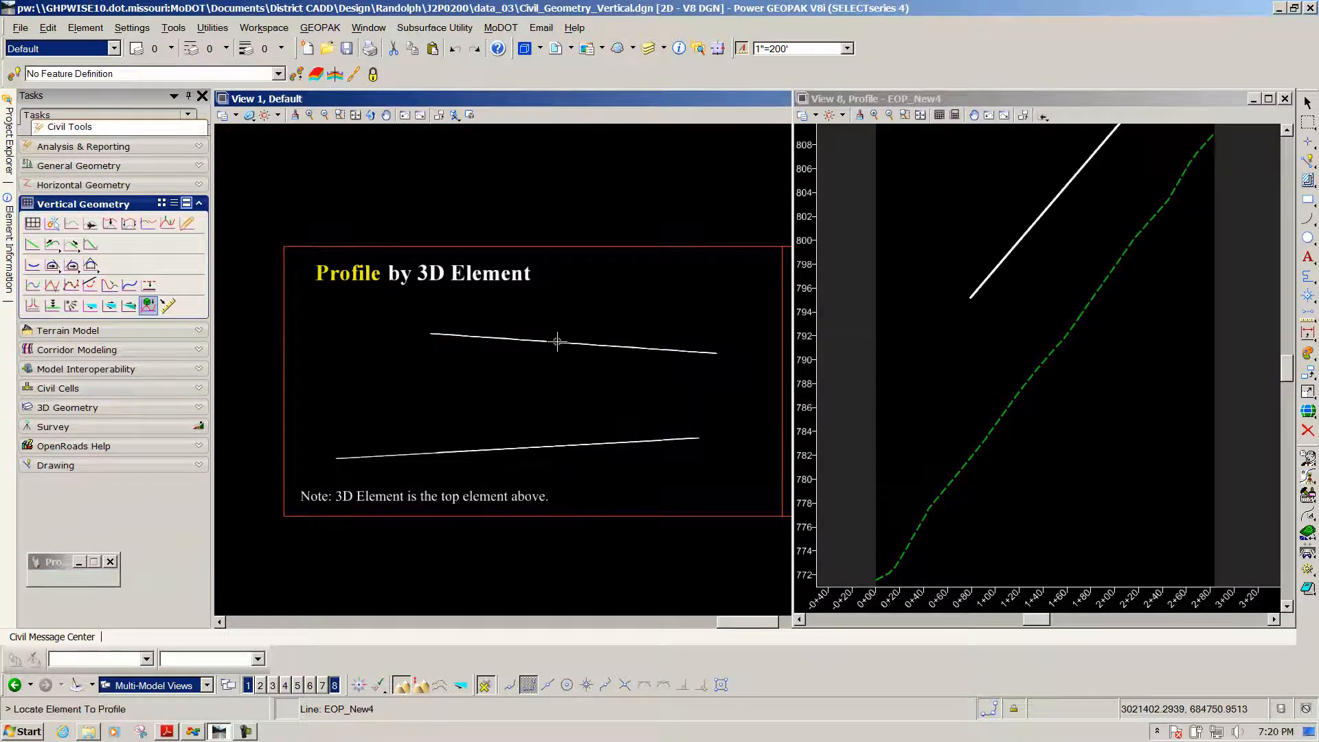
{"action": "scroll", "coordinate": [899, 406], "scroll_direction": "down", "scroll_amount": 5}
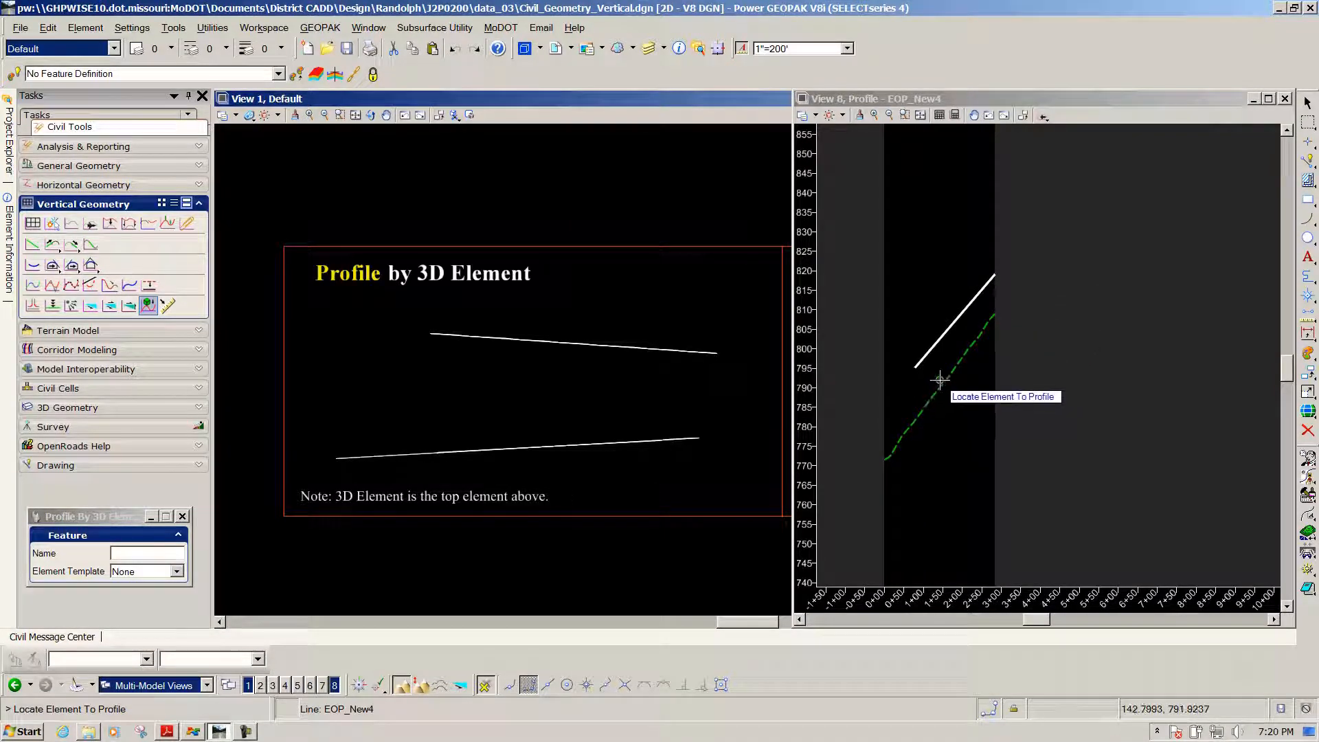
{"action": "right_click", "coordinate": [887, 382]}
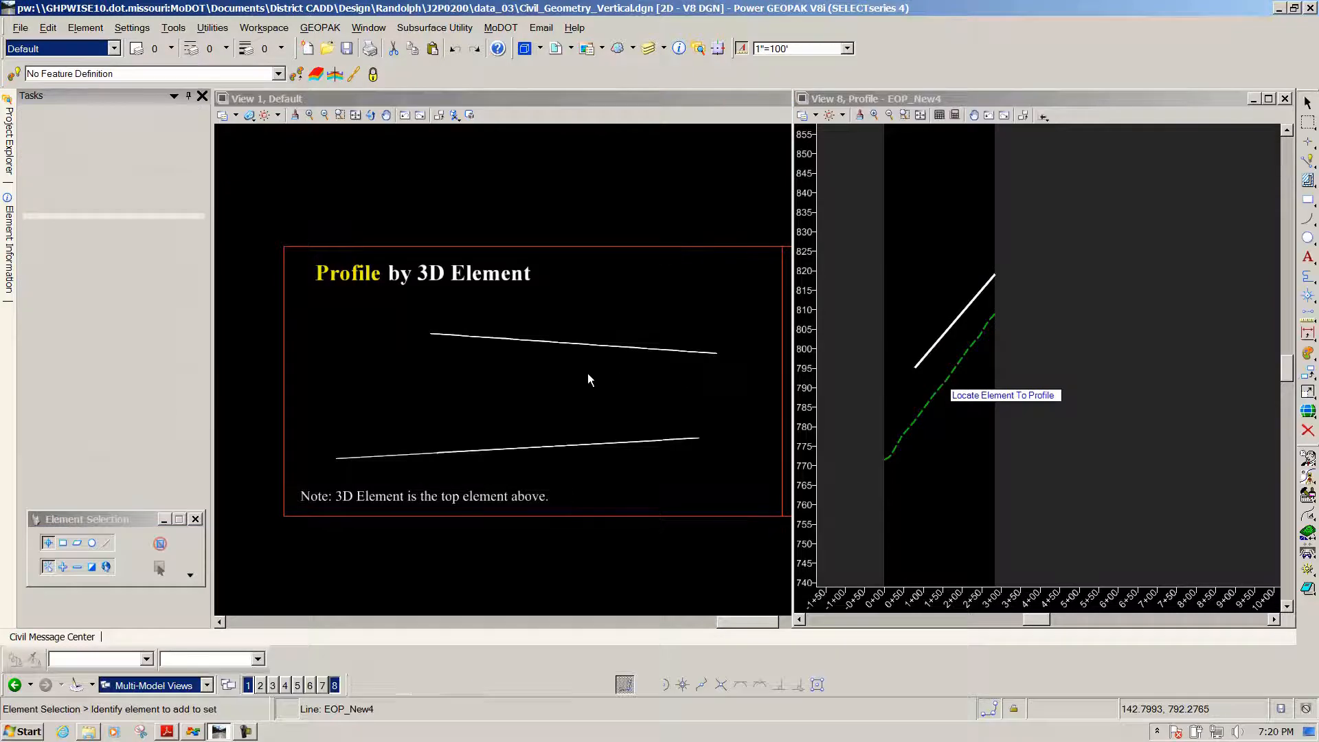
Open the profile of the white line in the Create a Civil Ruled Feature example in View 8.
{"action": "scroll", "coordinate": [536, 368], "scroll_direction": "down", "scroll_amount": 7}
{"action": "scroll", "coordinate": [584, 368], "scroll_direction": "up", "scroll_amount": 8}
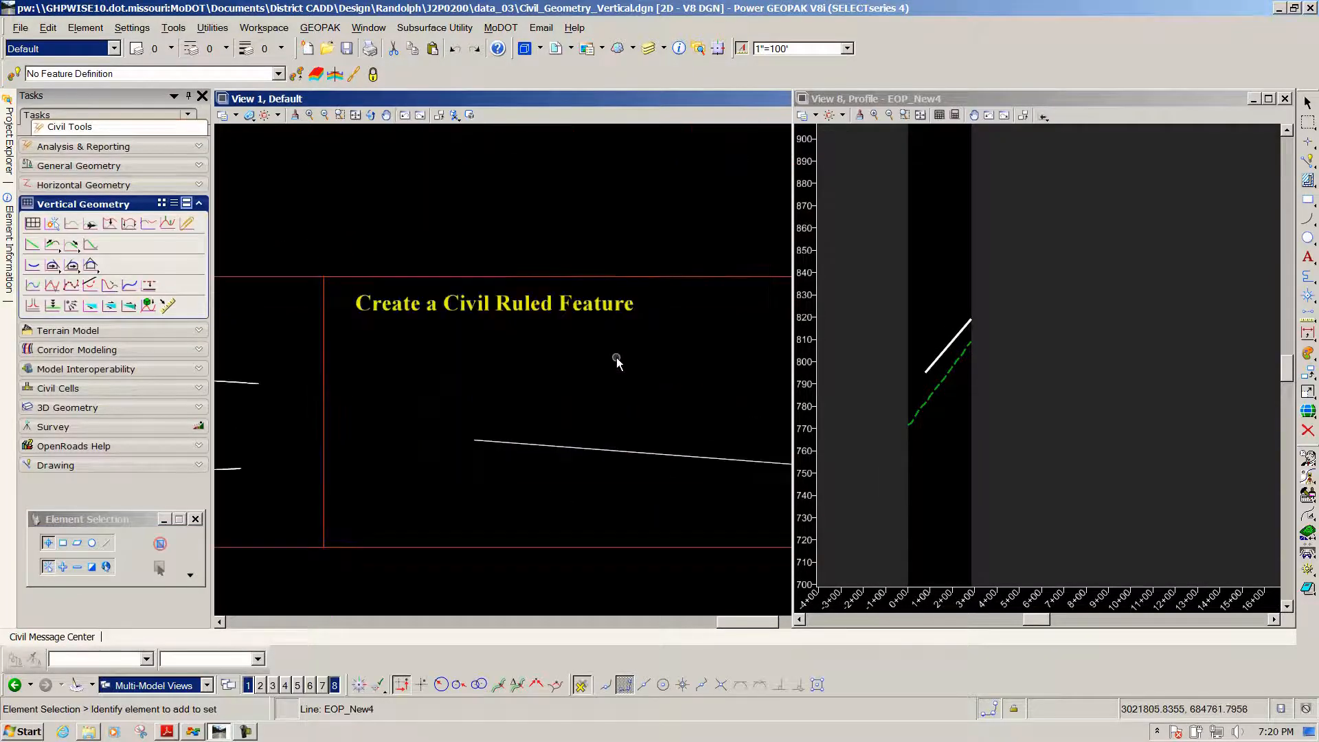
{"action": "scroll", "coordinate": [536, 358], "scroll_direction": "down", "scroll_amount": 4}
{"action": "scroll", "coordinate": [666, 380], "scroll_direction": "up", "scroll_amount": 2}
{"action": "scroll", "coordinate": [453, 358], "scroll_direction": "down", "scroll_amount": 2}
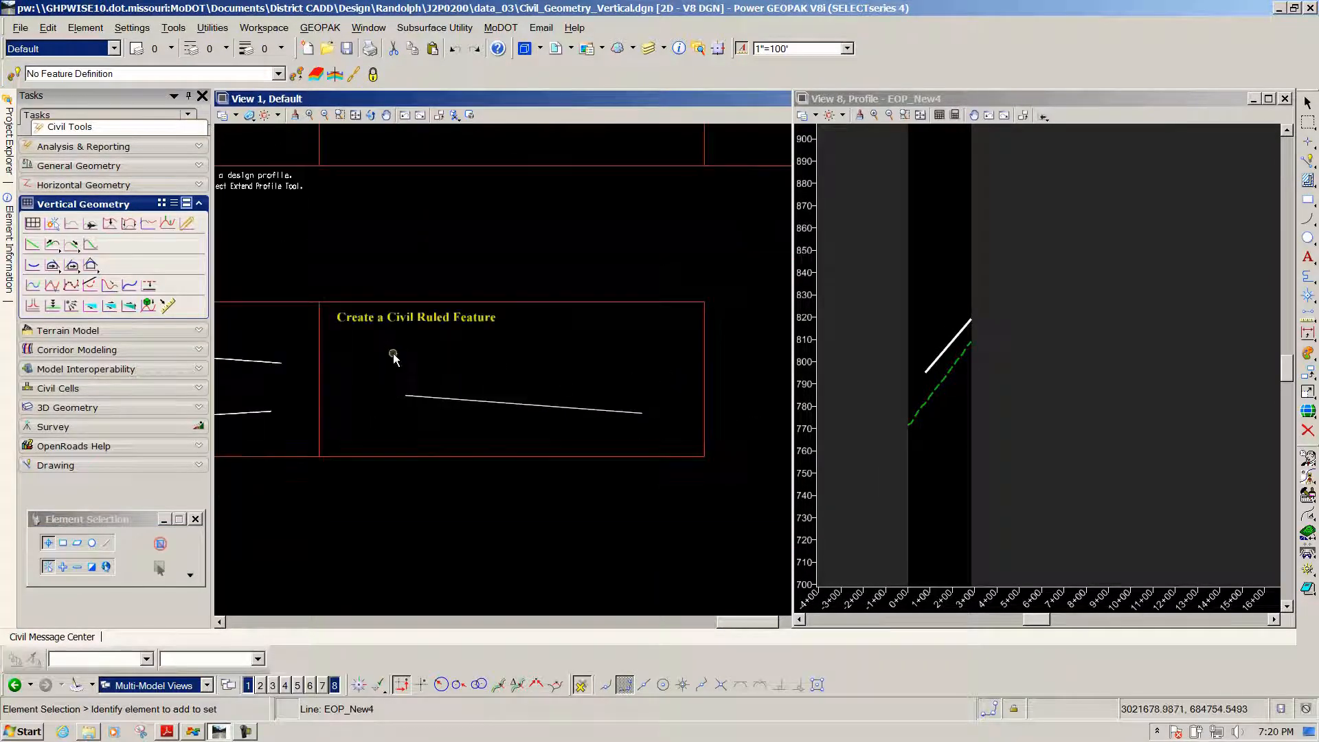
{"action": "scroll", "coordinate": [566, 377], "scroll_direction": "up", "scroll_amount": 2}
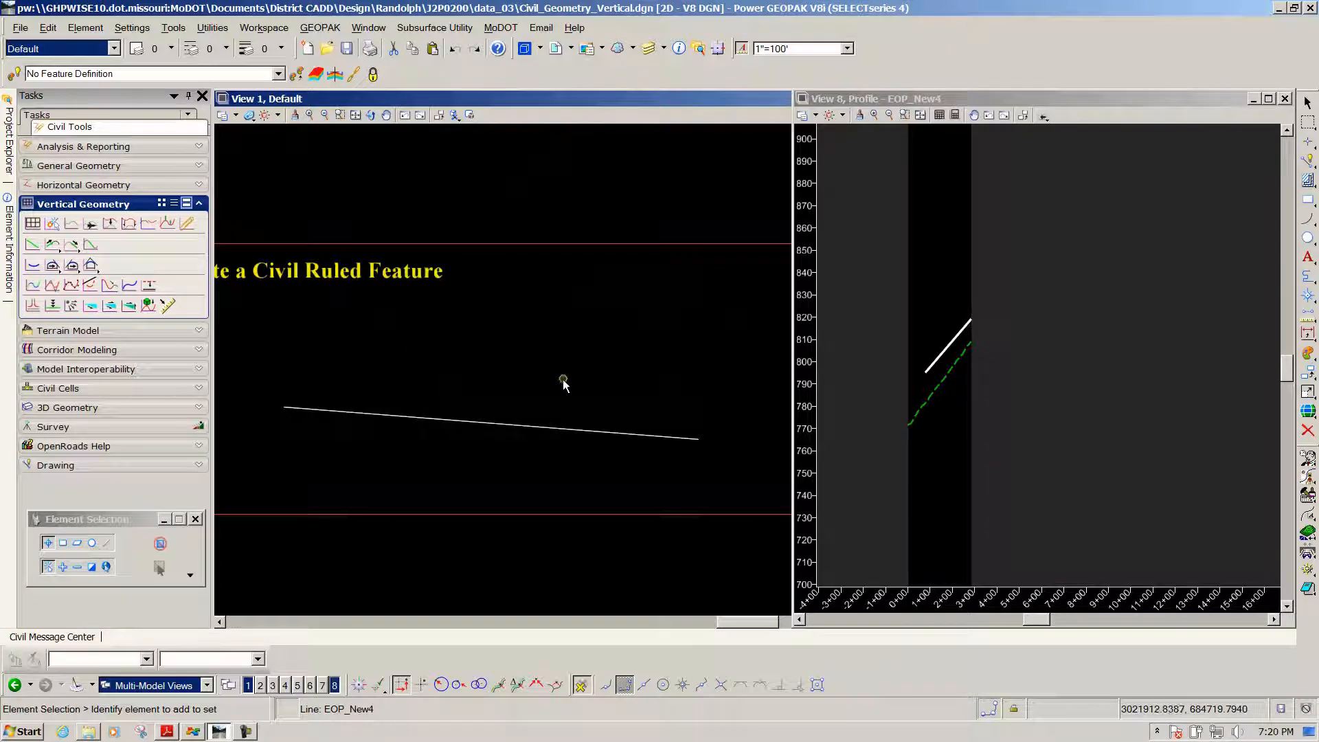
{"action": "left_click", "coordinate": [555, 432]}
{"action": "left_click", "coordinate": [589, 420]}
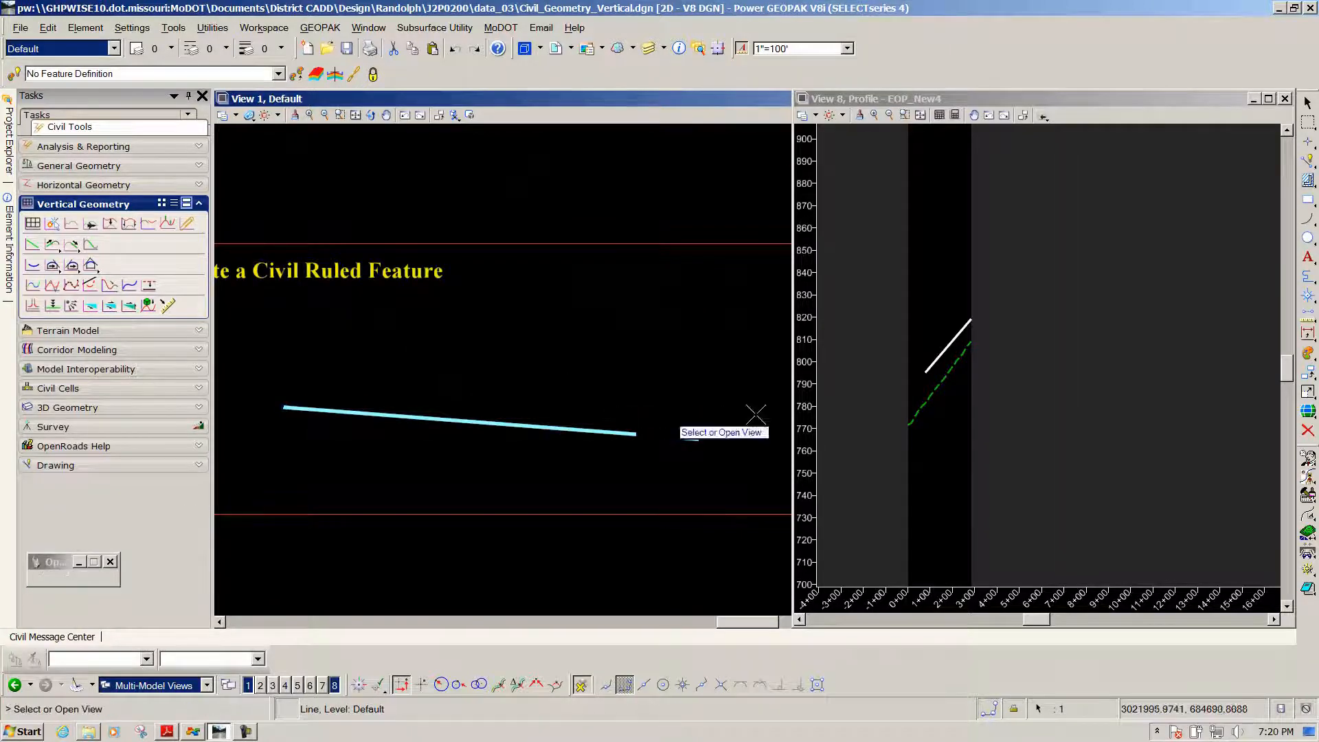
{"action": "left_click", "coordinate": [1086, 361]}
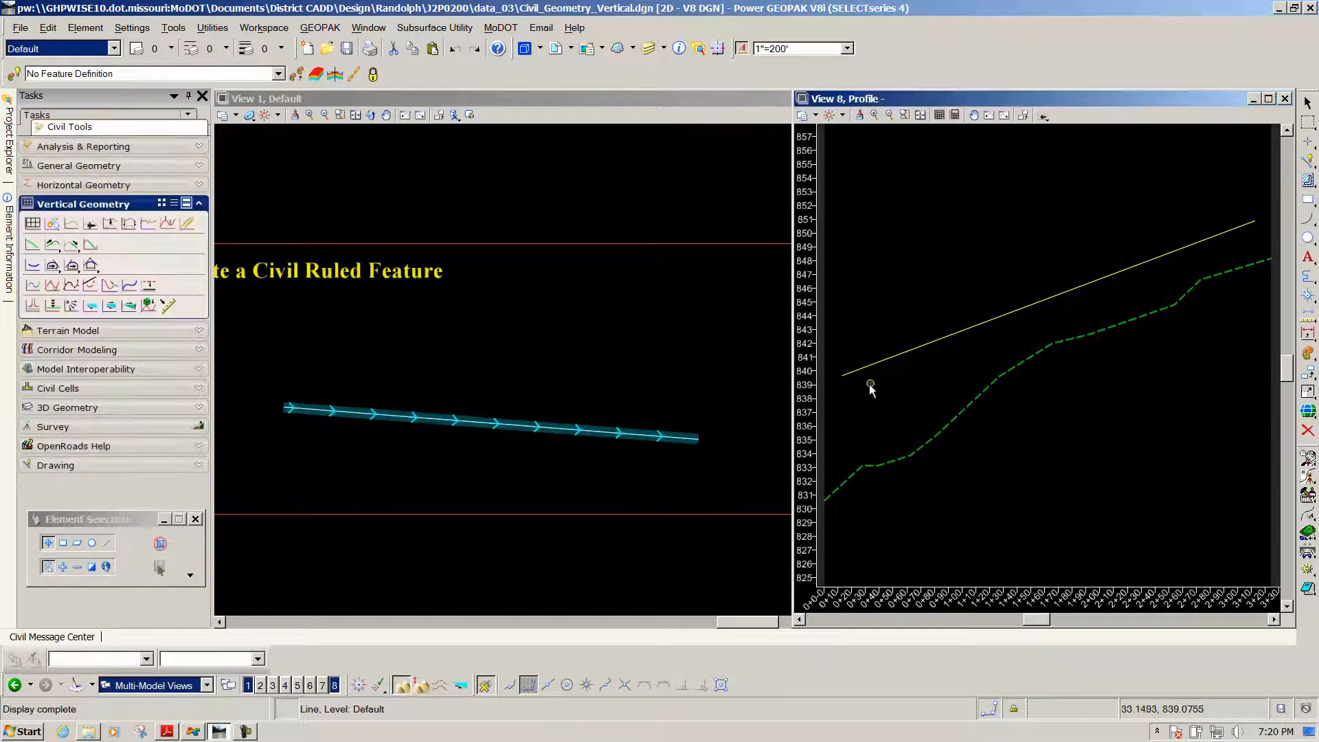
Convert the plain yellow profile line in View 8 into a civil ruled feature with No Feature Definition.
{"action": "left_click", "coordinate": [894, 358]}
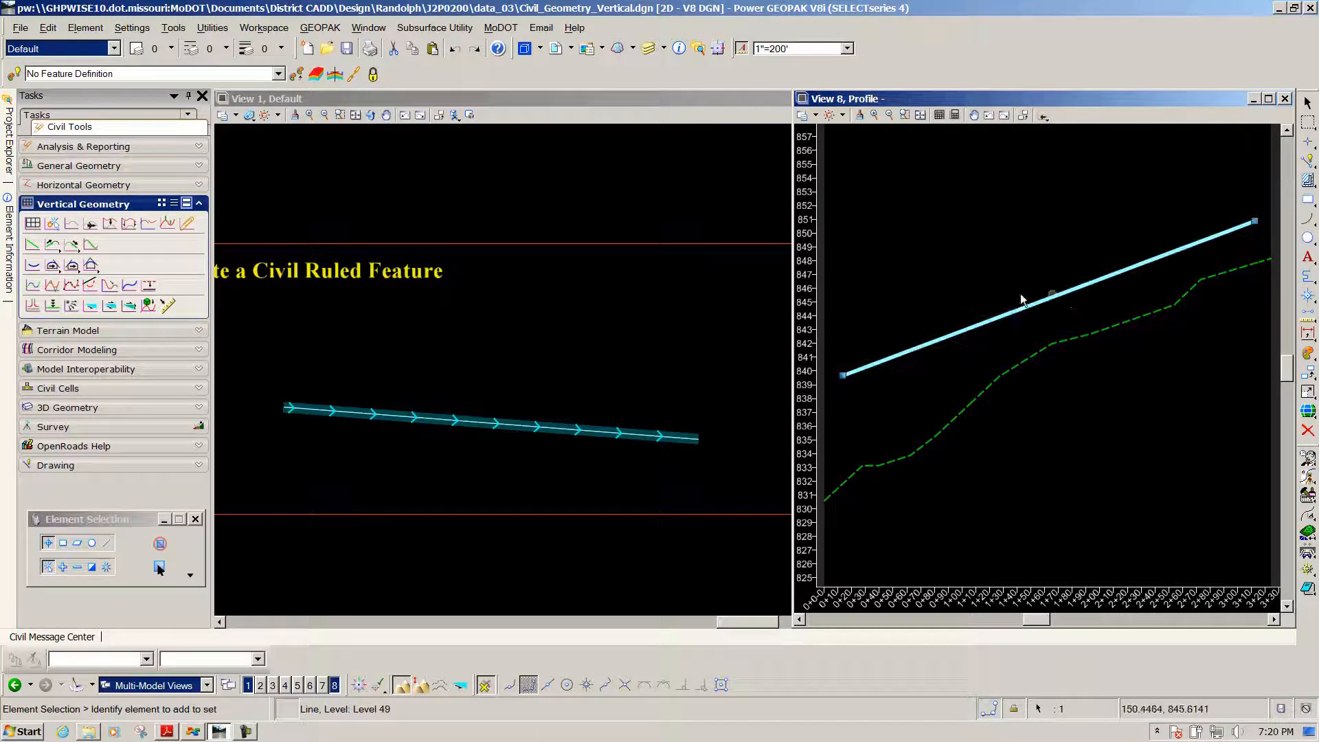
{"action": "left_click", "coordinate": [890, 280]}
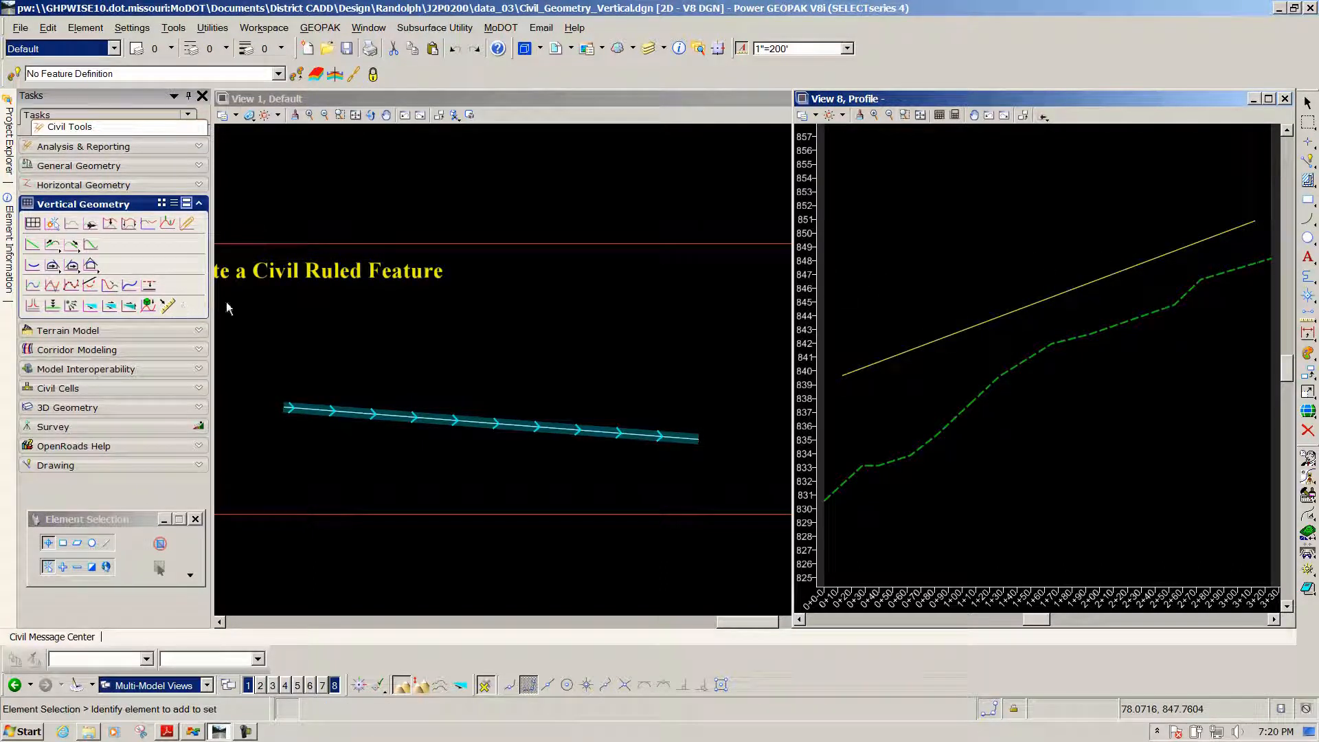
{"action": "left_click", "coordinate": [167, 306]}
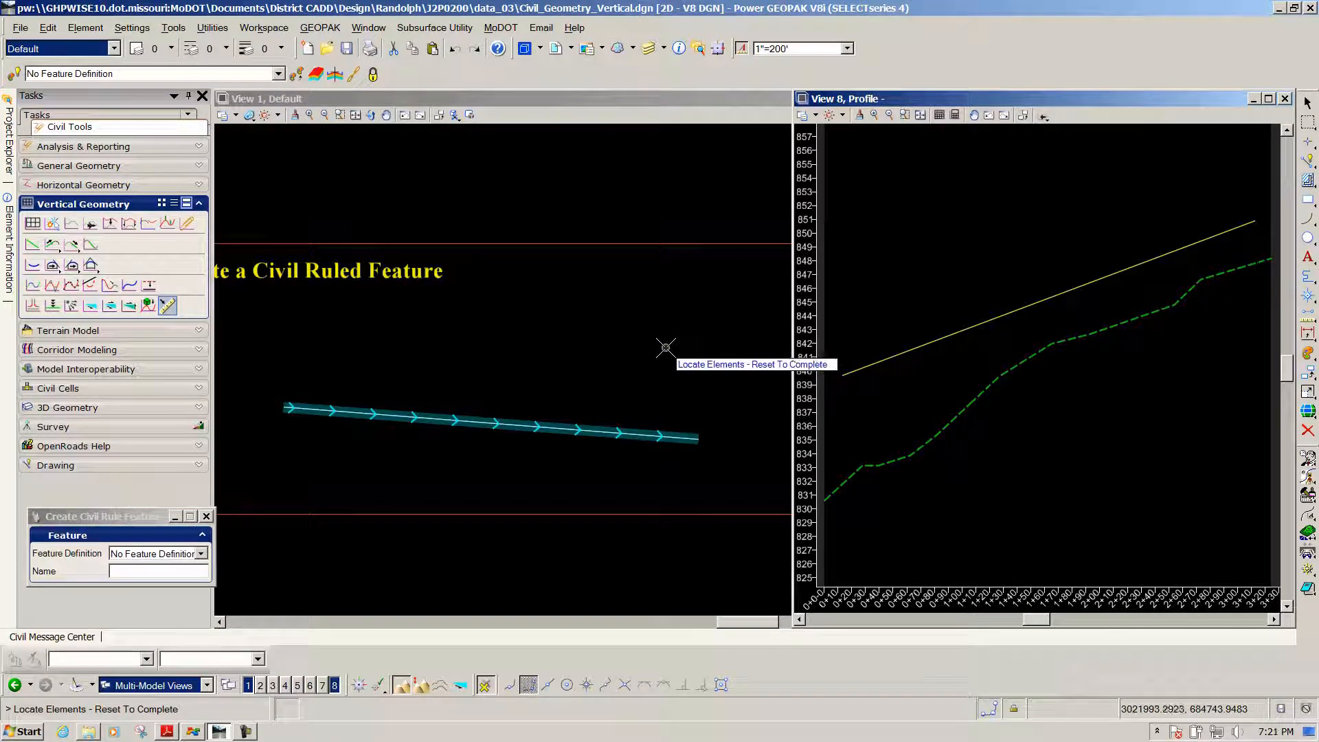
{"action": "left_click", "coordinate": [1062, 294]}
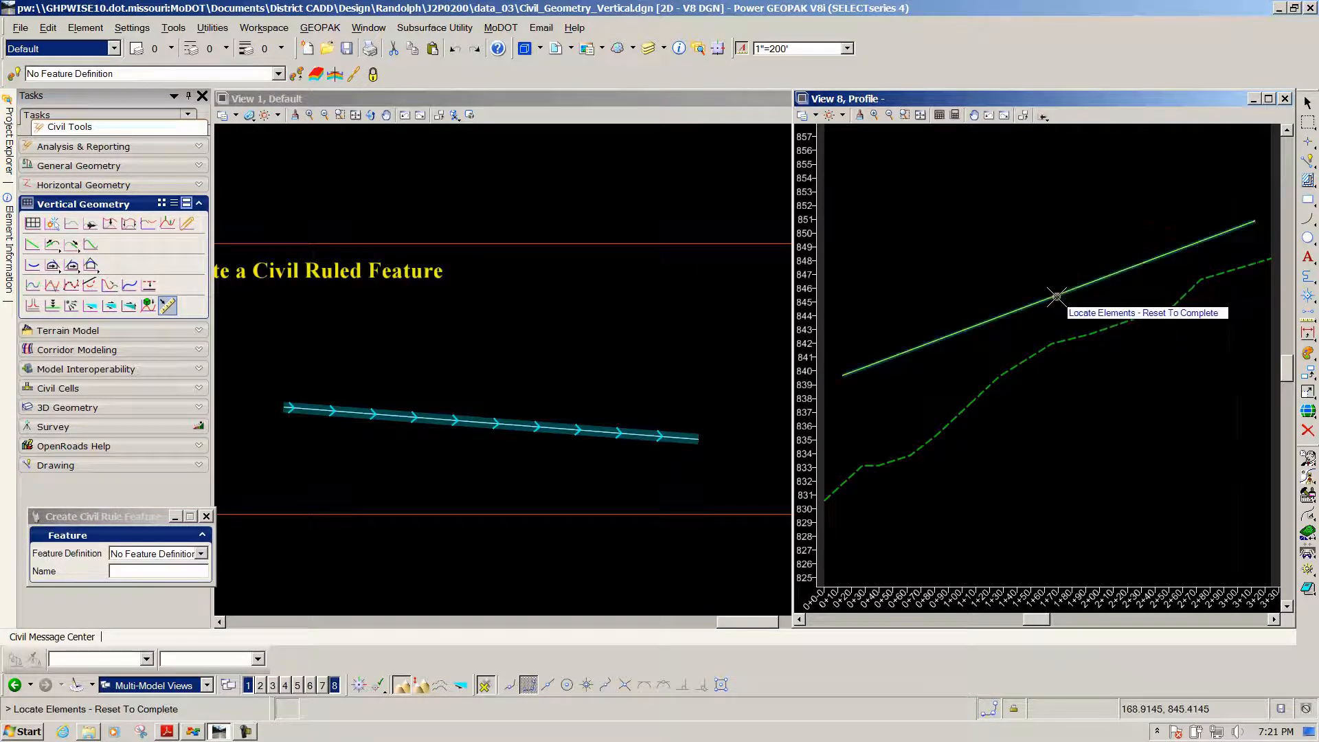
{"action": "right_click", "coordinate": [1039, 234]}
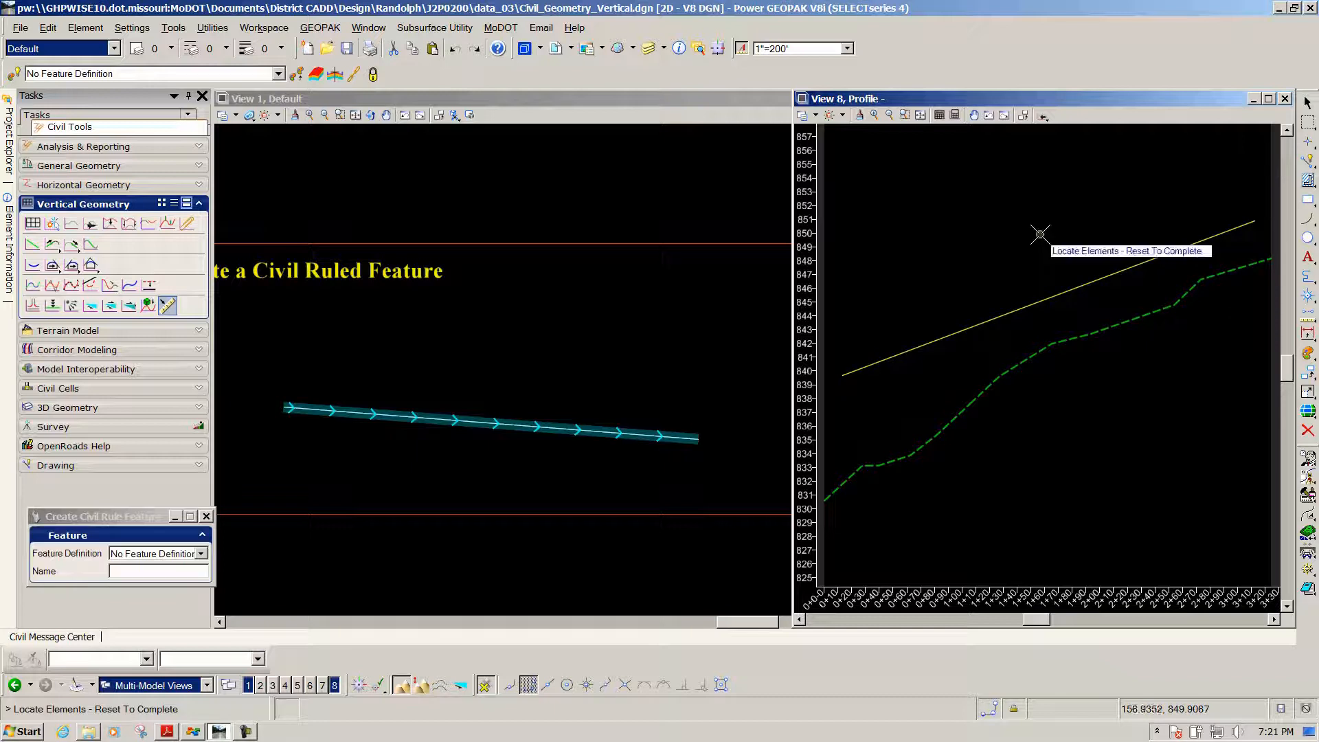
{"action": "right_click", "coordinate": [1038, 234]}
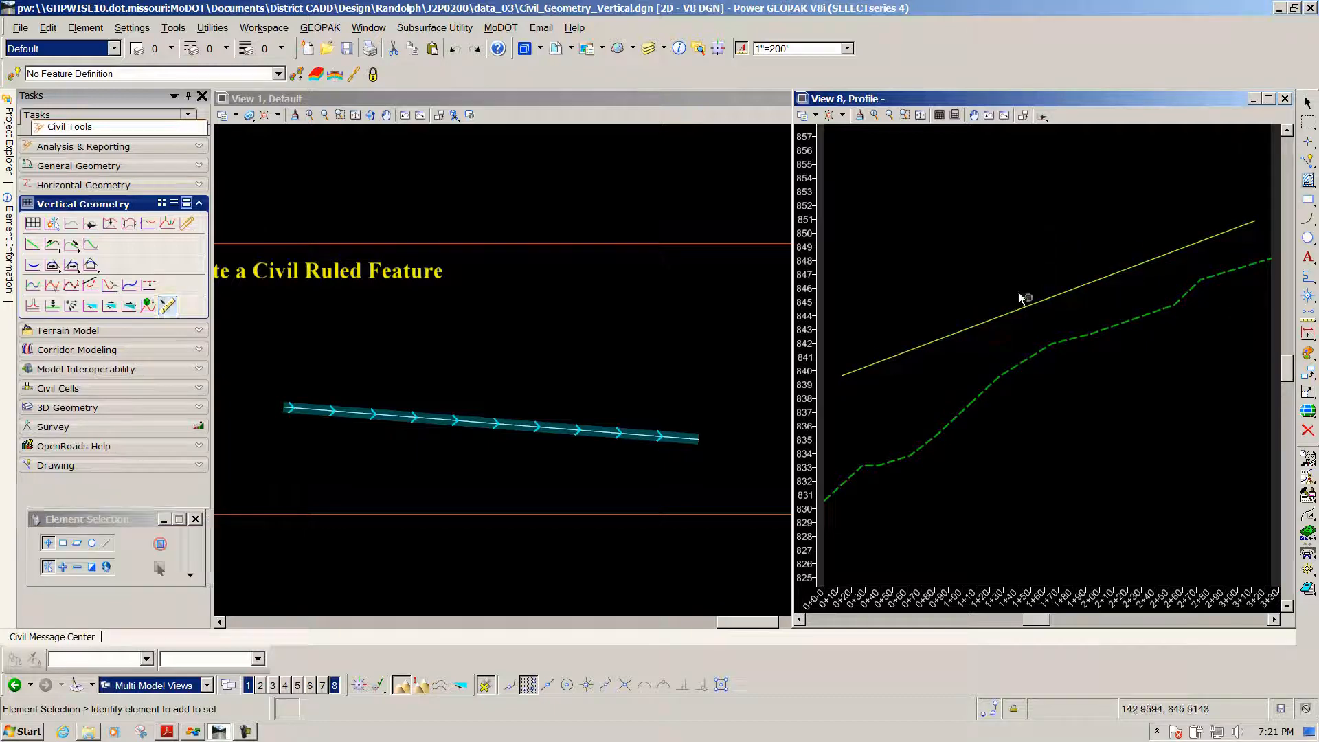
Select the ruled profile line to inspect its civil manipulators, and look over the Vertical Geometry example groups.
{"action": "left_click", "coordinate": [1028, 307]}
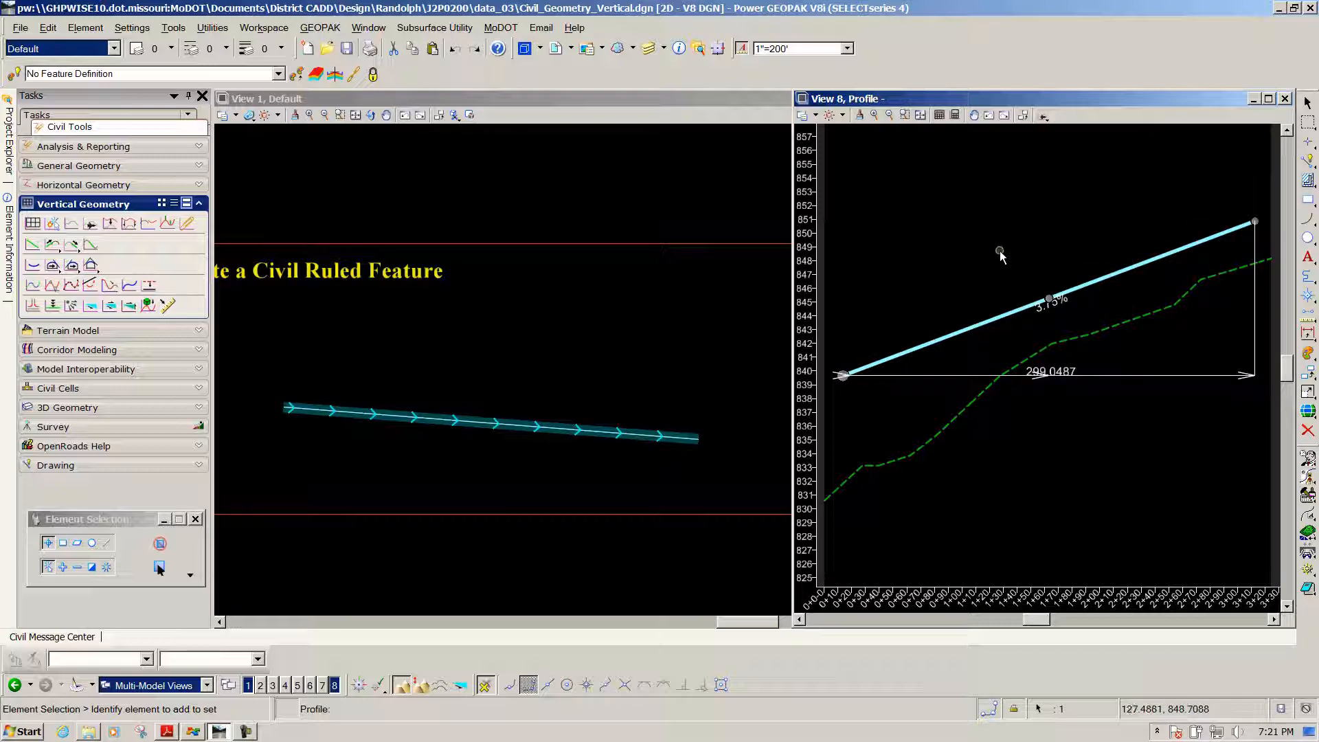
{"action": "scroll", "coordinate": [1000, 252], "scroll_direction": "down", "scroll_amount": 3}
{"action": "scroll", "coordinate": [996, 255], "scroll_direction": "up", "scroll_amount": 3}
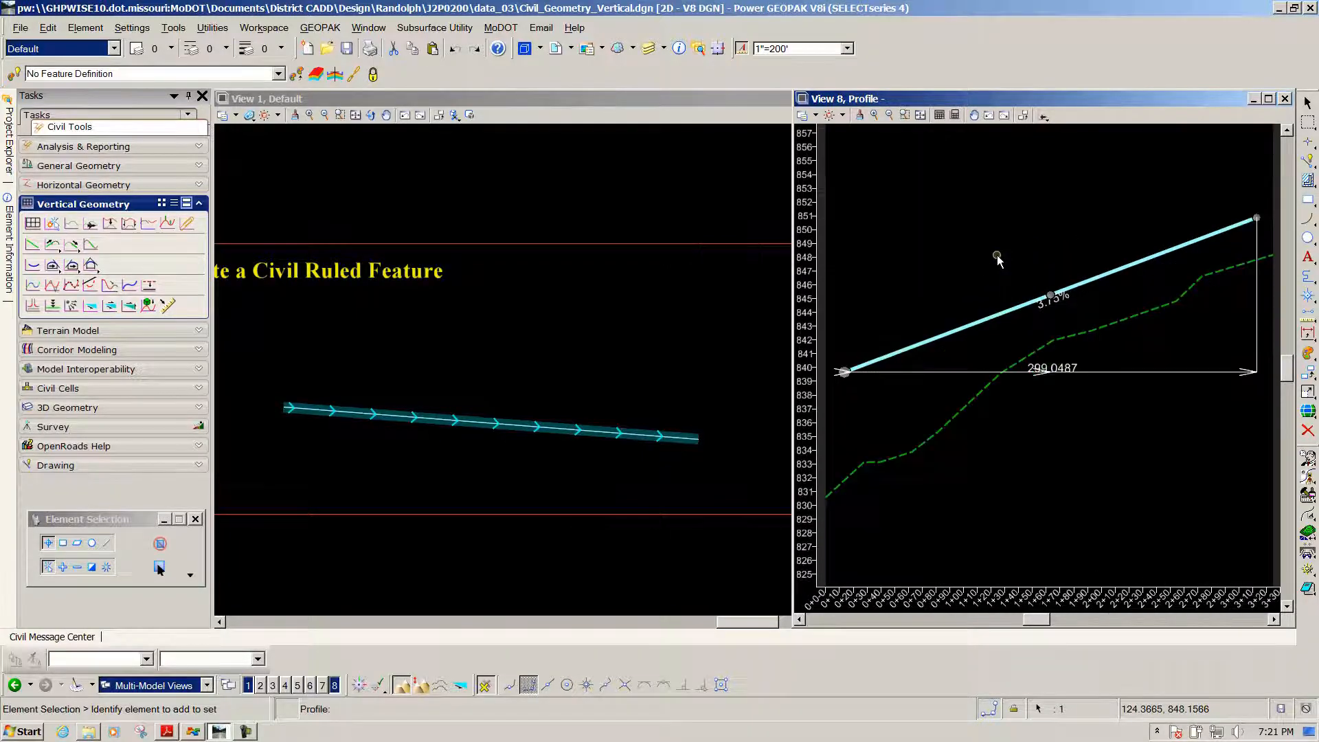
{"action": "scroll", "coordinate": [529, 301], "scroll_direction": "down", "scroll_amount": 5}
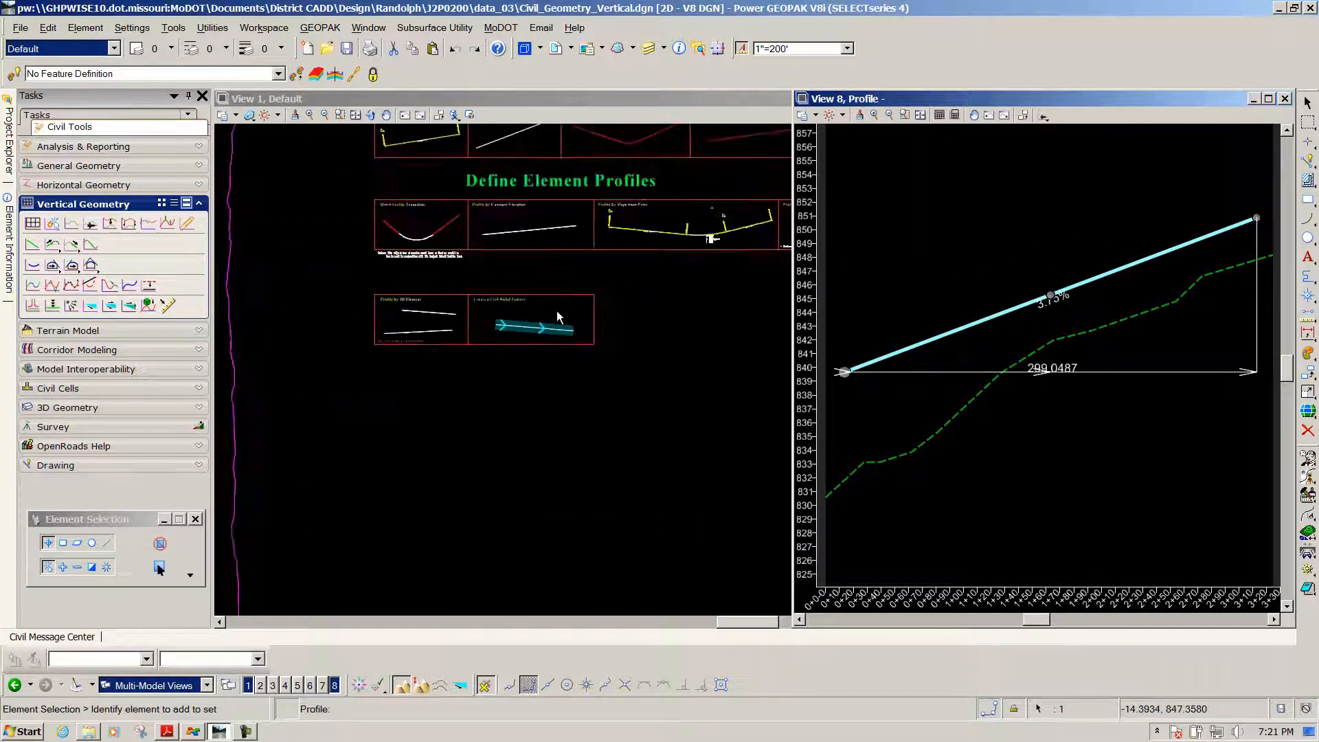
{"action": "scroll", "coordinate": [498, 316], "scroll_direction": "up", "scroll_amount": 5}
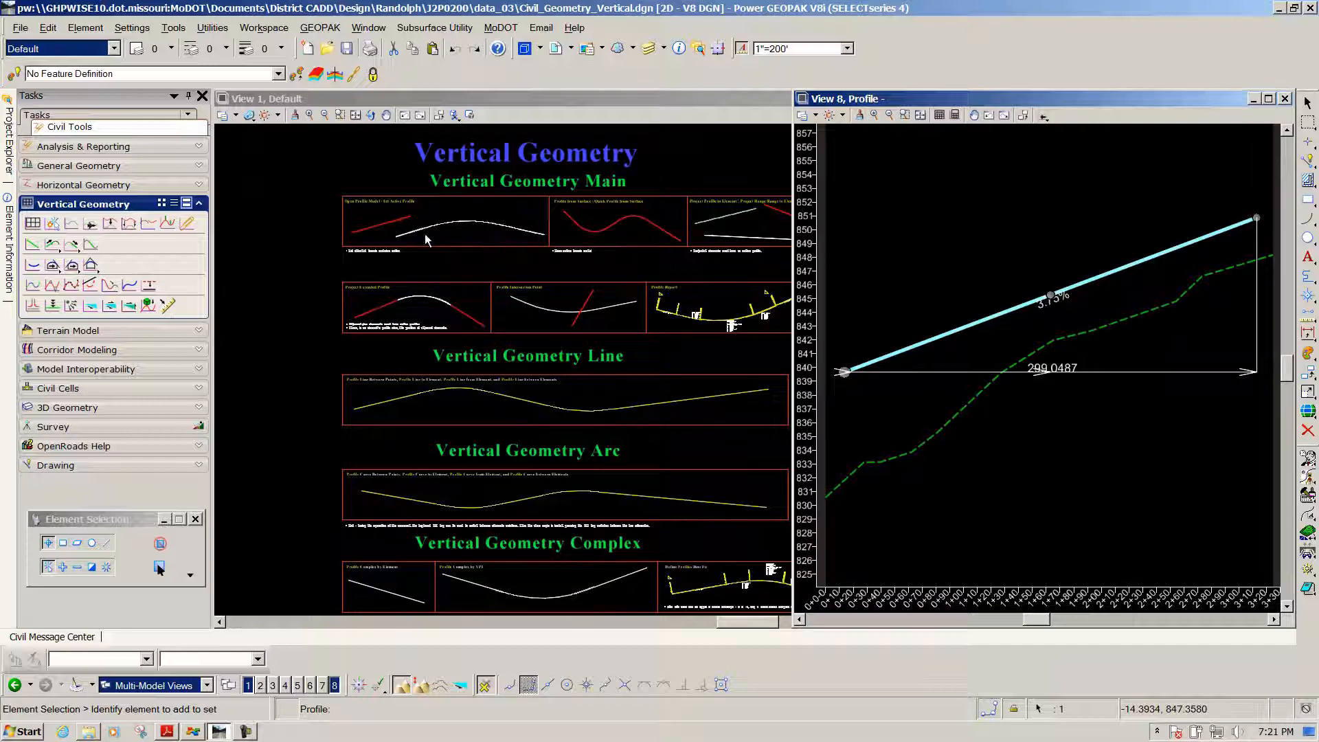
{"action": "scroll", "coordinate": [515, 292], "scroll_direction": "down", "scroll_amount": 3}
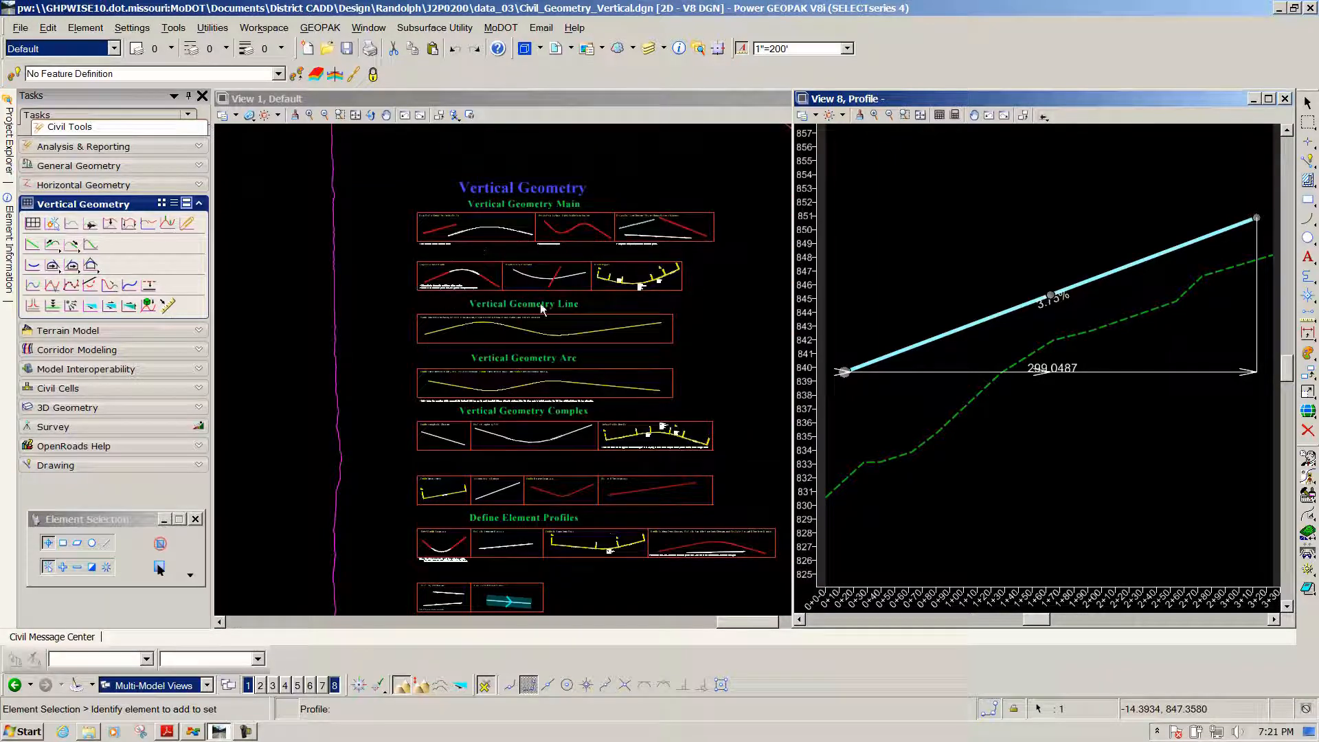